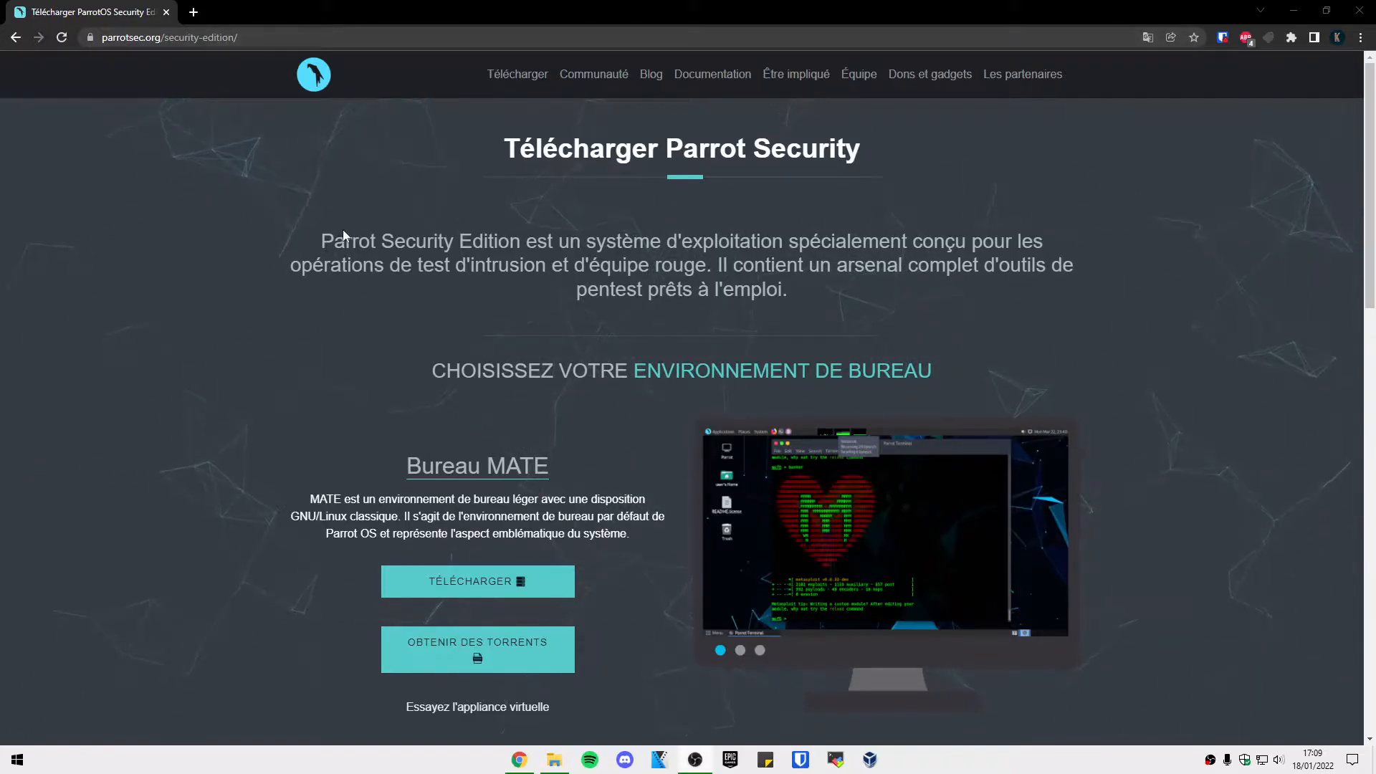
Select and then deselect the Parrot Security Edition description paragraph.
left_click_drag(308, 241, 796, 294)
left_click(857, 301)
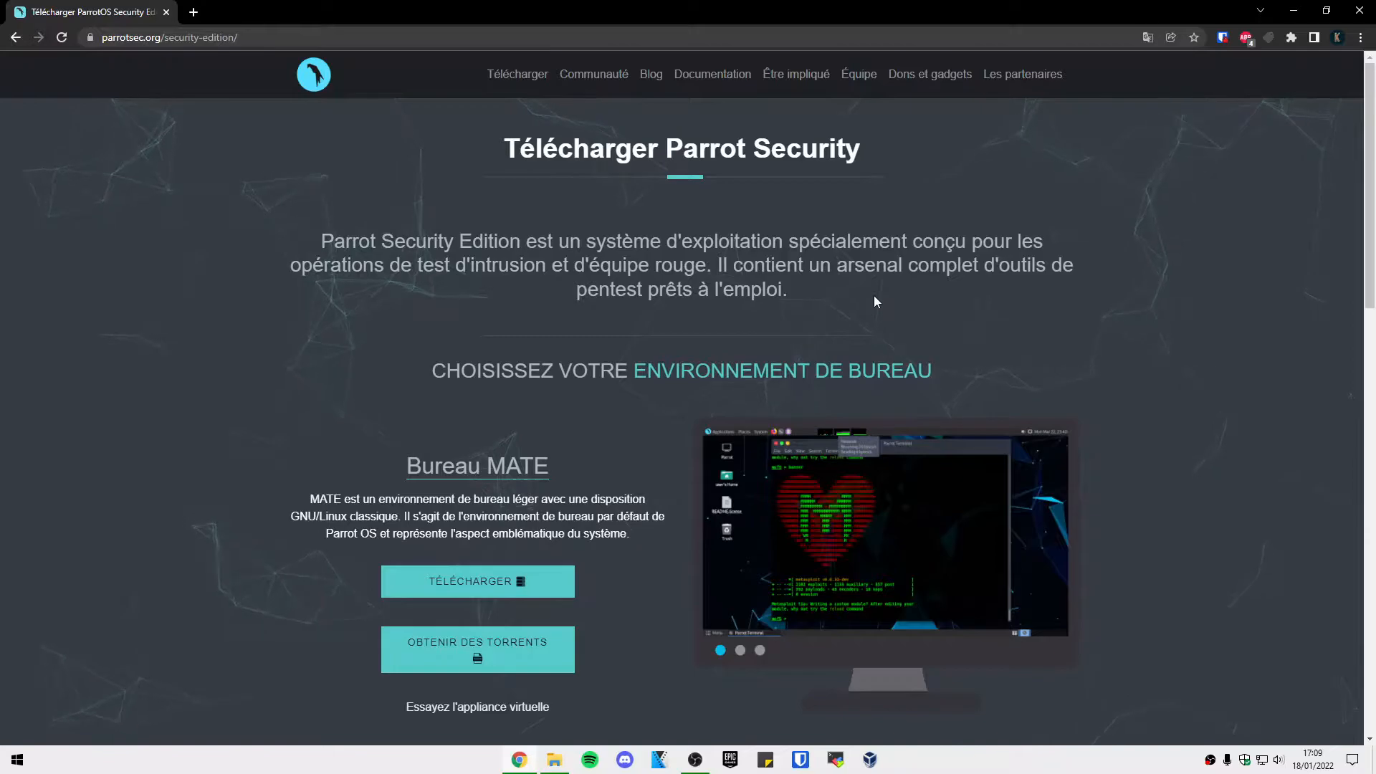
left_click_drag(857, 295, 315, 225)
left_click(253, 229)
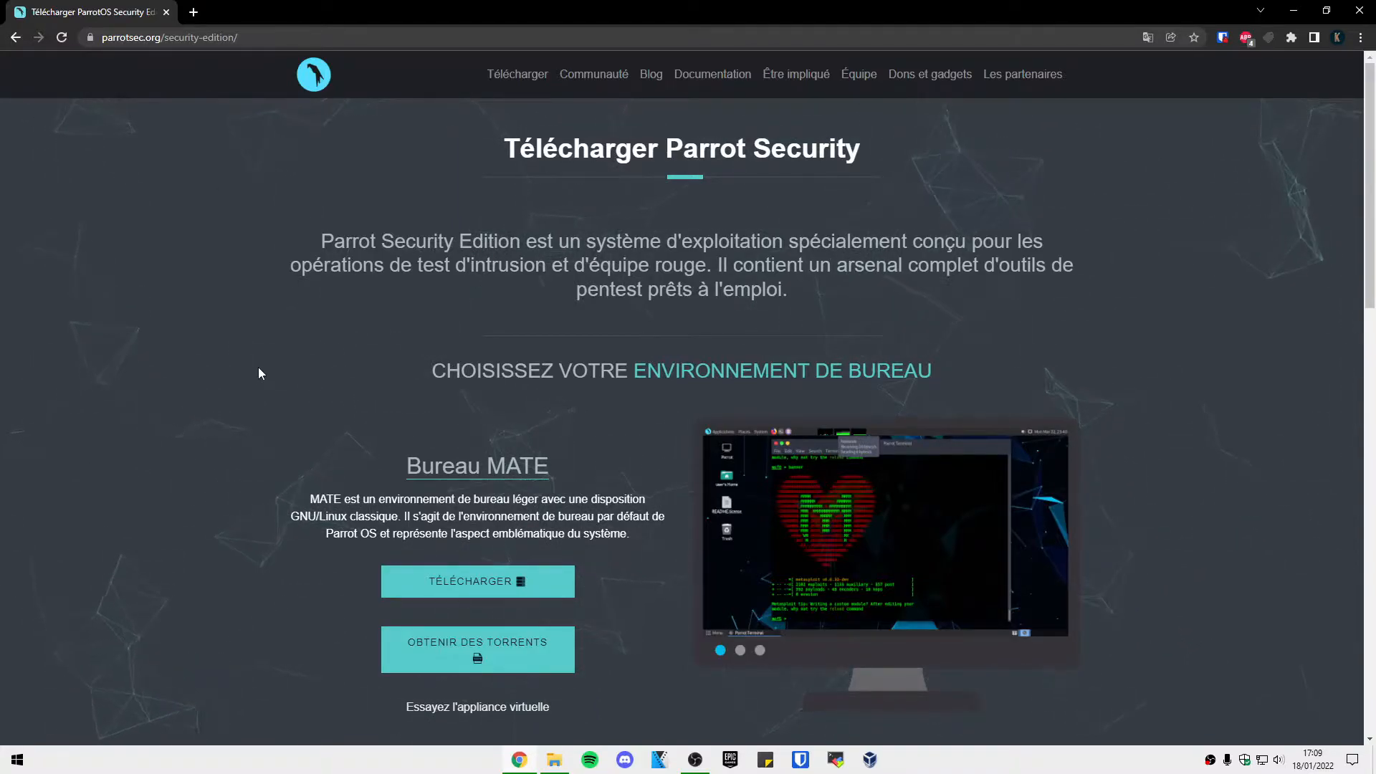
Start the Bureau MATE ISO download with TÉLÉCHARGER, then cancel it with Annuler.
scroll(224, 373, "down", 3)
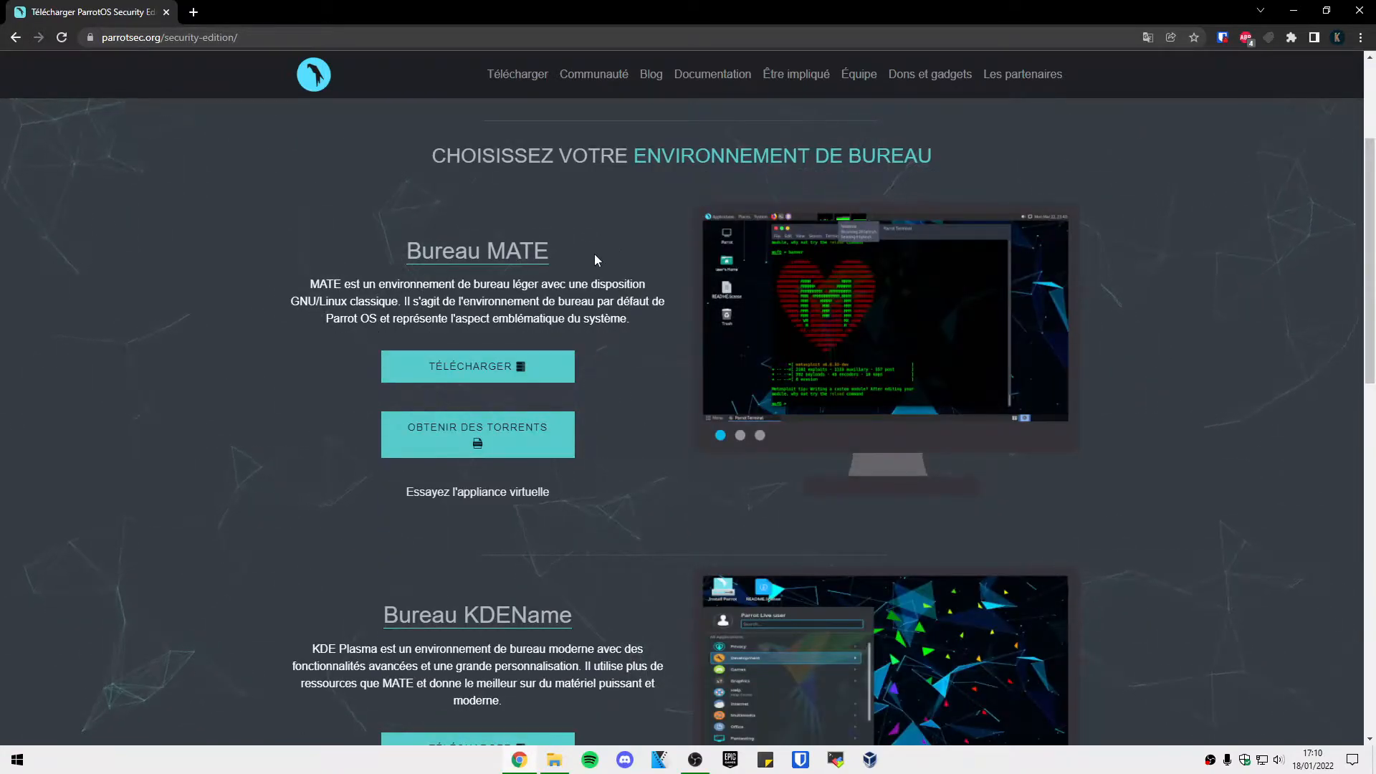
scroll(594, 253, "down", 1)
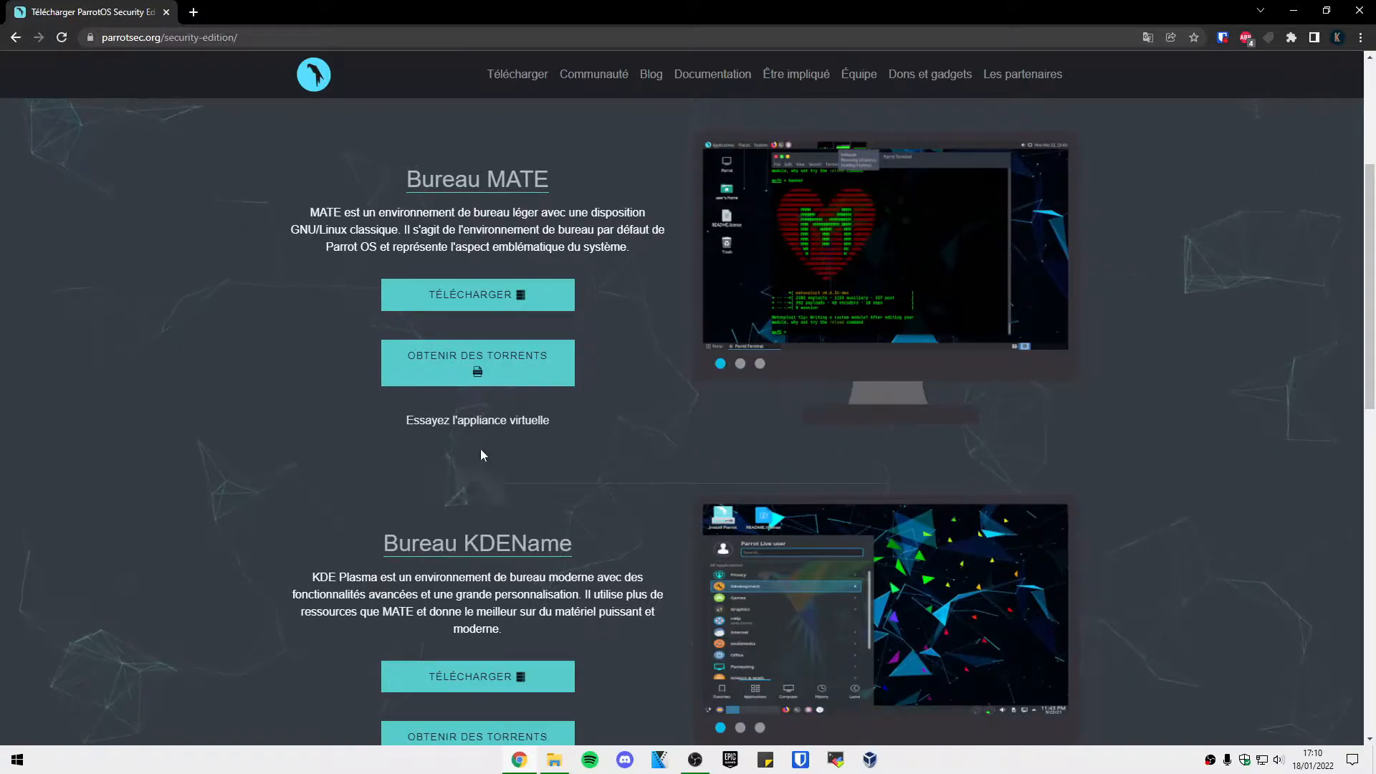
scroll(478, 428, "down", 1)
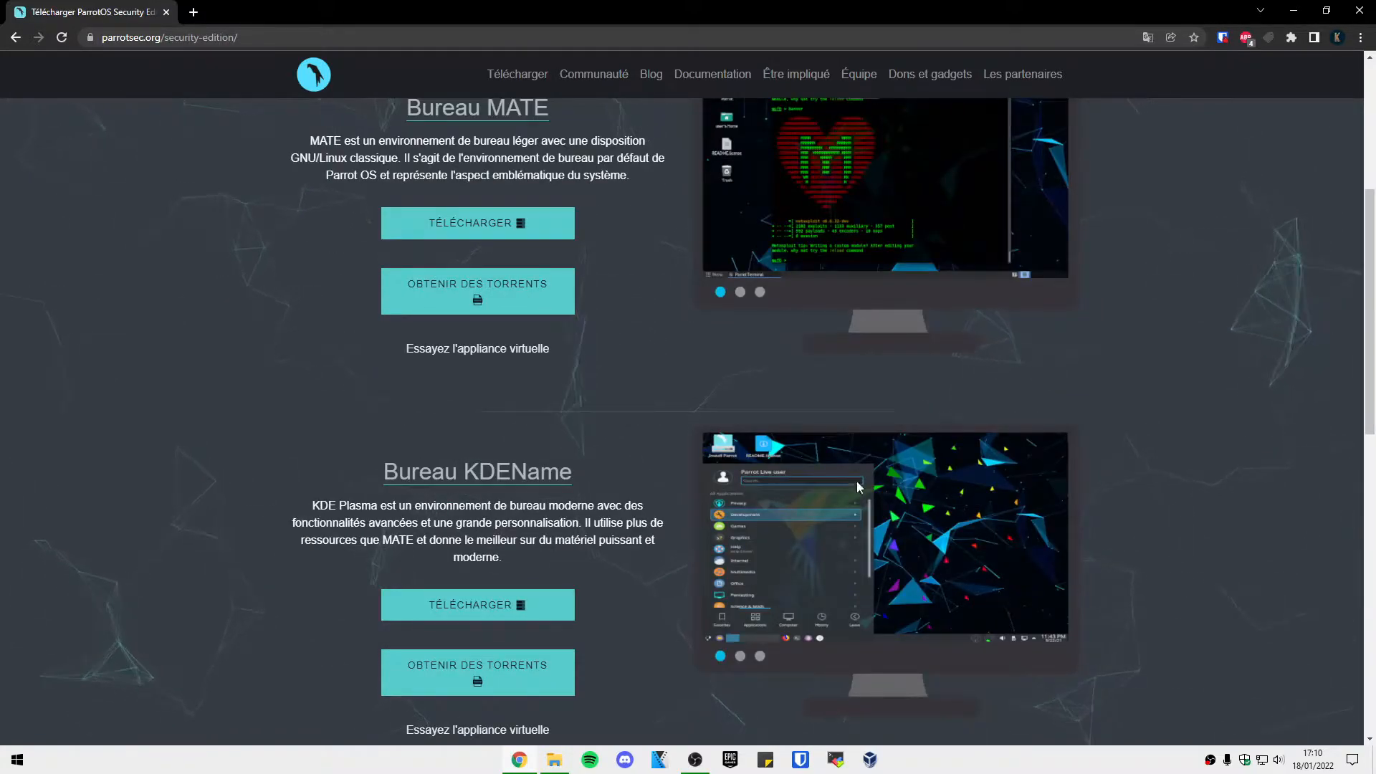
scroll(880, 623, "up", 3)
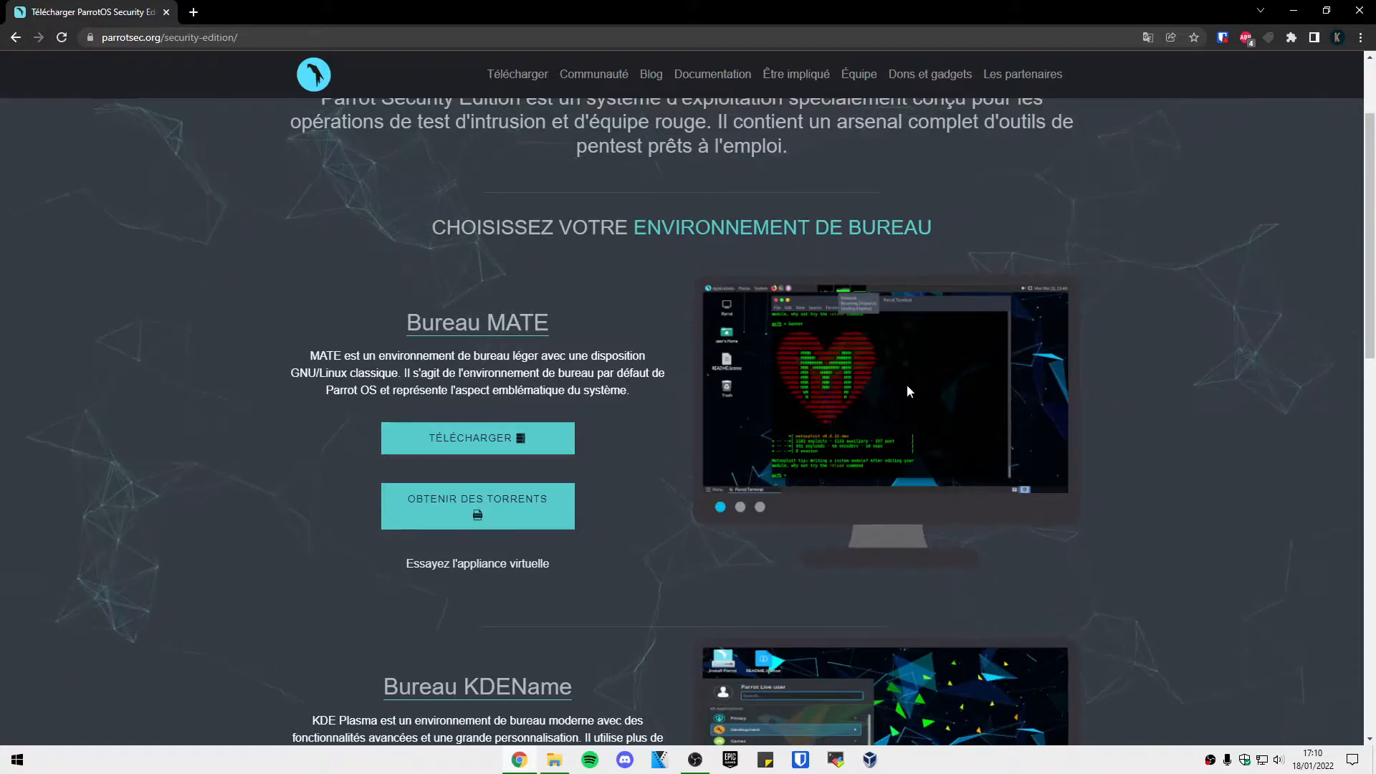
scroll(945, 386, "down", 3)
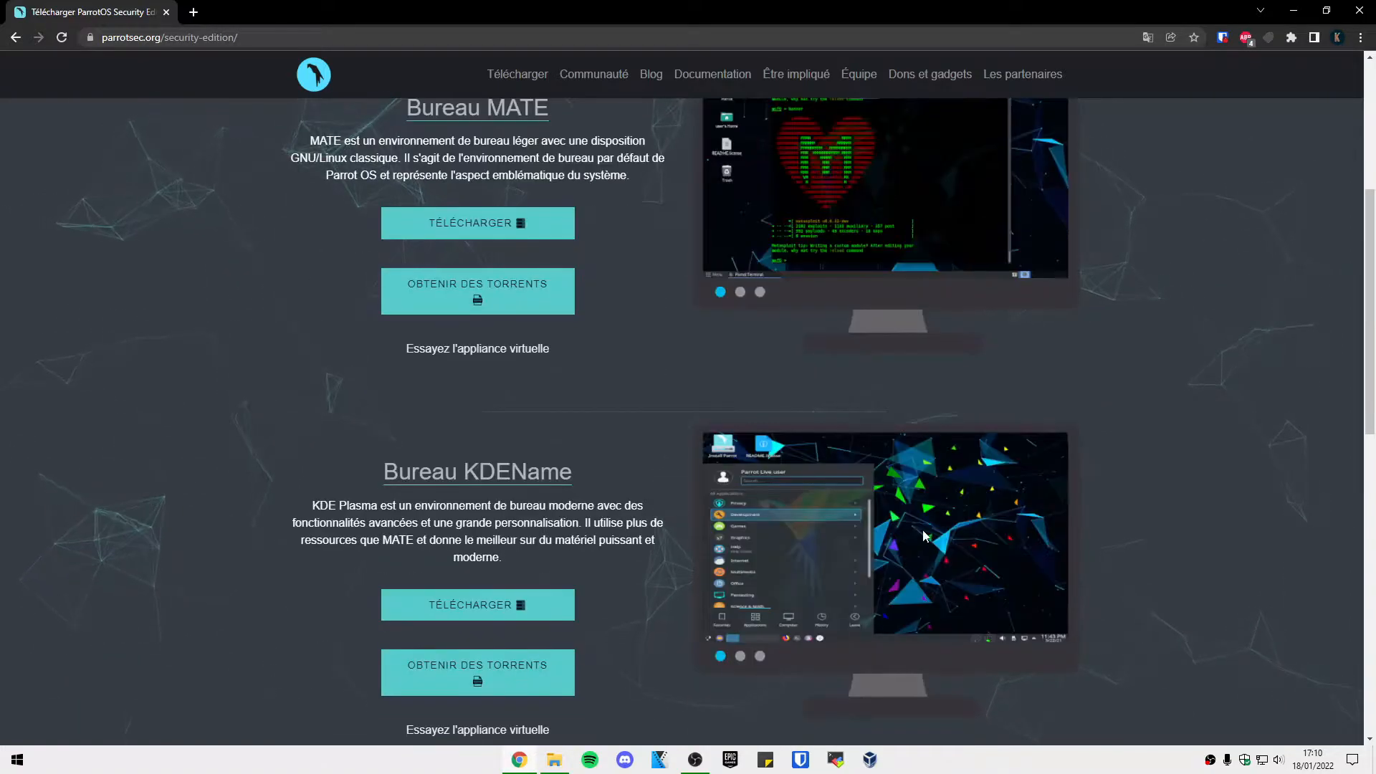
scroll(994, 520, "up", 4)
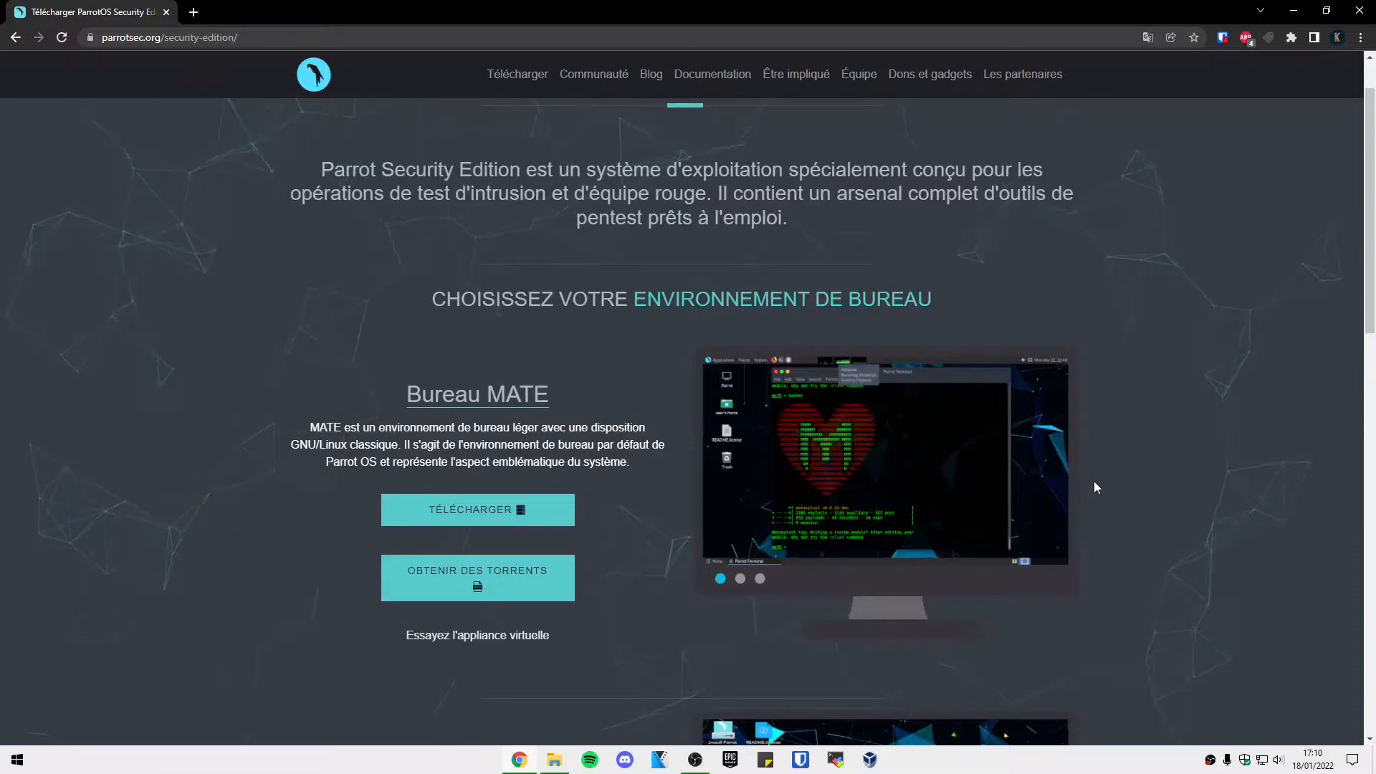
scroll(1176, 380, "up", 1)
scroll(1075, 358, "down", 6)
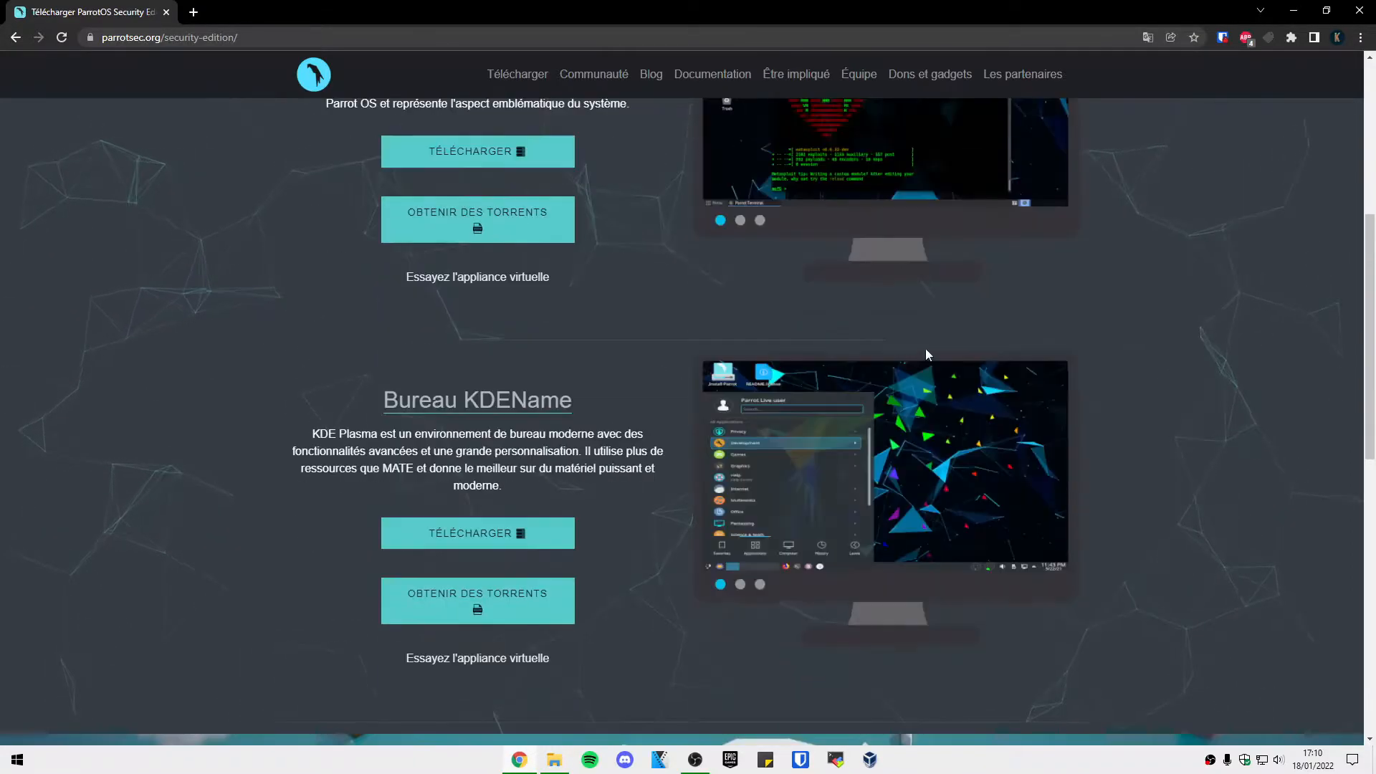
scroll(609, 545, "up", 3)
left_click(522, 366)
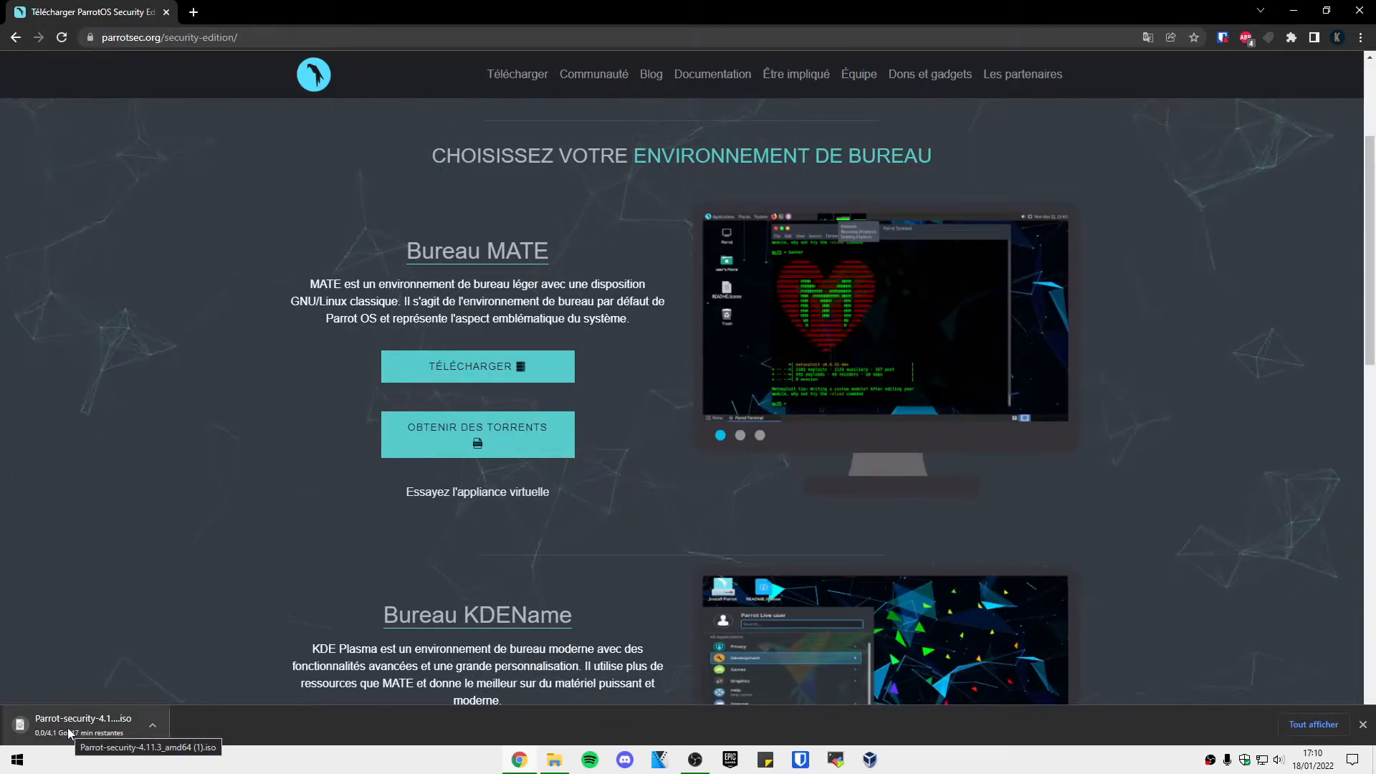
left_click(154, 727)
left_click(171, 700)
Dismiss Chrome's download bar and delete the old 'parrot os' machine with Supprimer.
left_click(1363, 725)
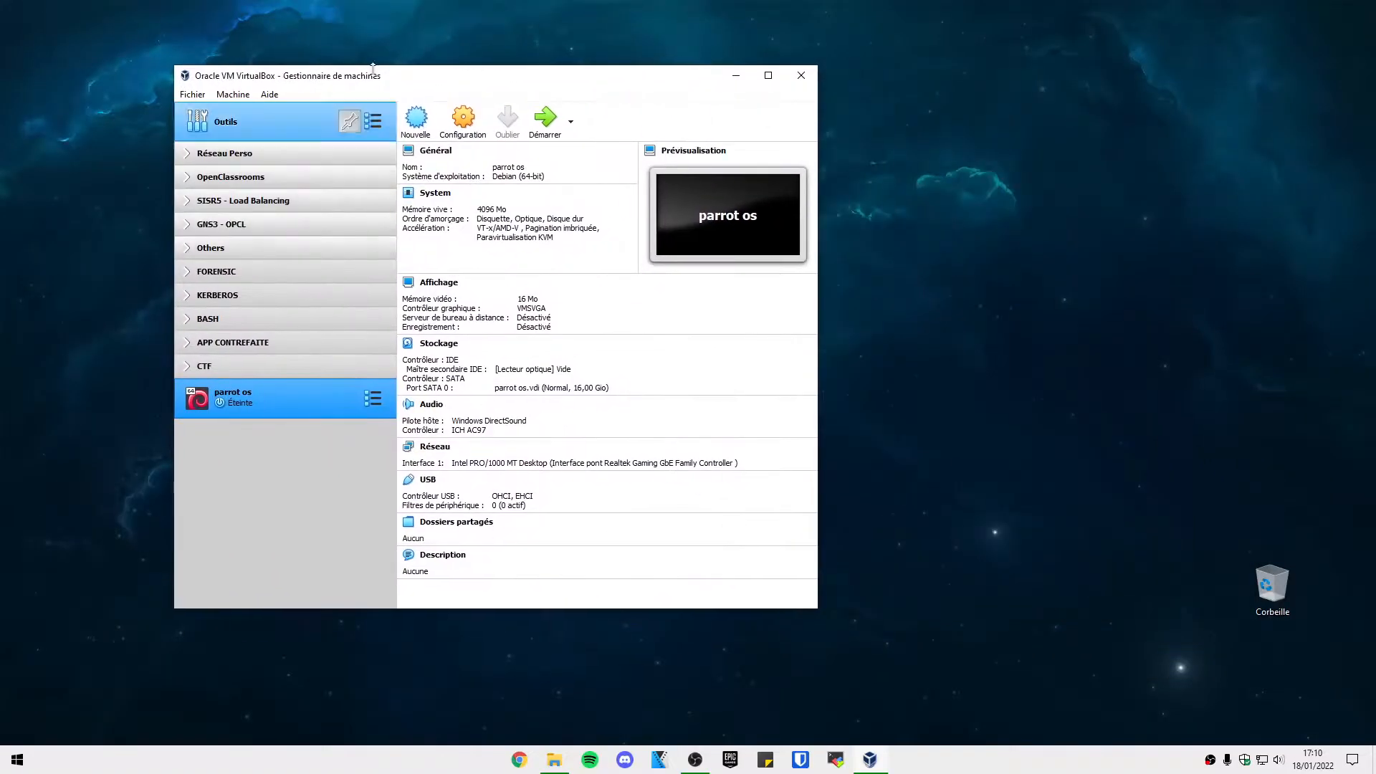
left_click_drag(354, 75, 579, 82)
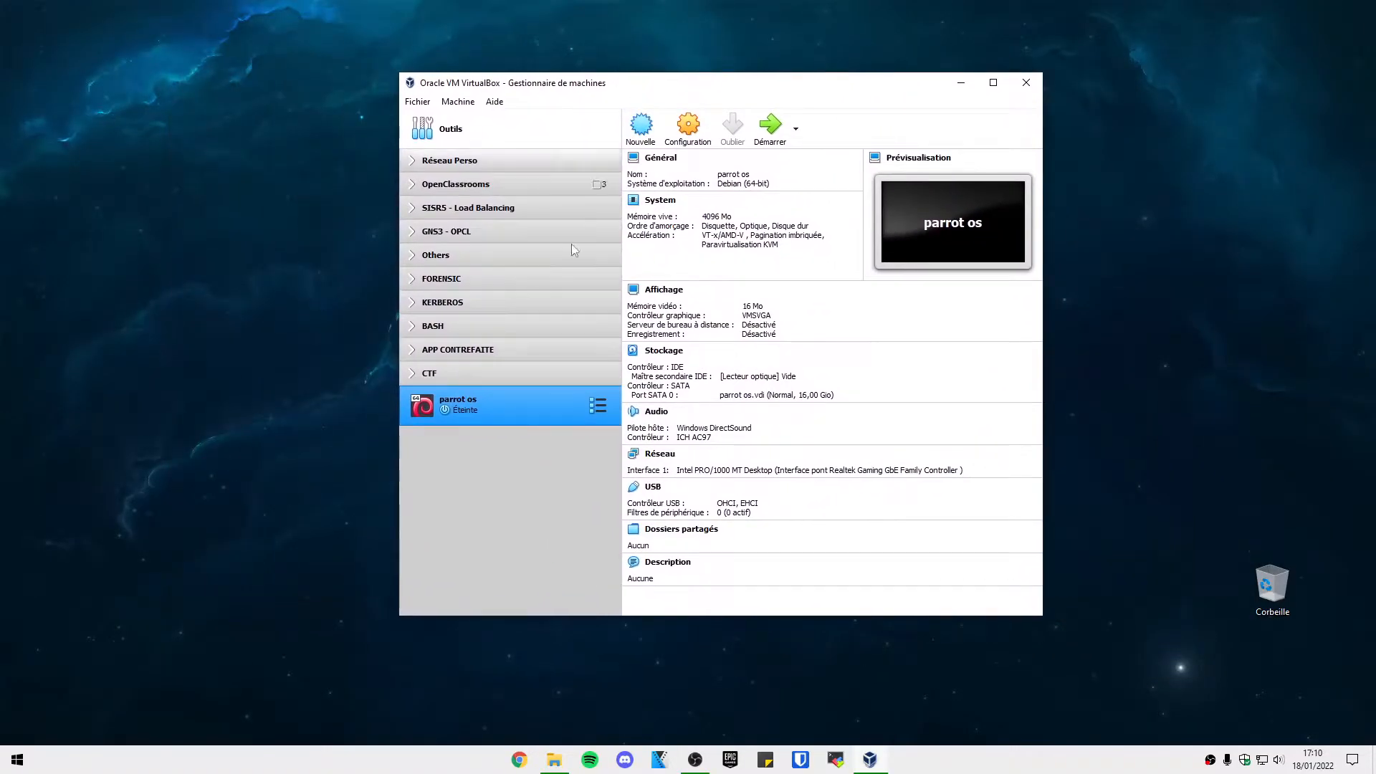
right_click(496, 397)
left_click(530, 475)
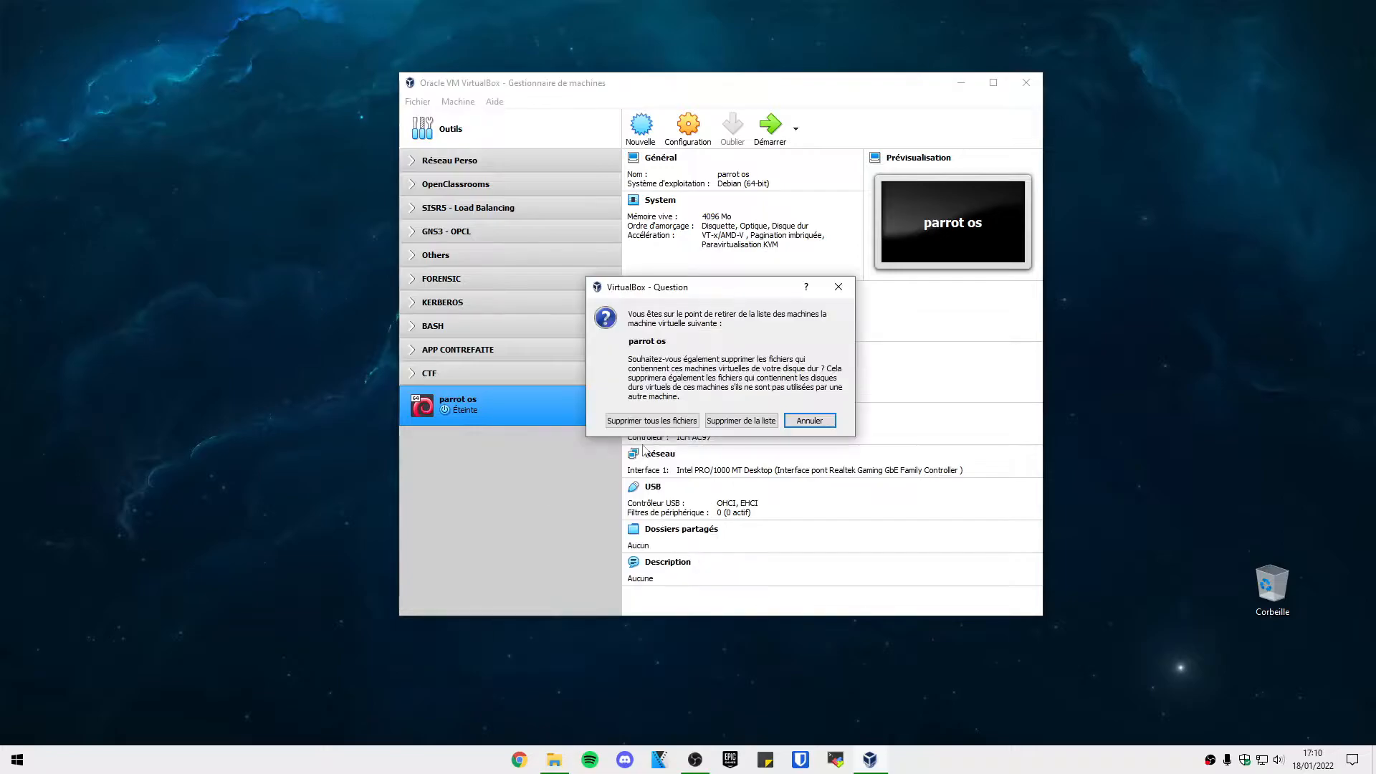
left_click(651, 420)
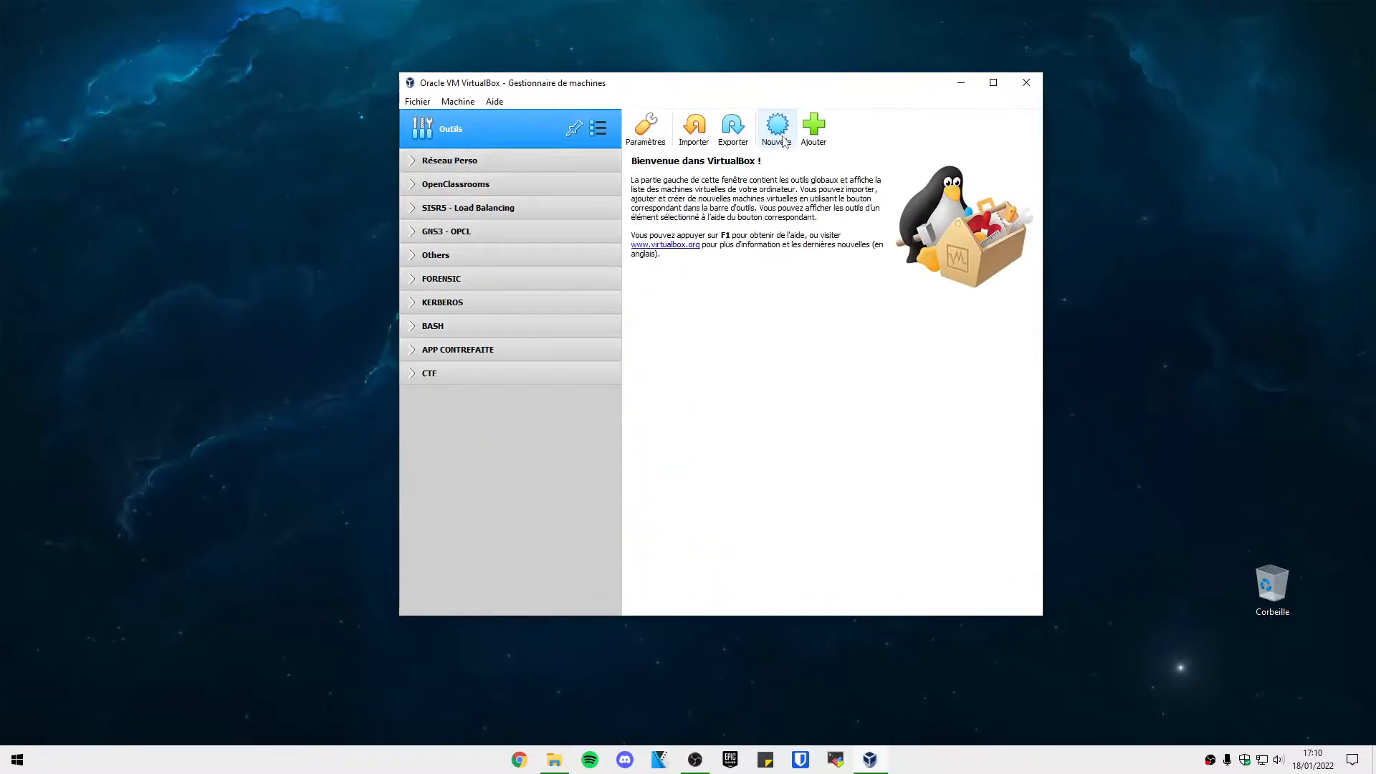
Create a new machine 'Parrot OS', Linux Debian (64-bit), and clear the default 1024 MB memory.
left_click(788, 143)
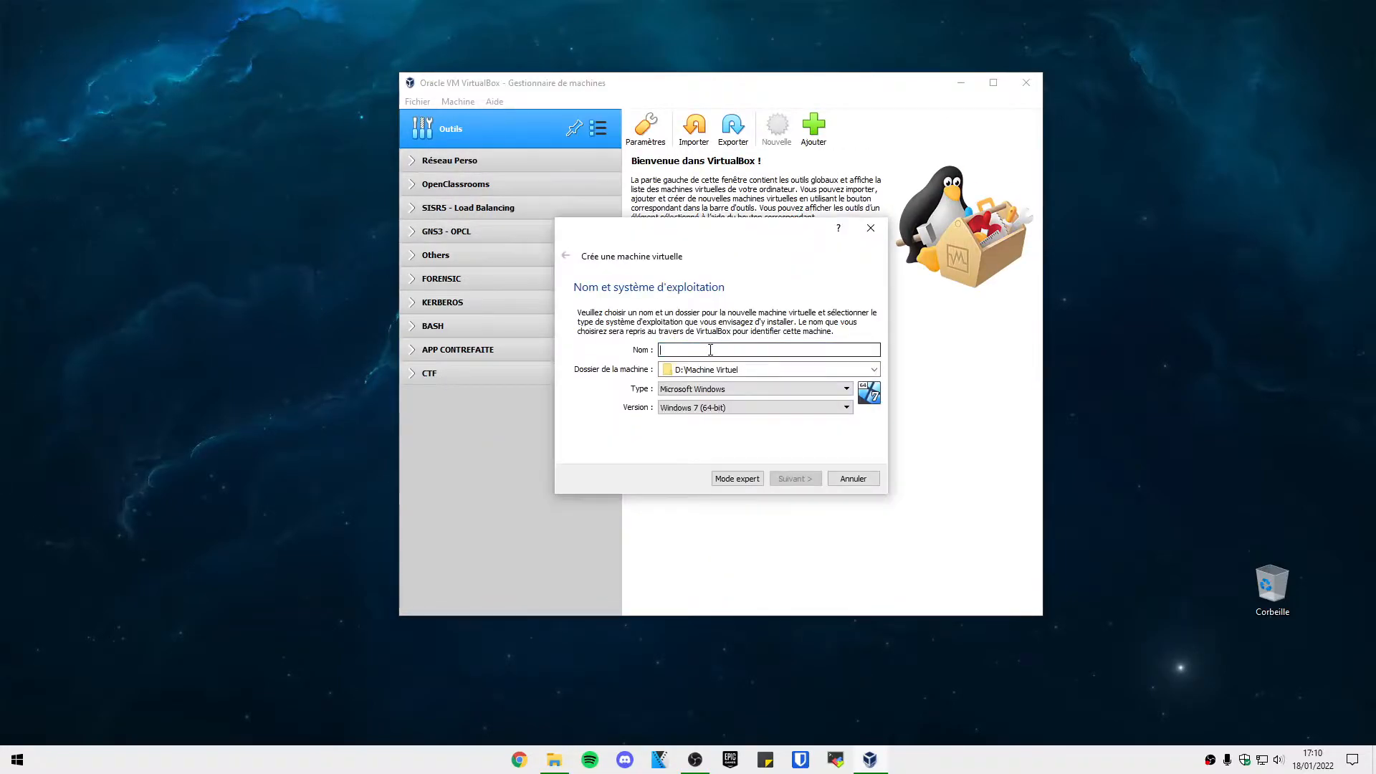
type("Parrot OS")
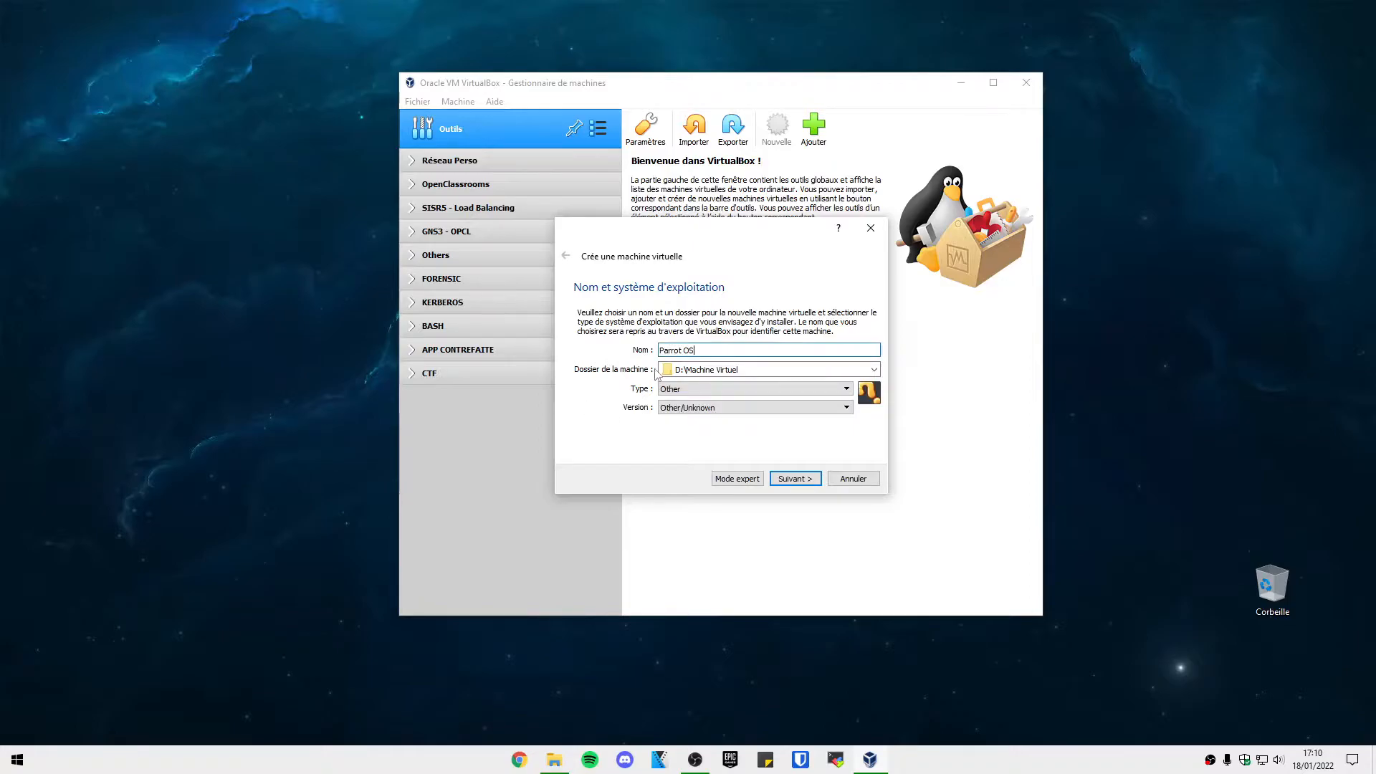
left_click(698, 389)
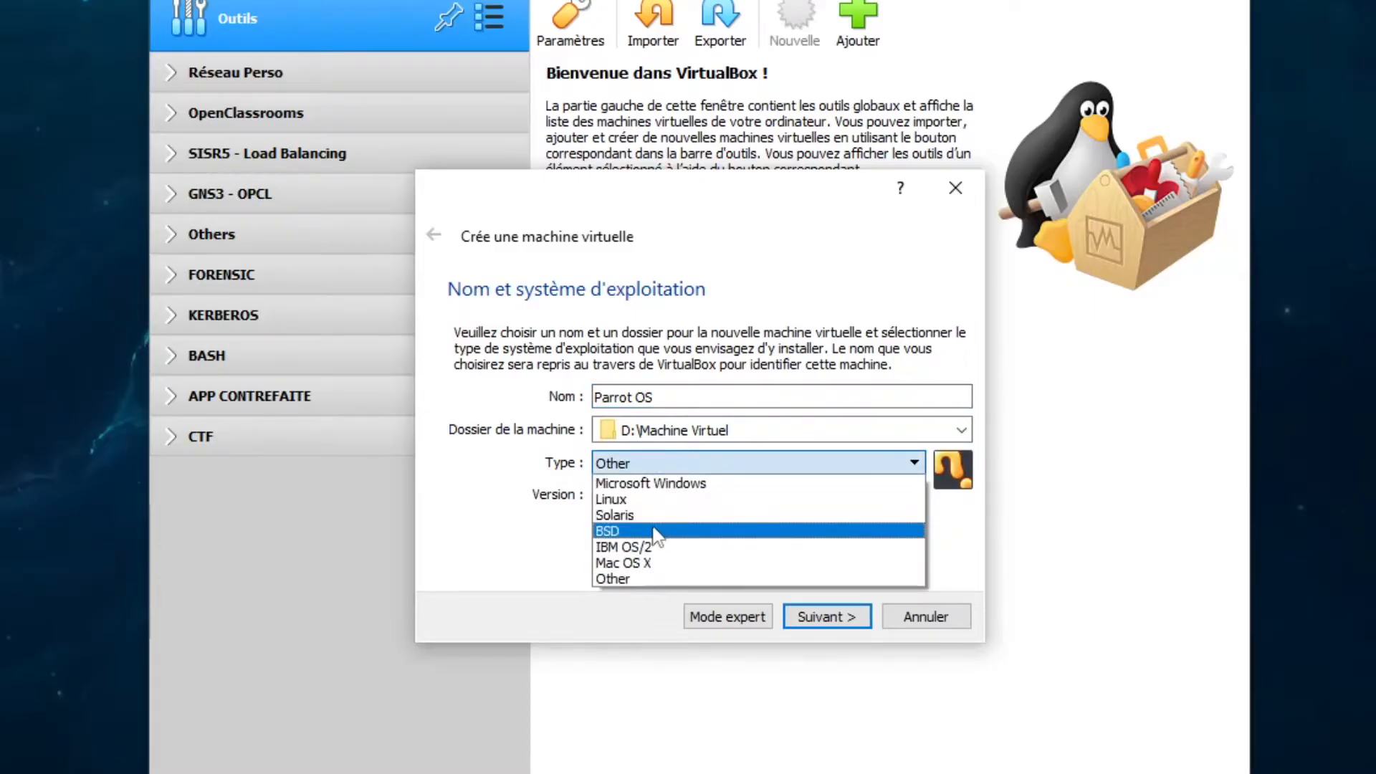
left_click(654, 500)
left_click(656, 494)
left_click(668, 534)
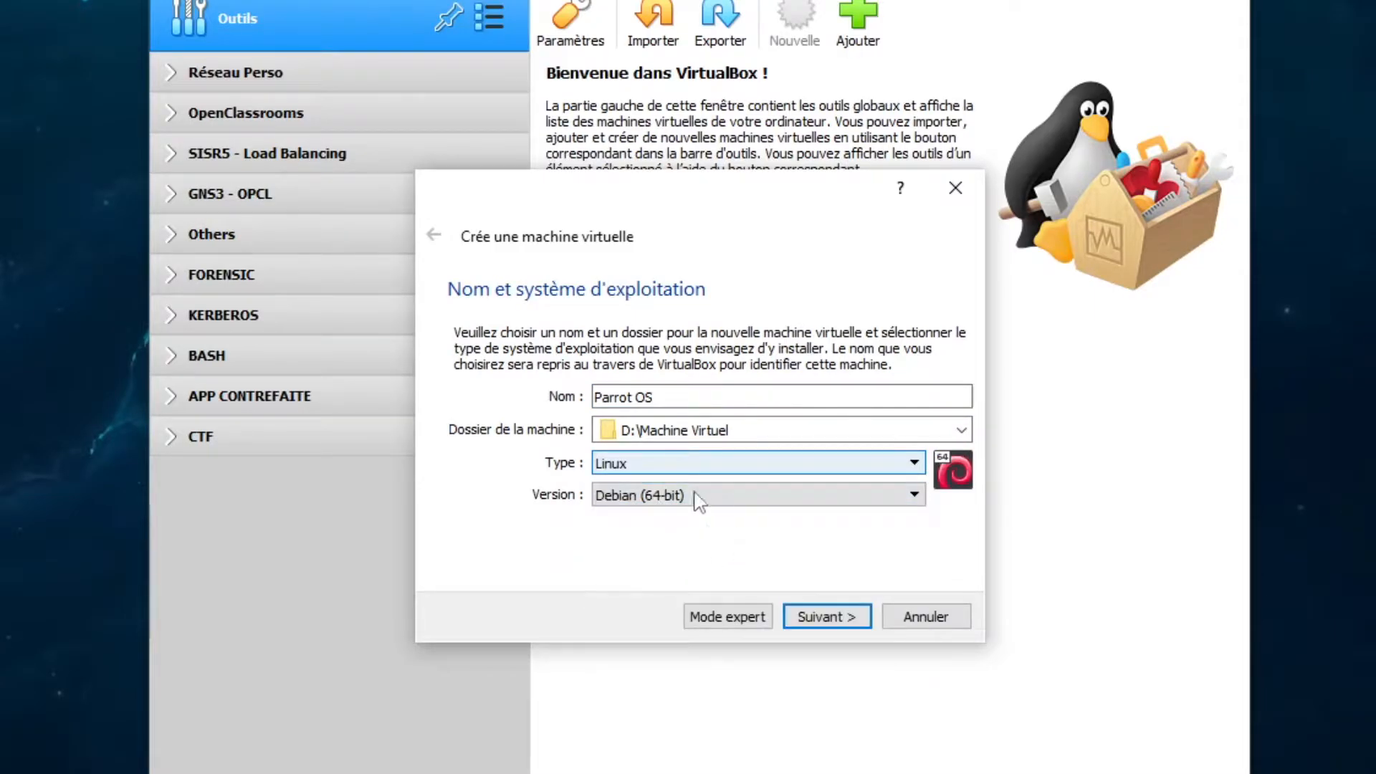
left_click(831, 615)
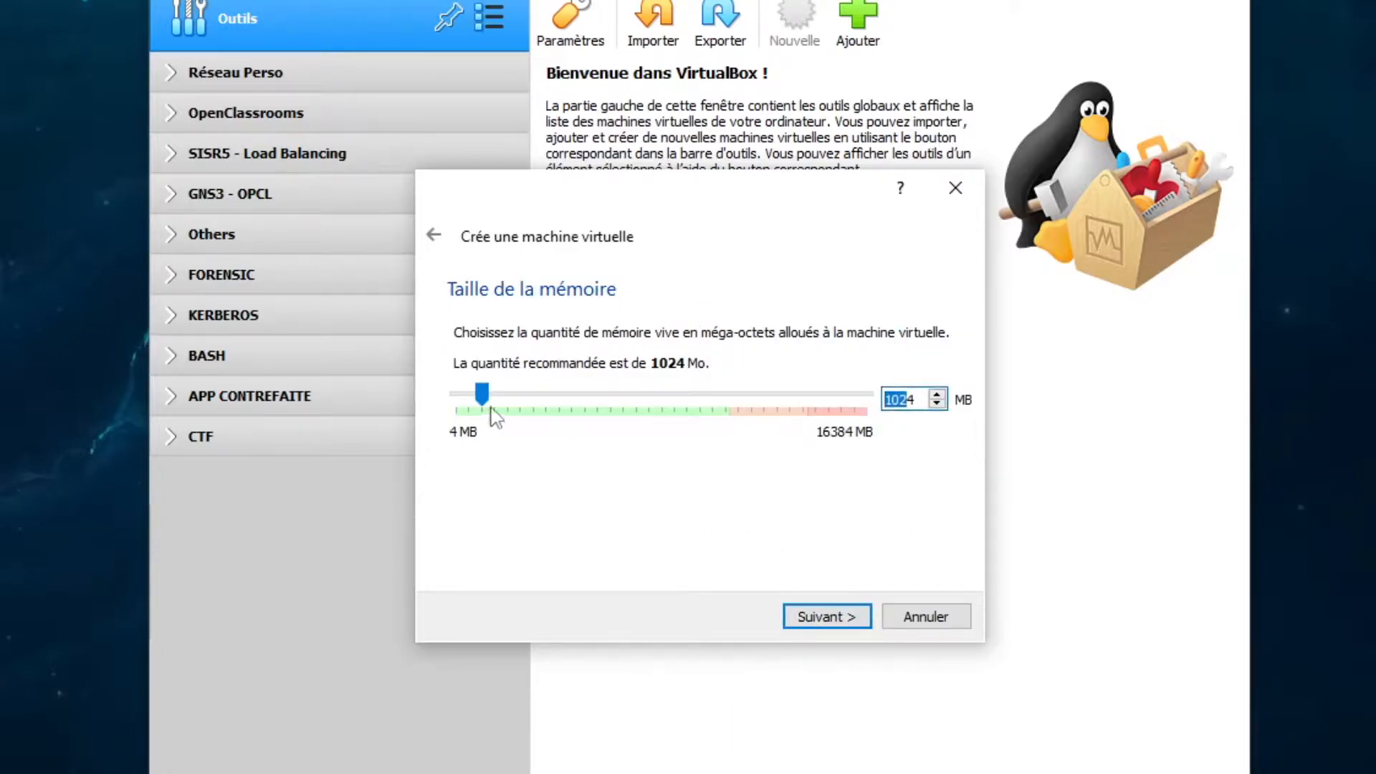
key("BackSpace")
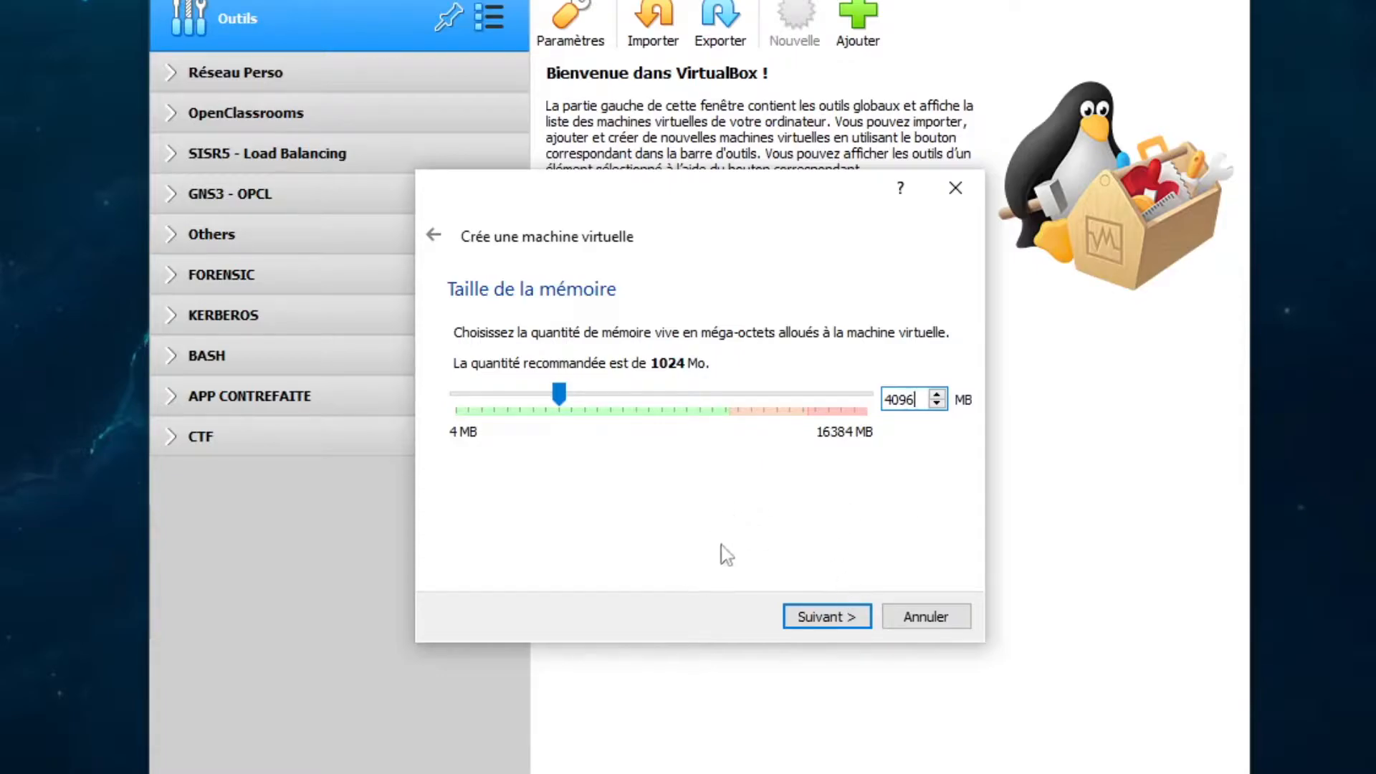
Keep 4096 MB of memory and choose a new dynamically allocated VDI hard disk.
left_click(822, 621)
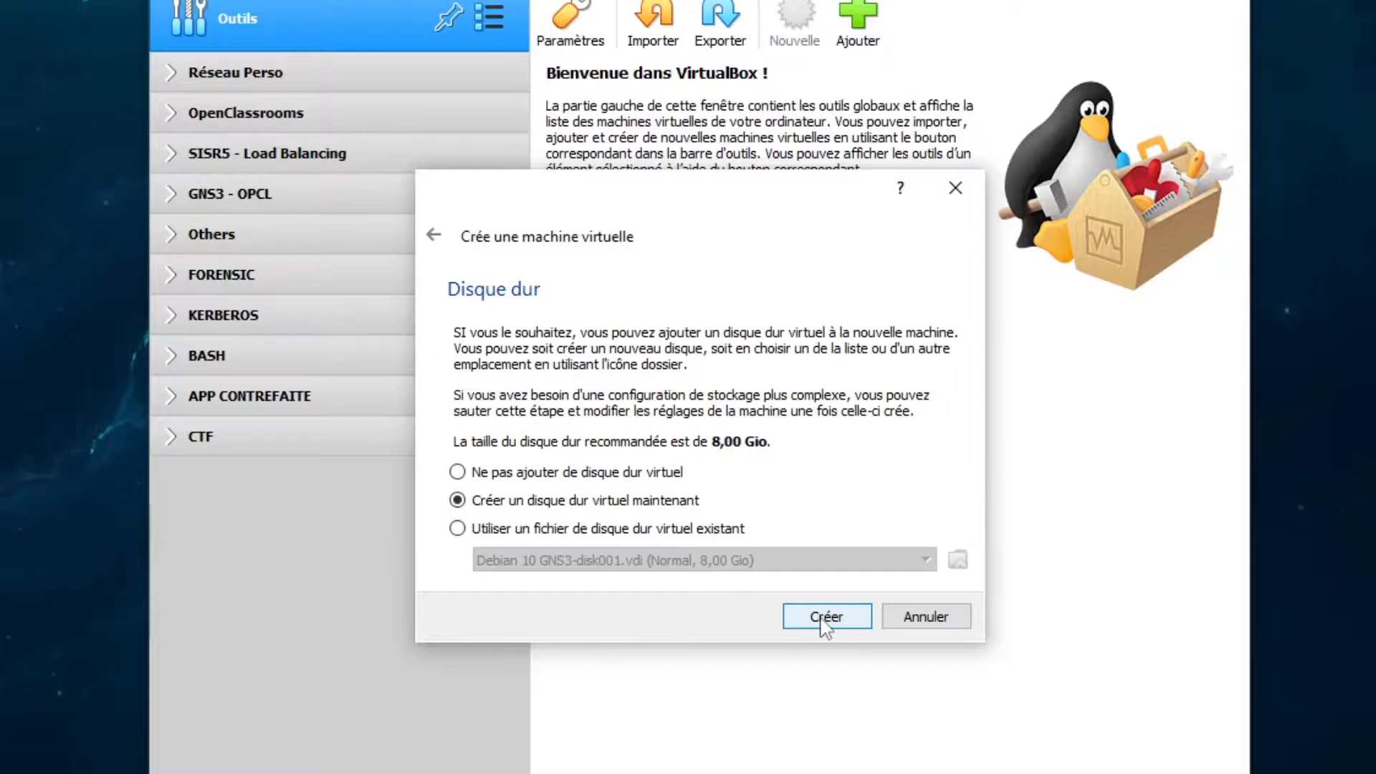
left_click(828, 621)
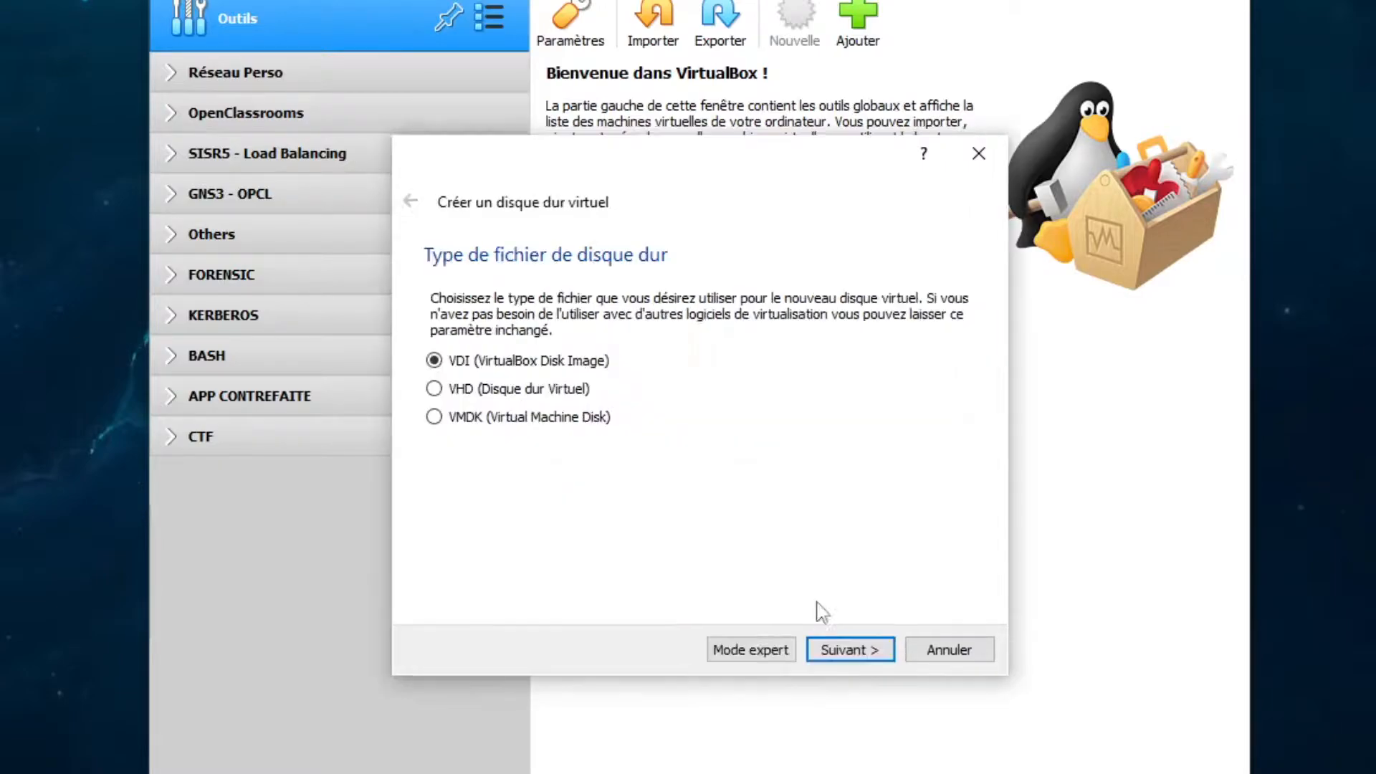
left_click(881, 649)
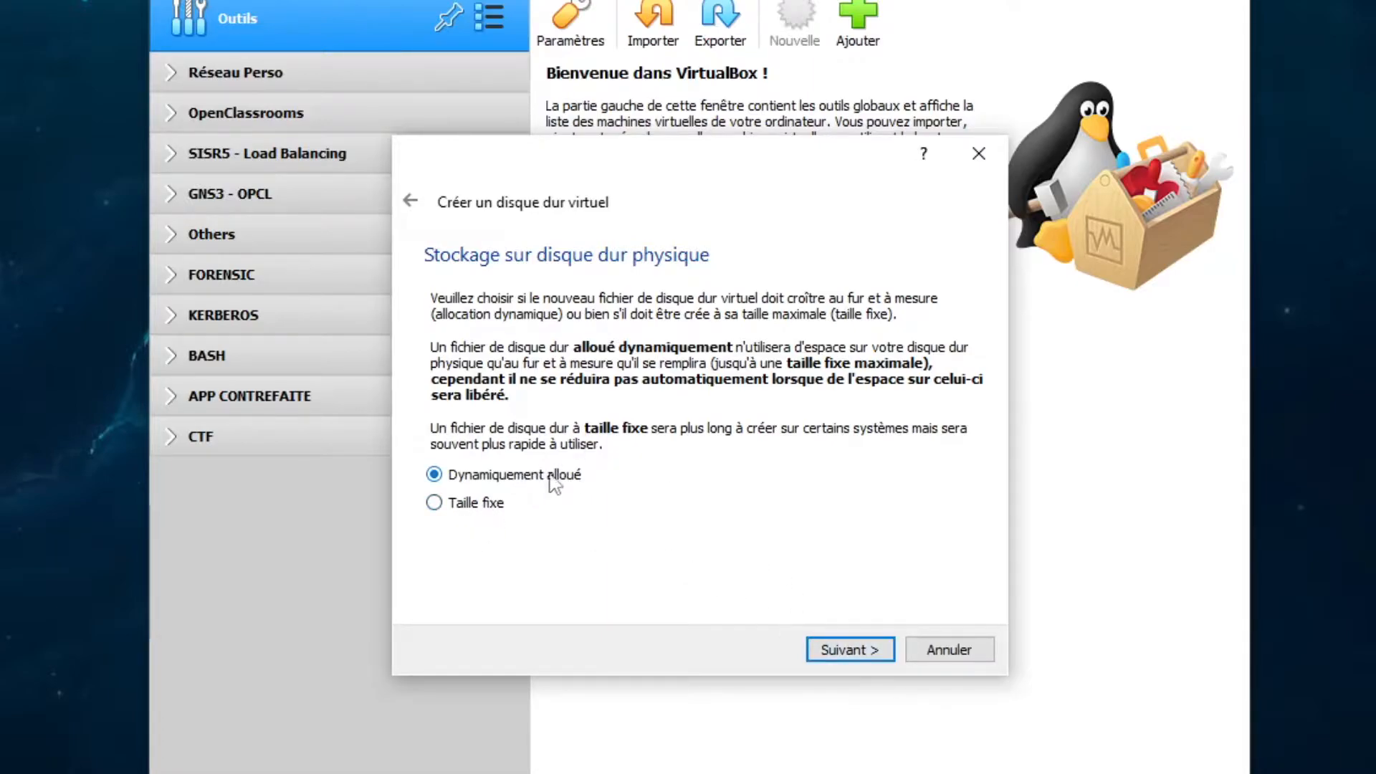
left_click(836, 648)
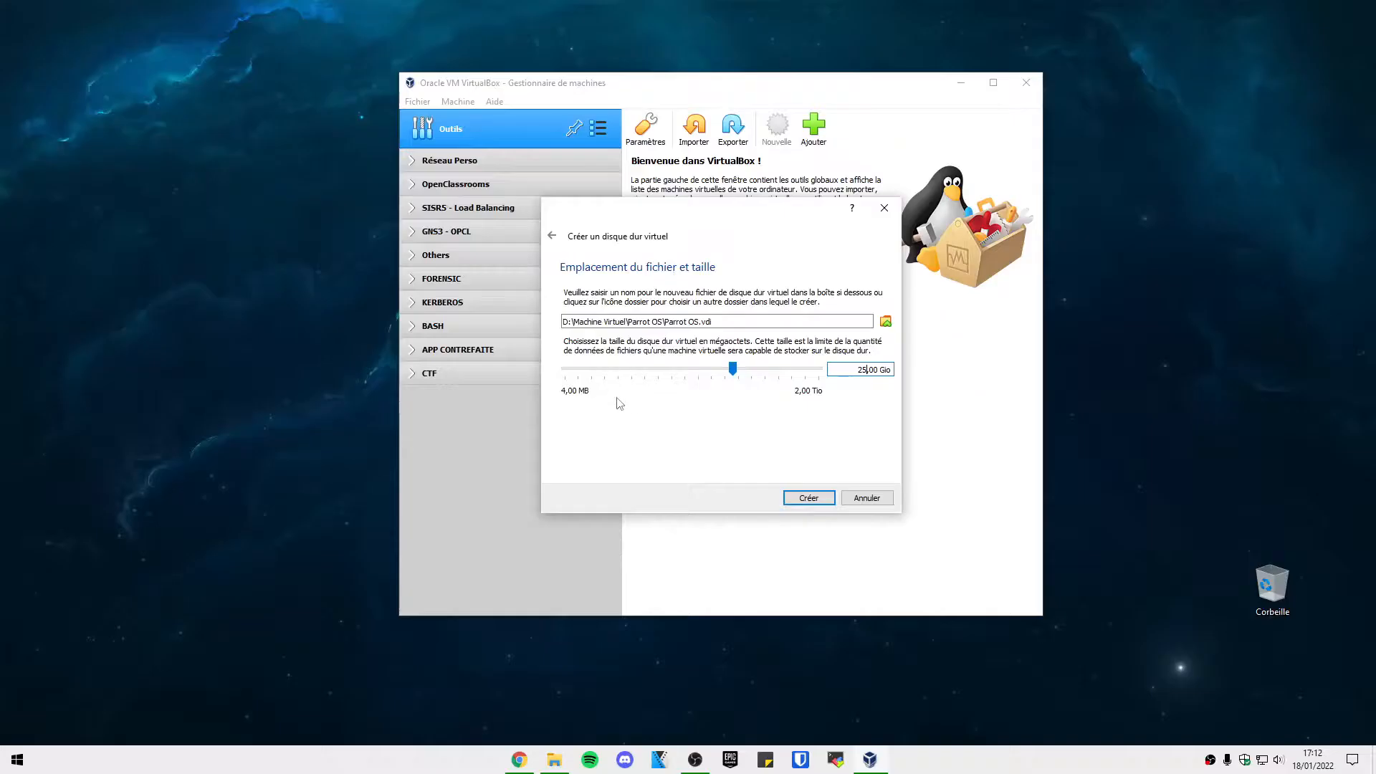
Size the Parrot OS.vdi disk at 20 GB and create the machine.
left_click(856, 370)
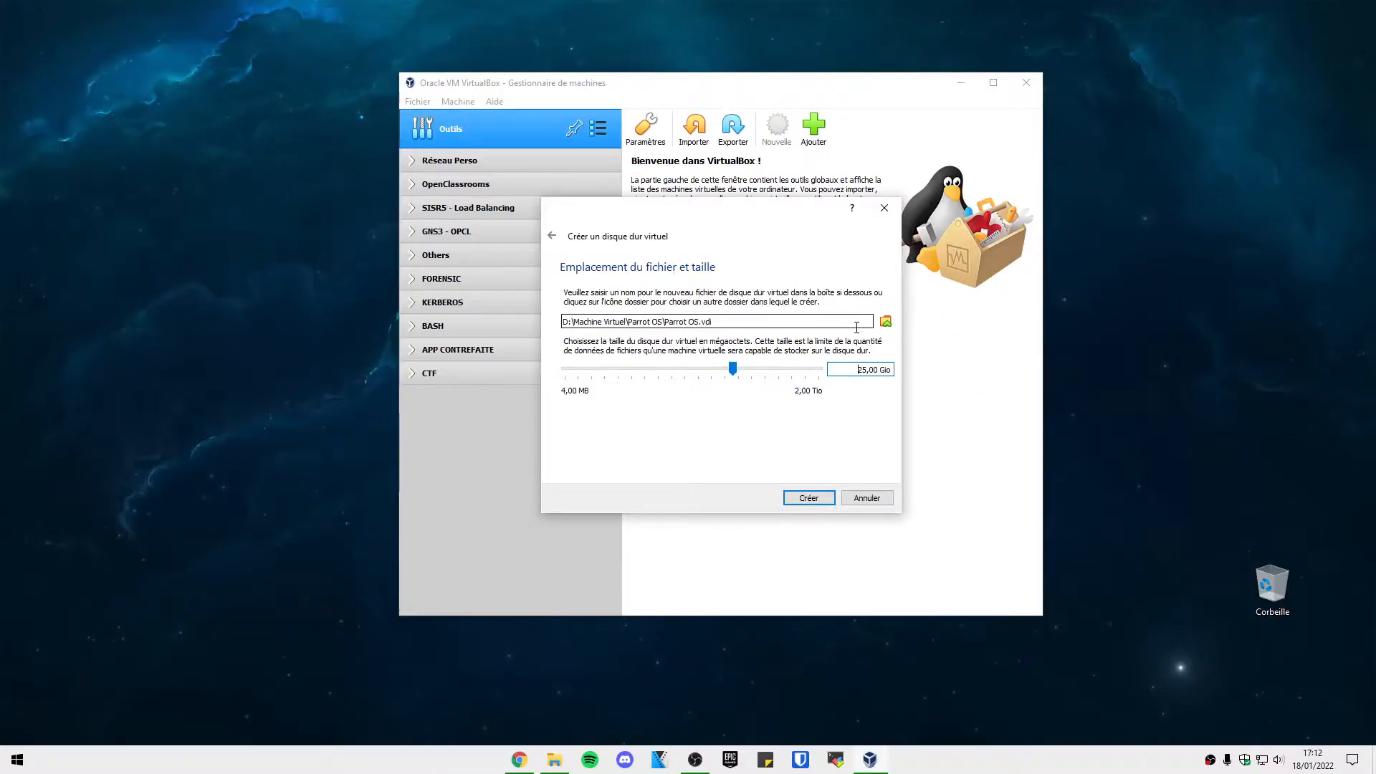
key("Delete")
key("Delete")
type("20")
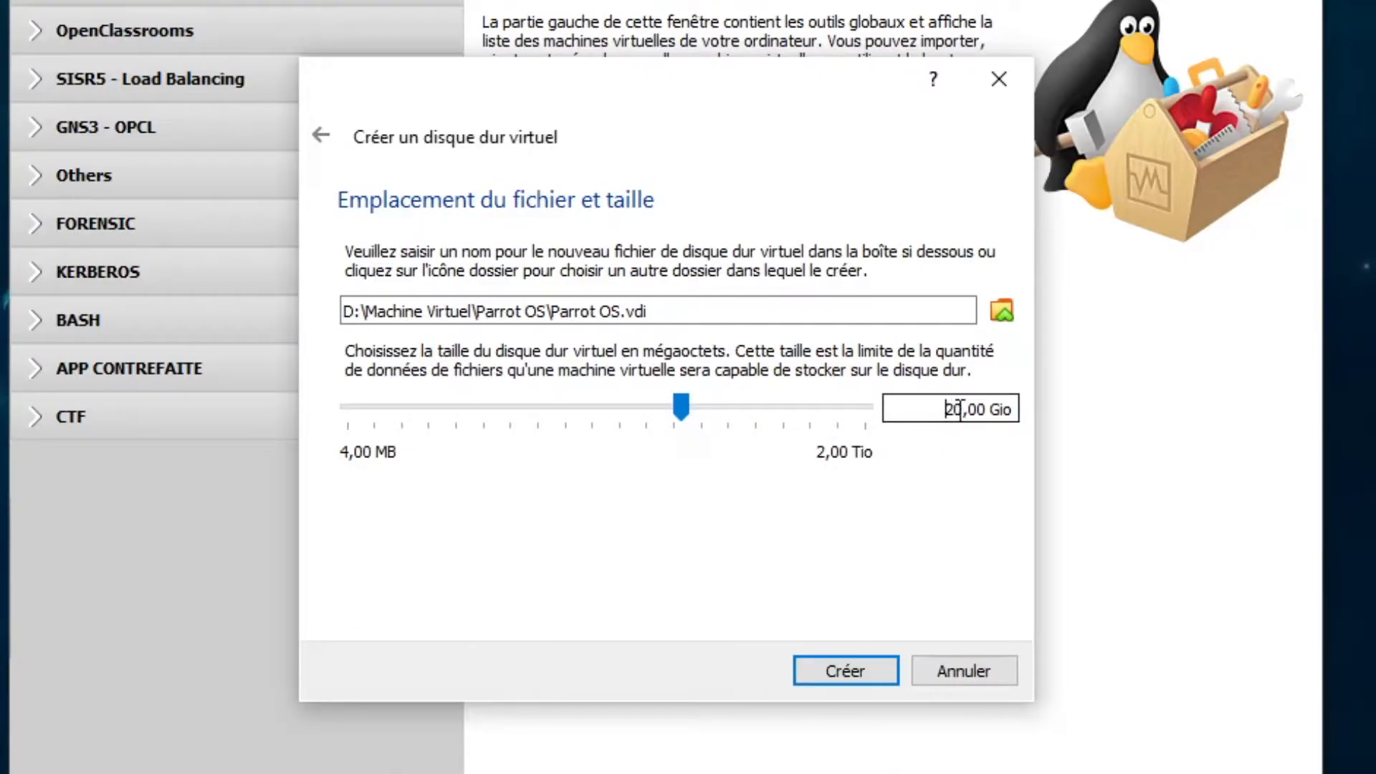
left_click_drag(944, 409, 1069, 402)
key("Home")
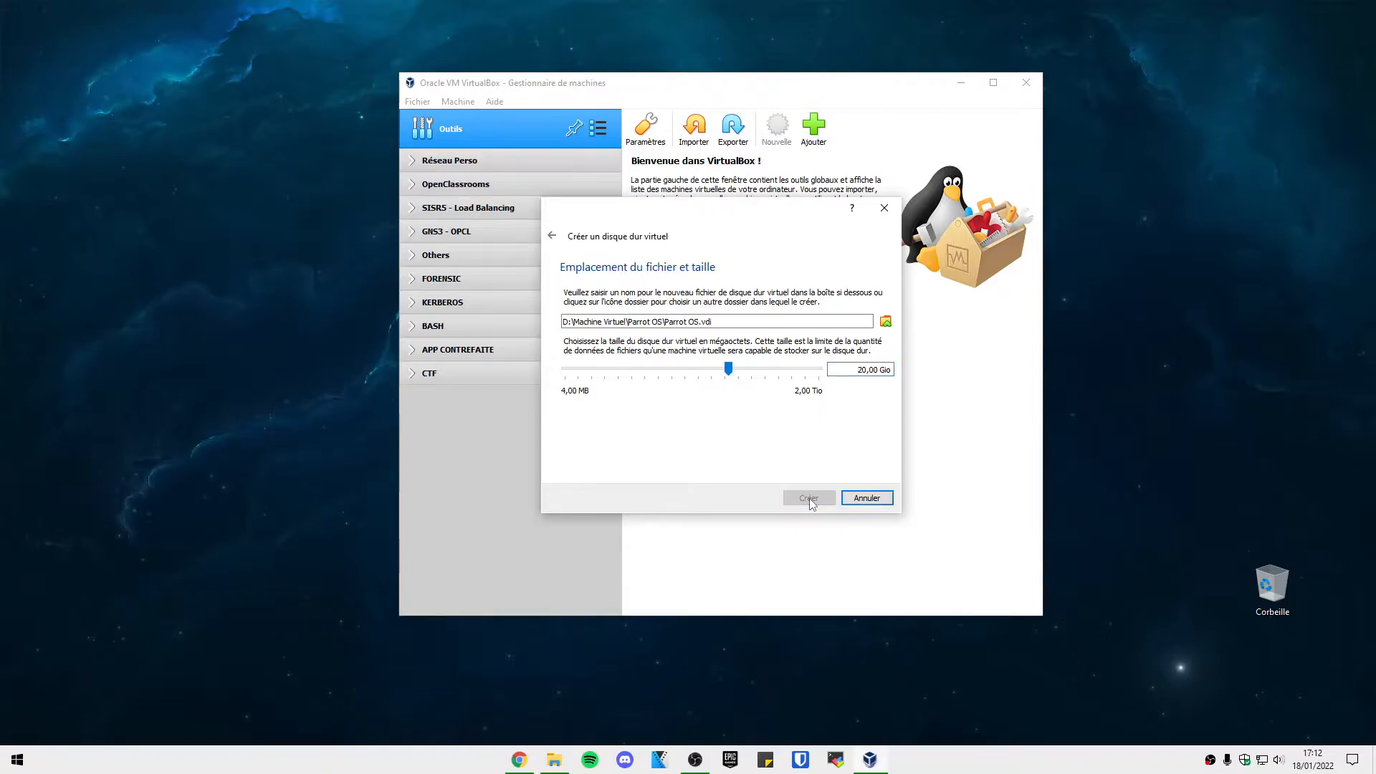
left_click(811, 500)
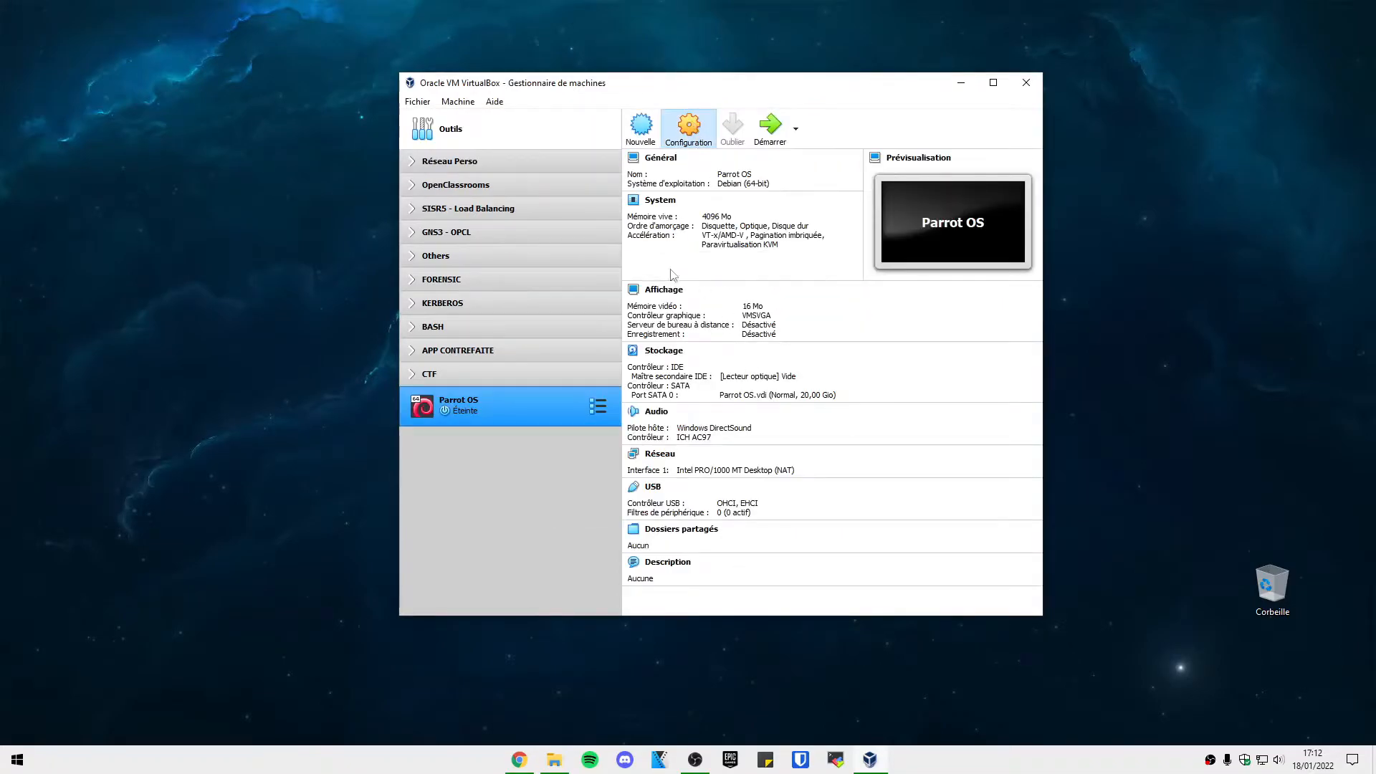
Raise Nombre de processeurs to 4 in the Parrot OS System settings.
left_click(527, 219)
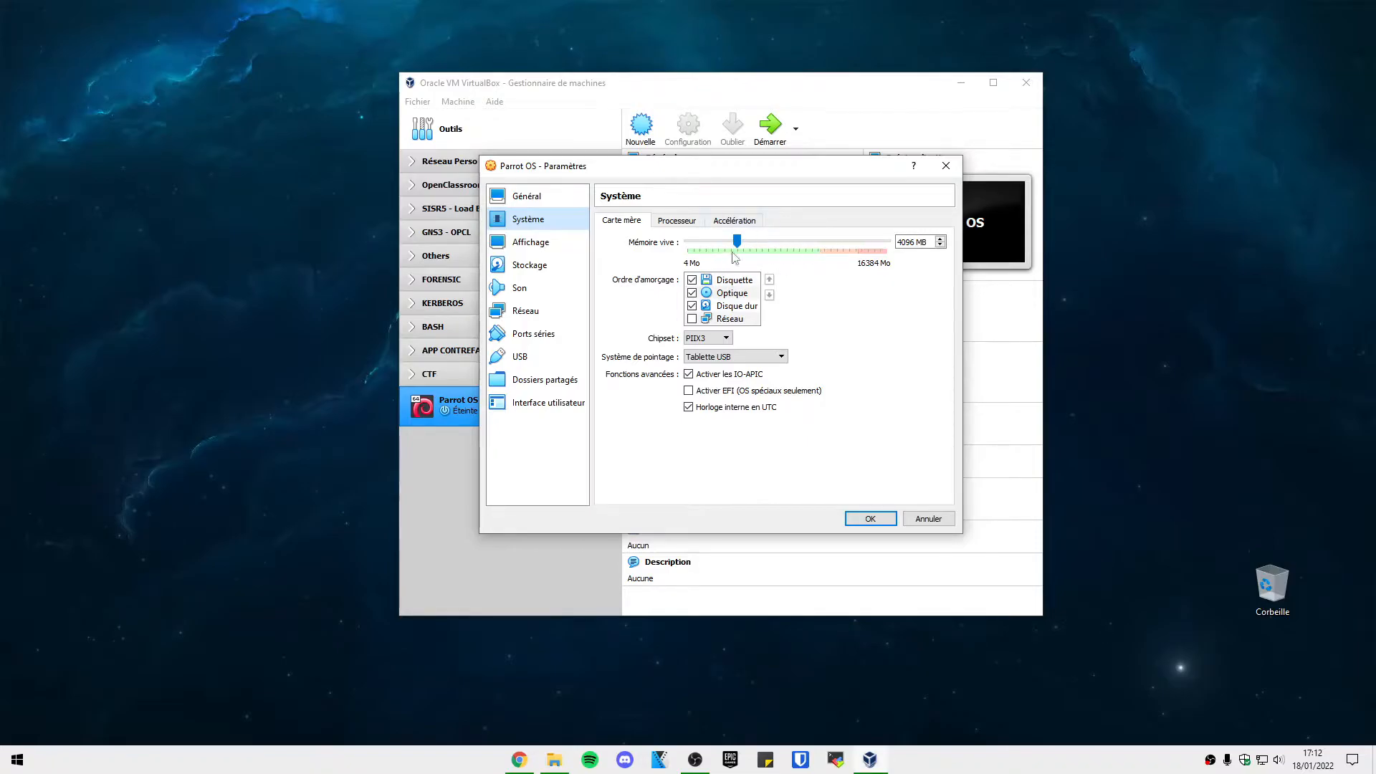
left_click(678, 220)
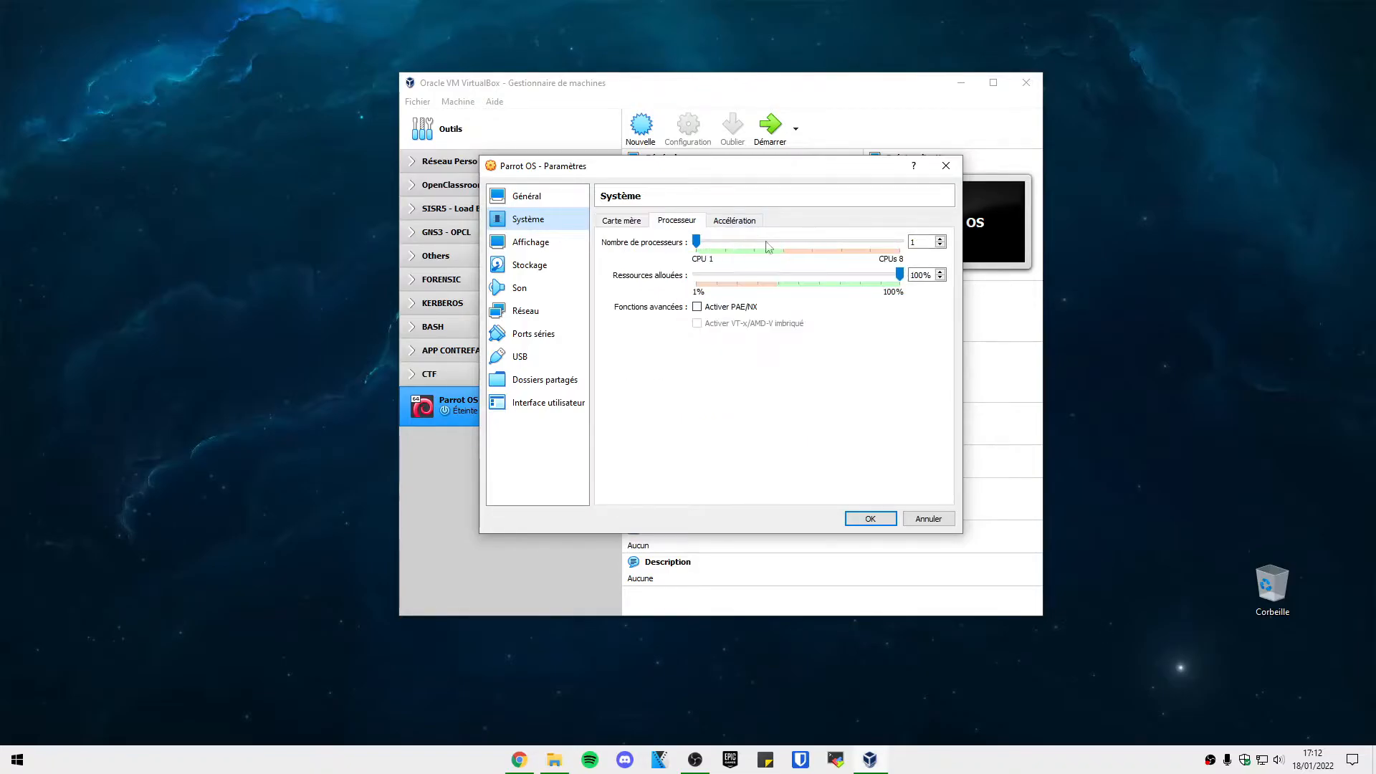
left_click_drag(695, 244, 769, 246)
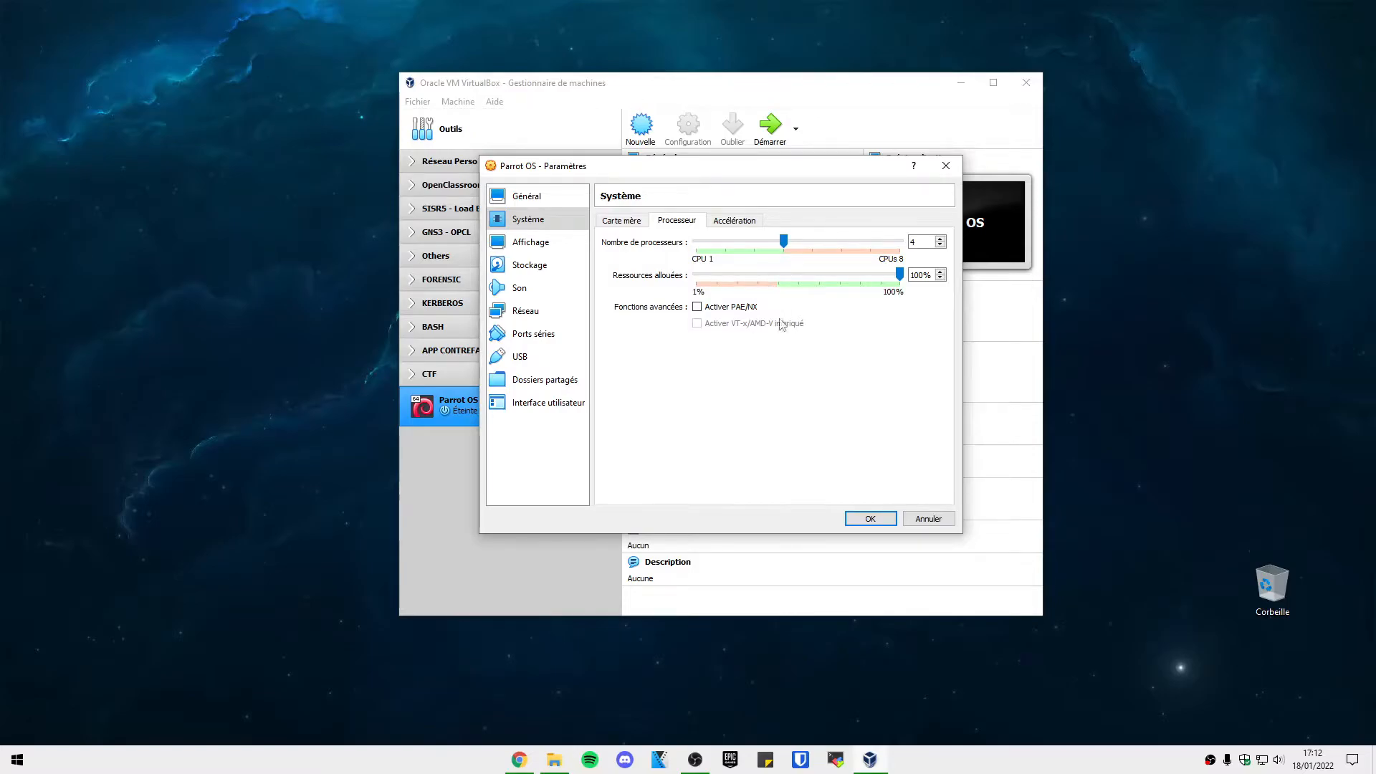
left_click(735, 220)
left_click(622, 220)
left_click(530, 242)
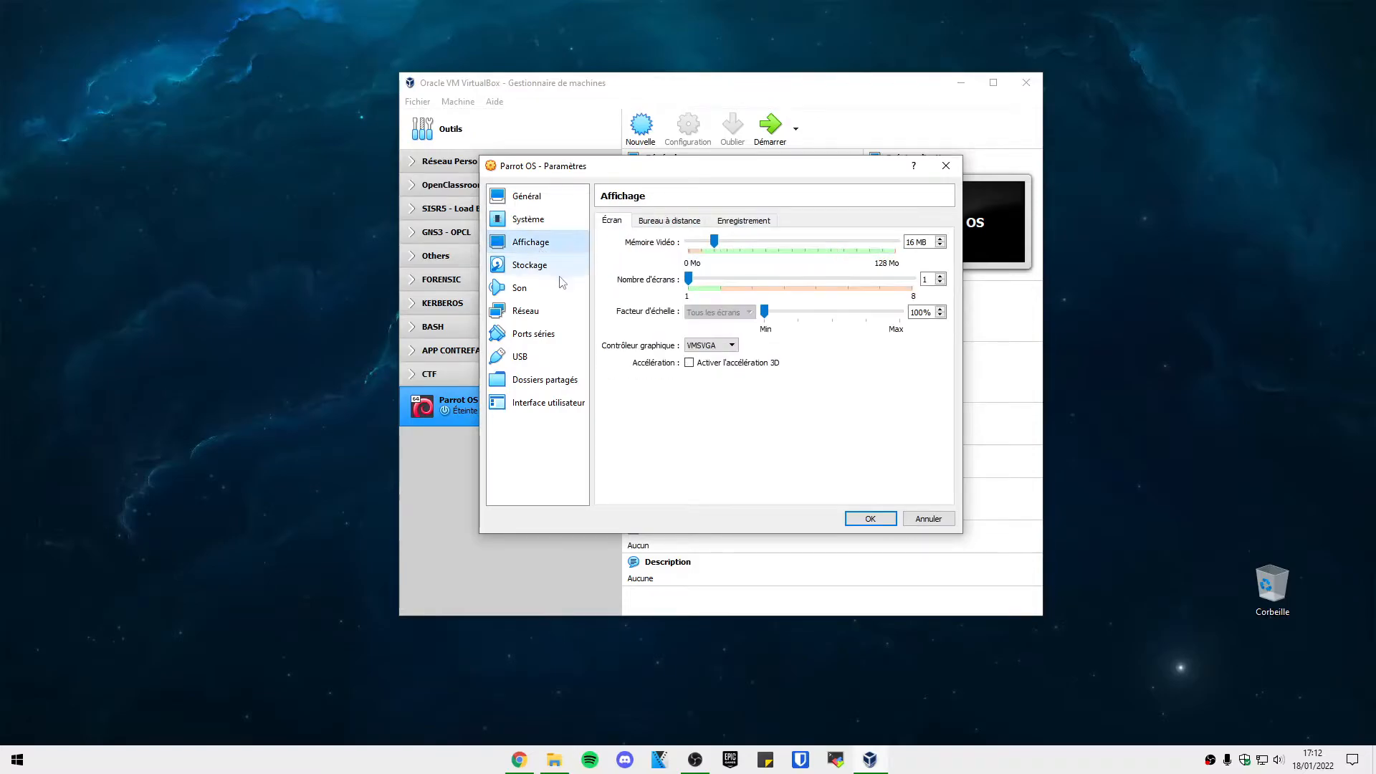
Attach Parrot-security-4.11.3_amd64.iso to the empty IDE optical drive in Stockage.
left_click(530, 265)
left_click(638, 252)
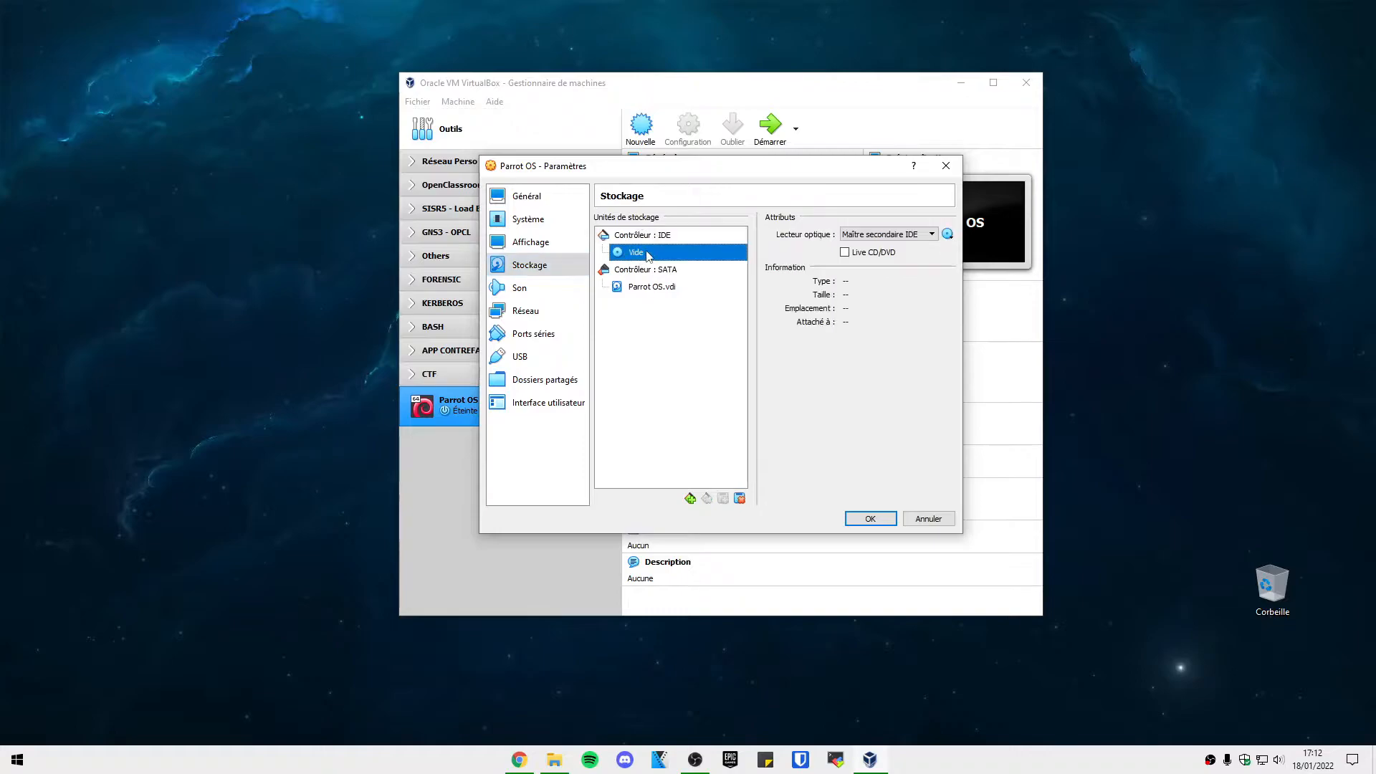
left_click(947, 234)
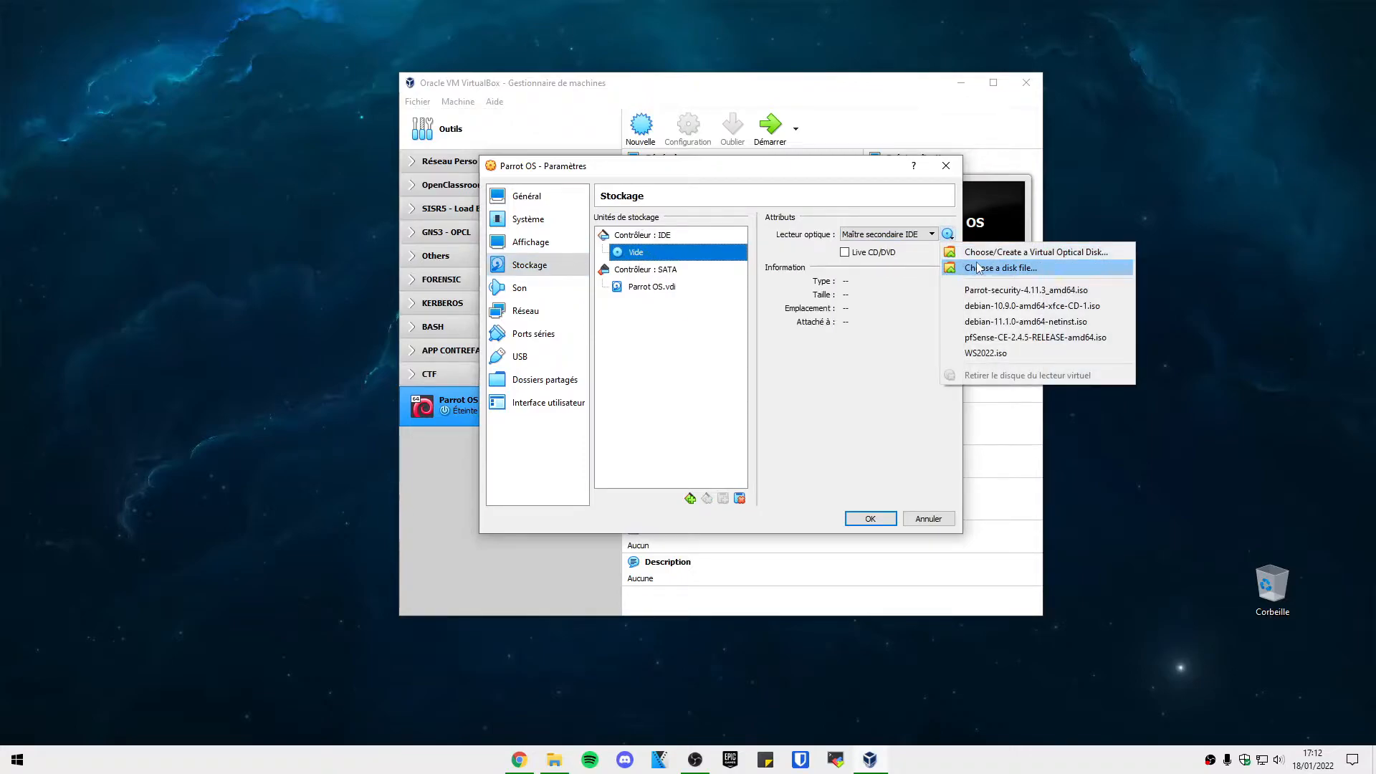
left_click(1026, 269)
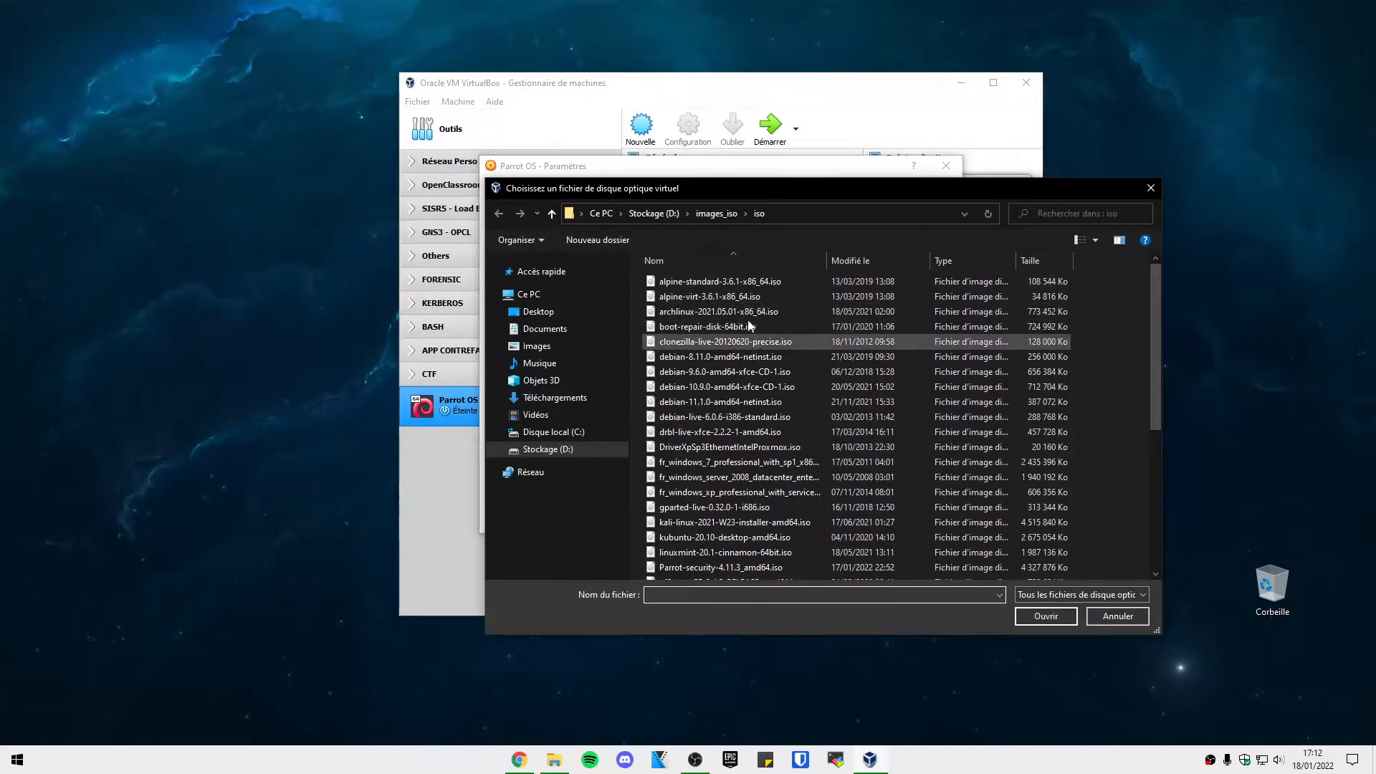
left_click_drag(677, 196, 545, 135)
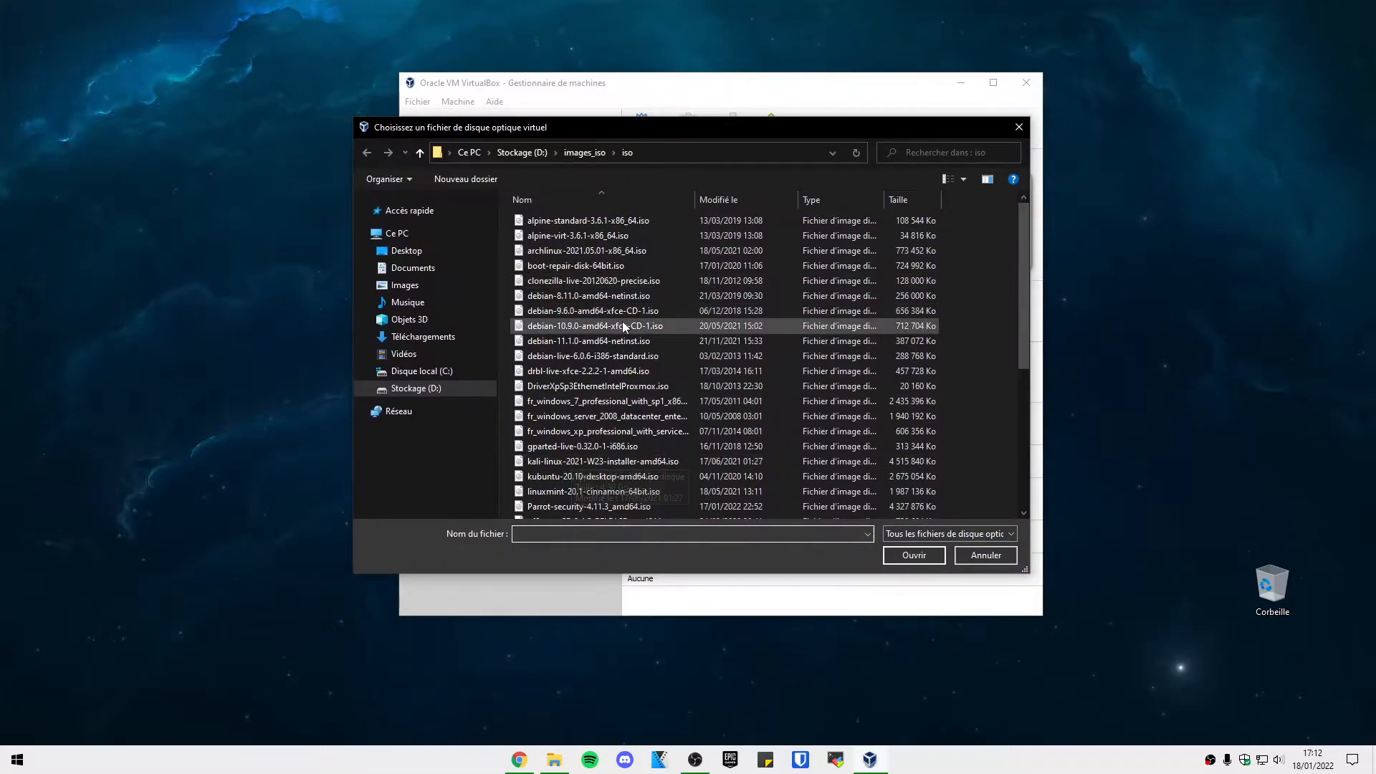
scroll(687, 363, "down", 6)
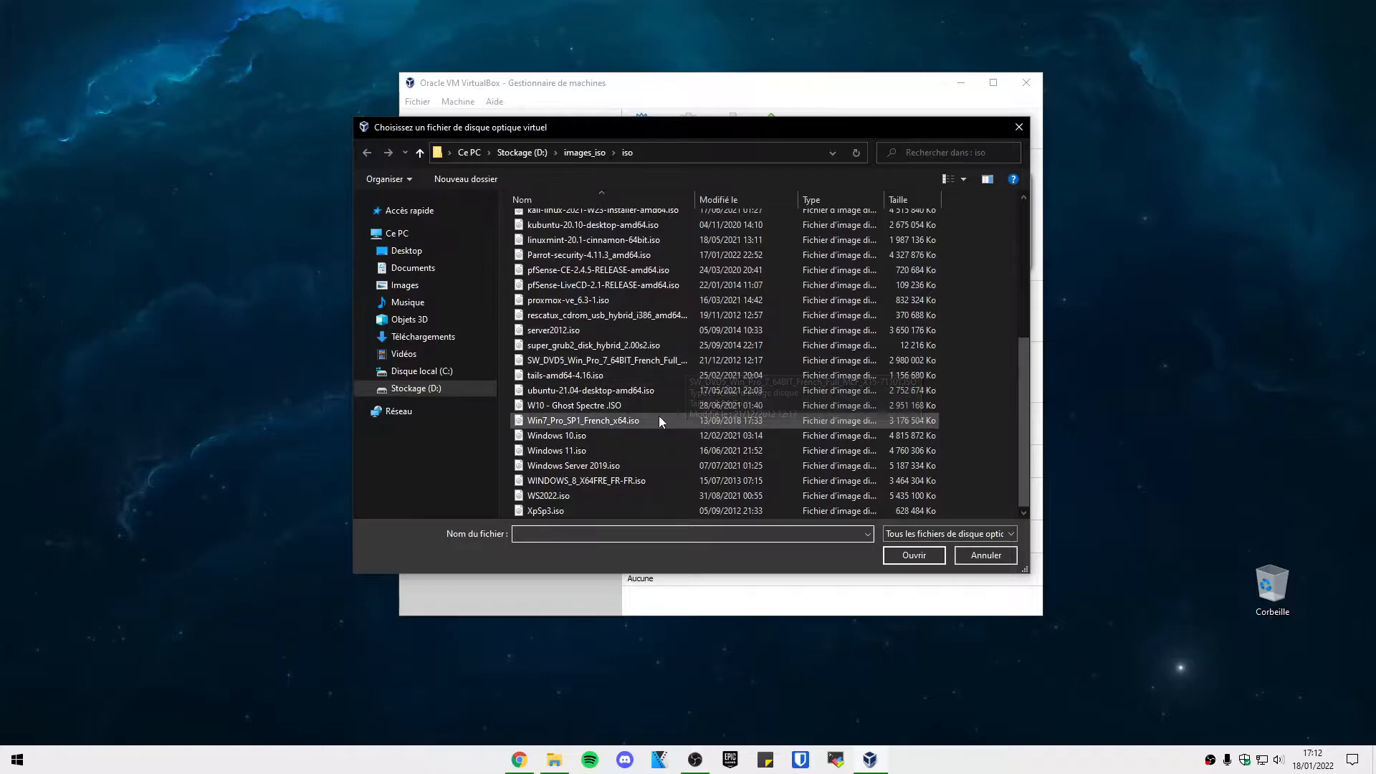
scroll(634, 409, "up", 3)
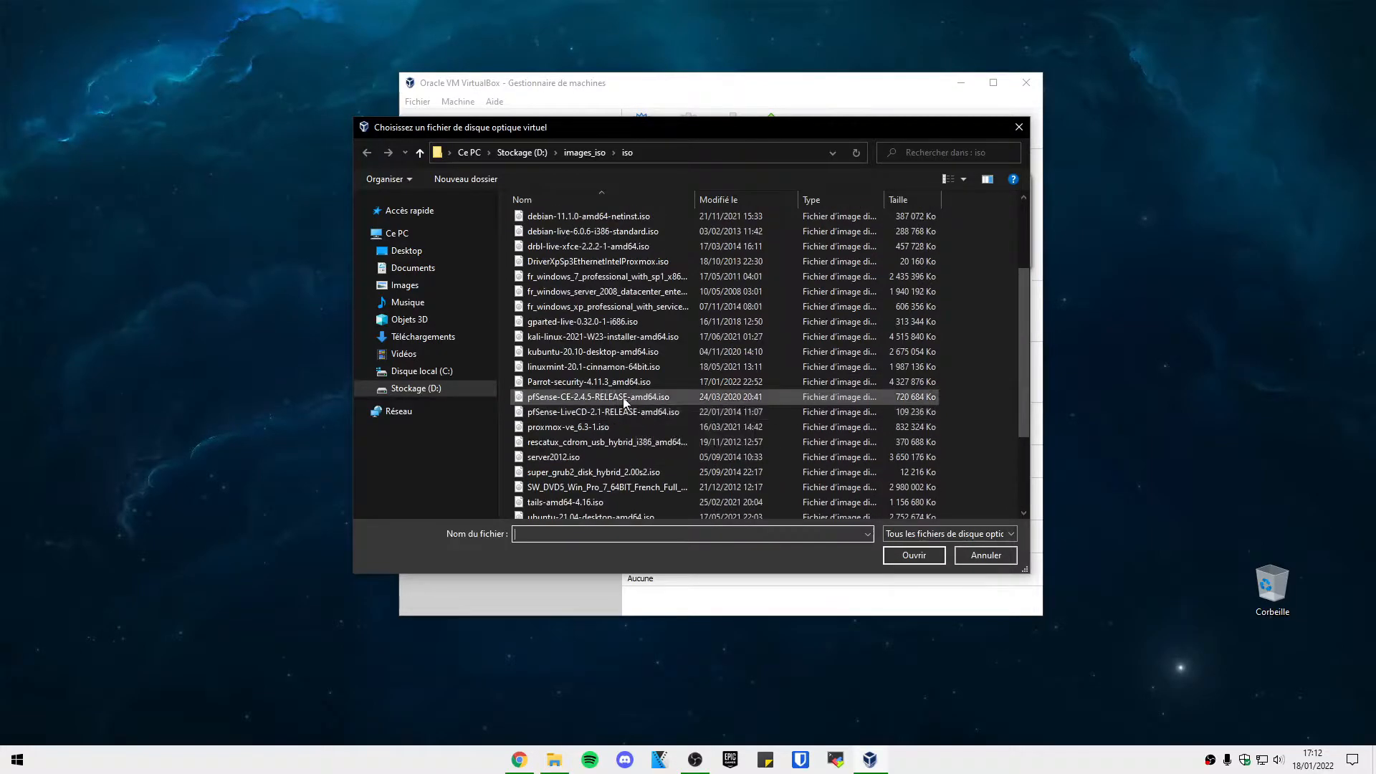
left_click(599, 382)
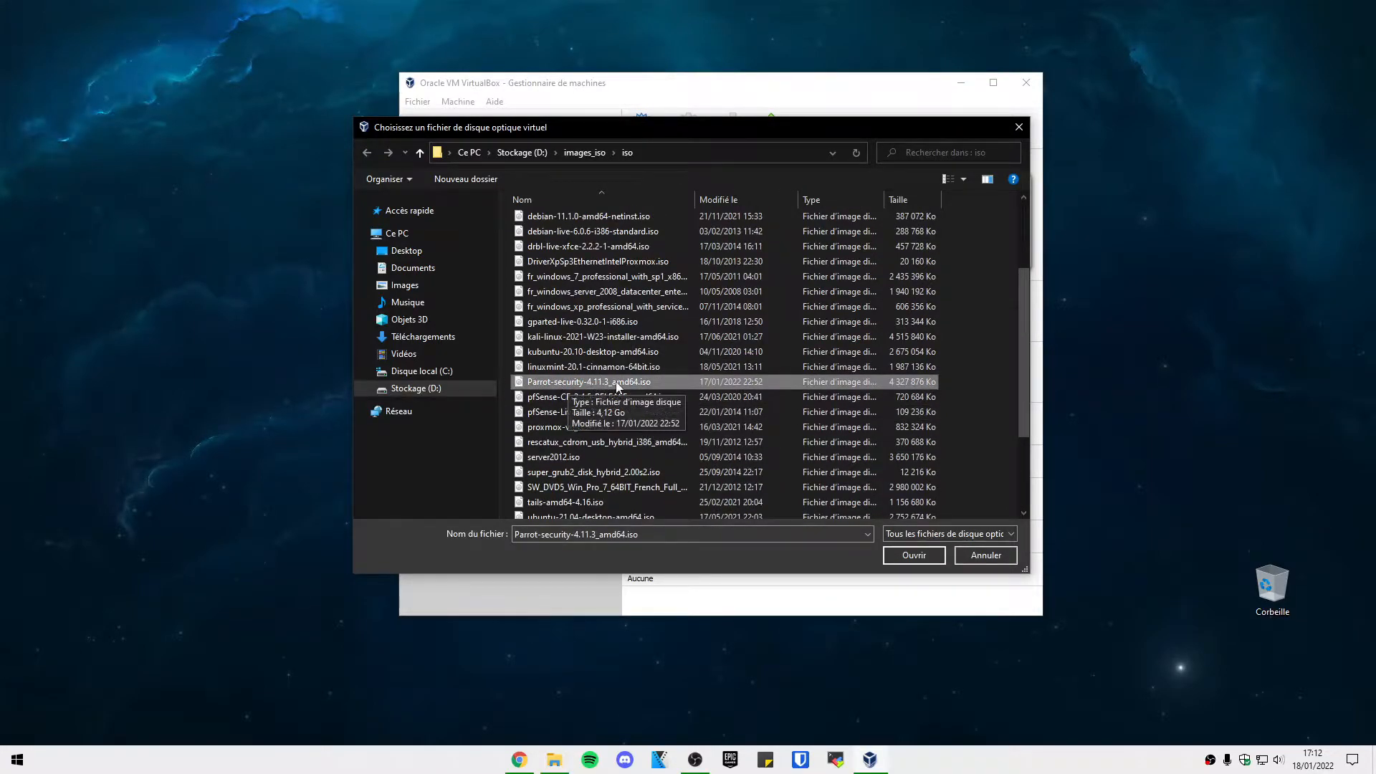
left_click(906, 556)
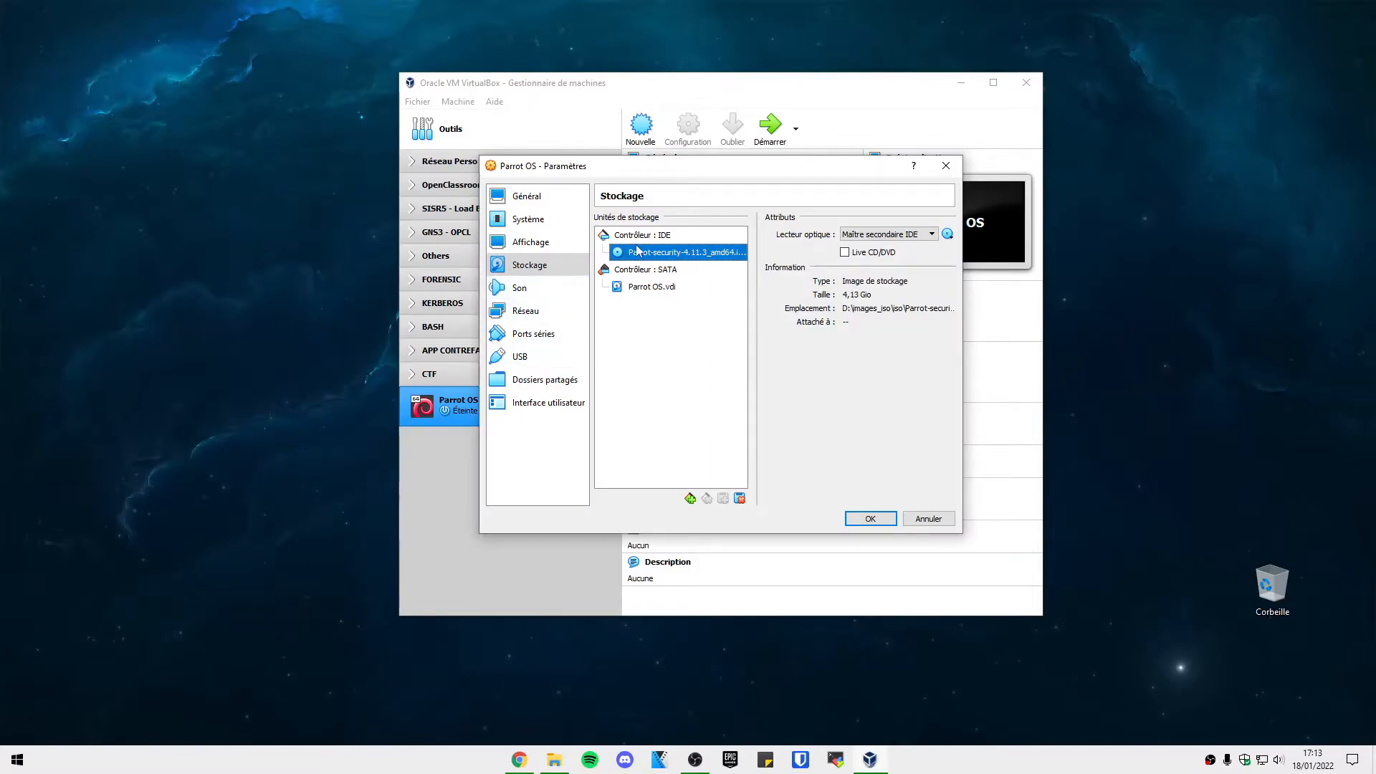
Set the adapter to Accès par pont with Allow All promiscuous mode, save, and start Parrot OS.
left_click(534, 294)
left_click(539, 314)
left_click(745, 259)
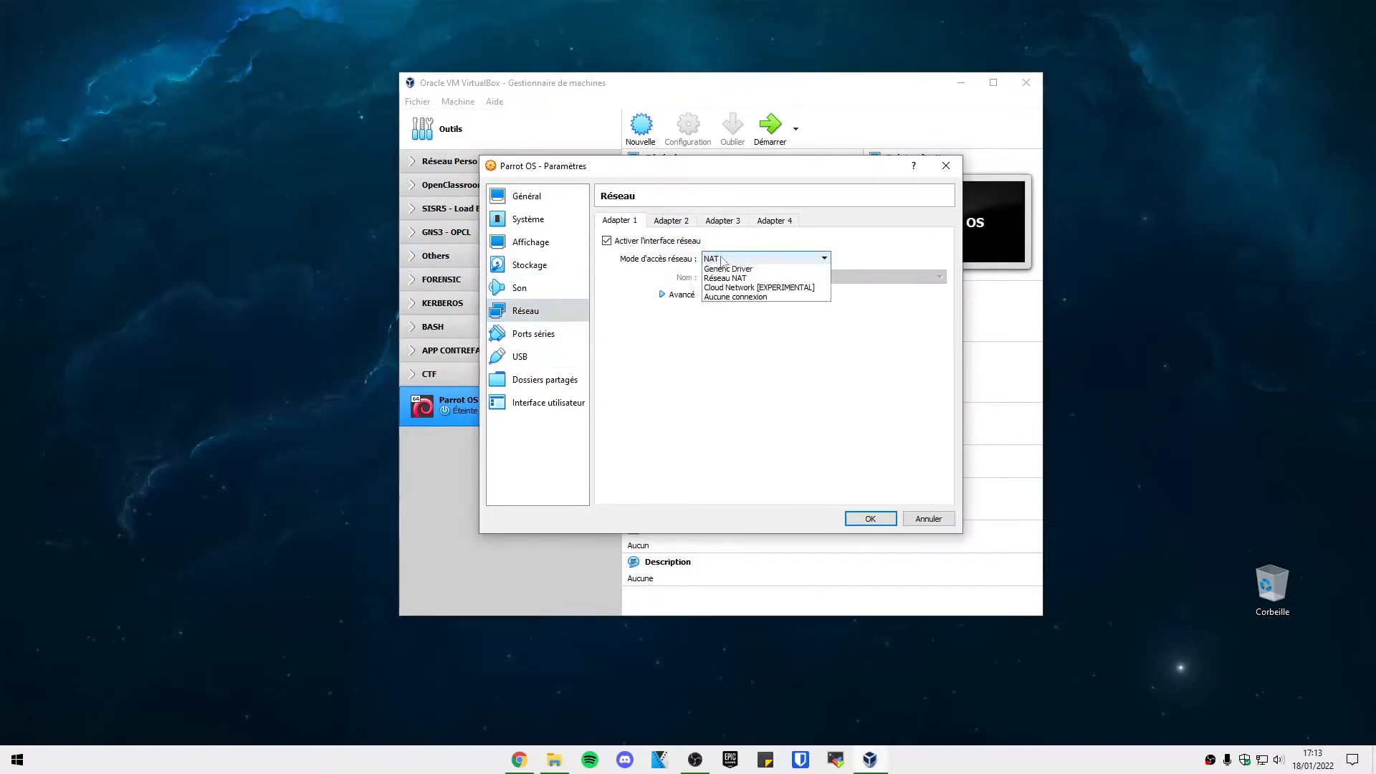
left_click(743, 289)
left_click(679, 295)
left_click(896, 330)
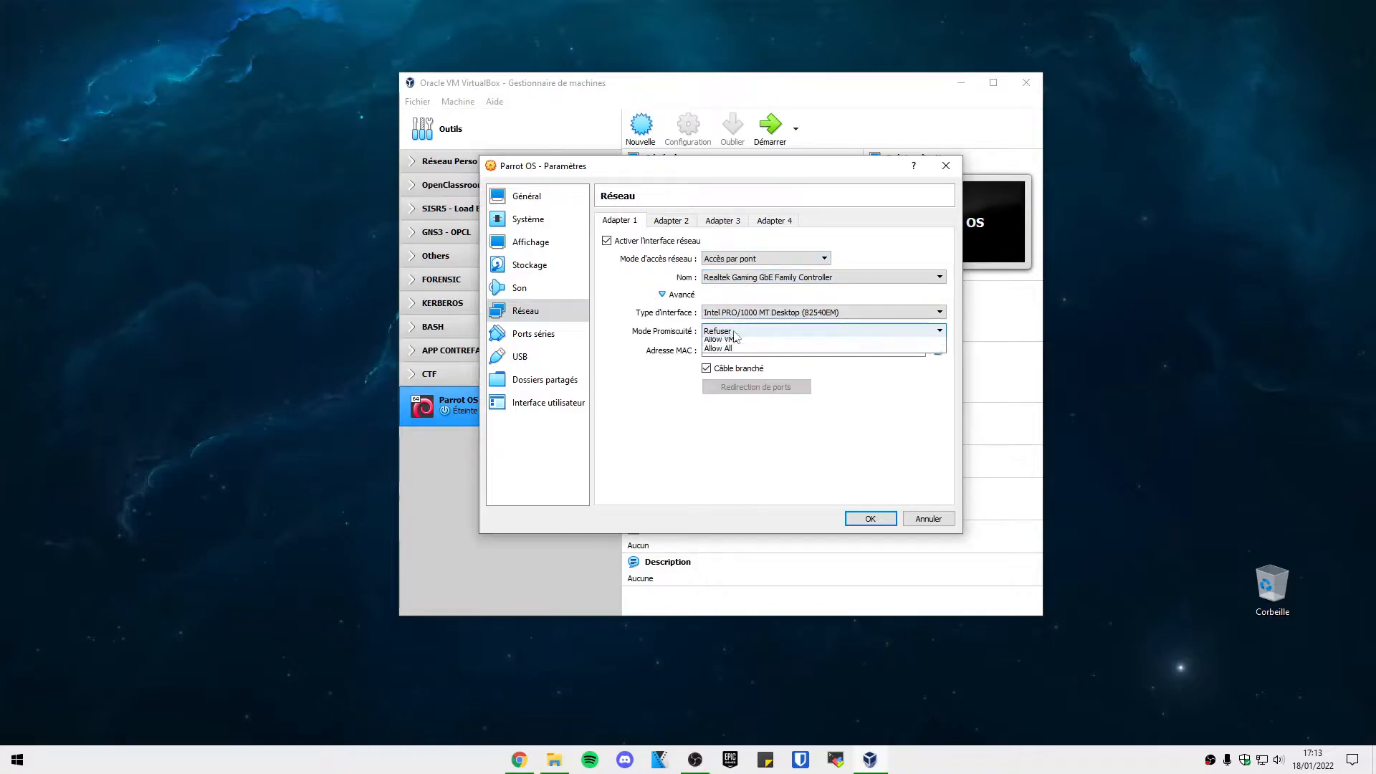
left_click(911, 371)
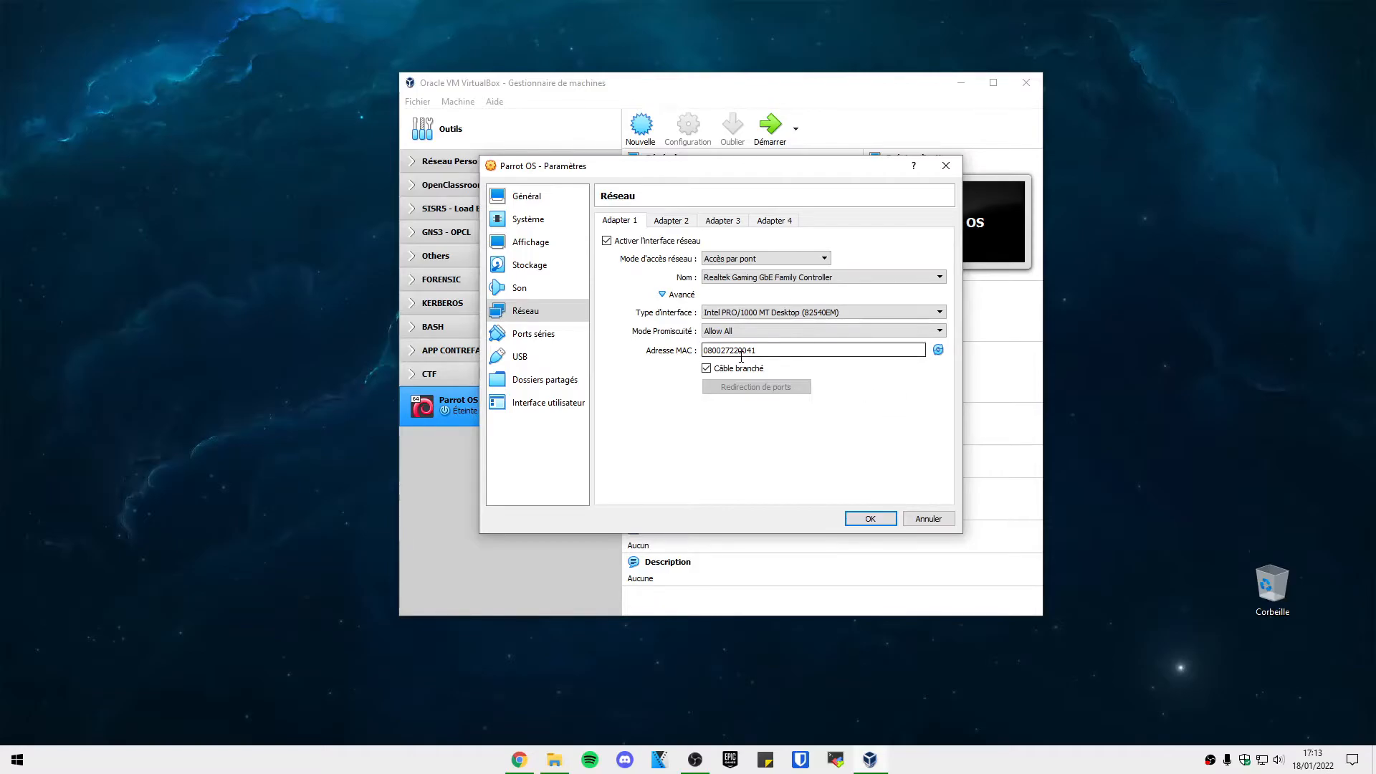
left_click(869, 519)
left_click(770, 129)
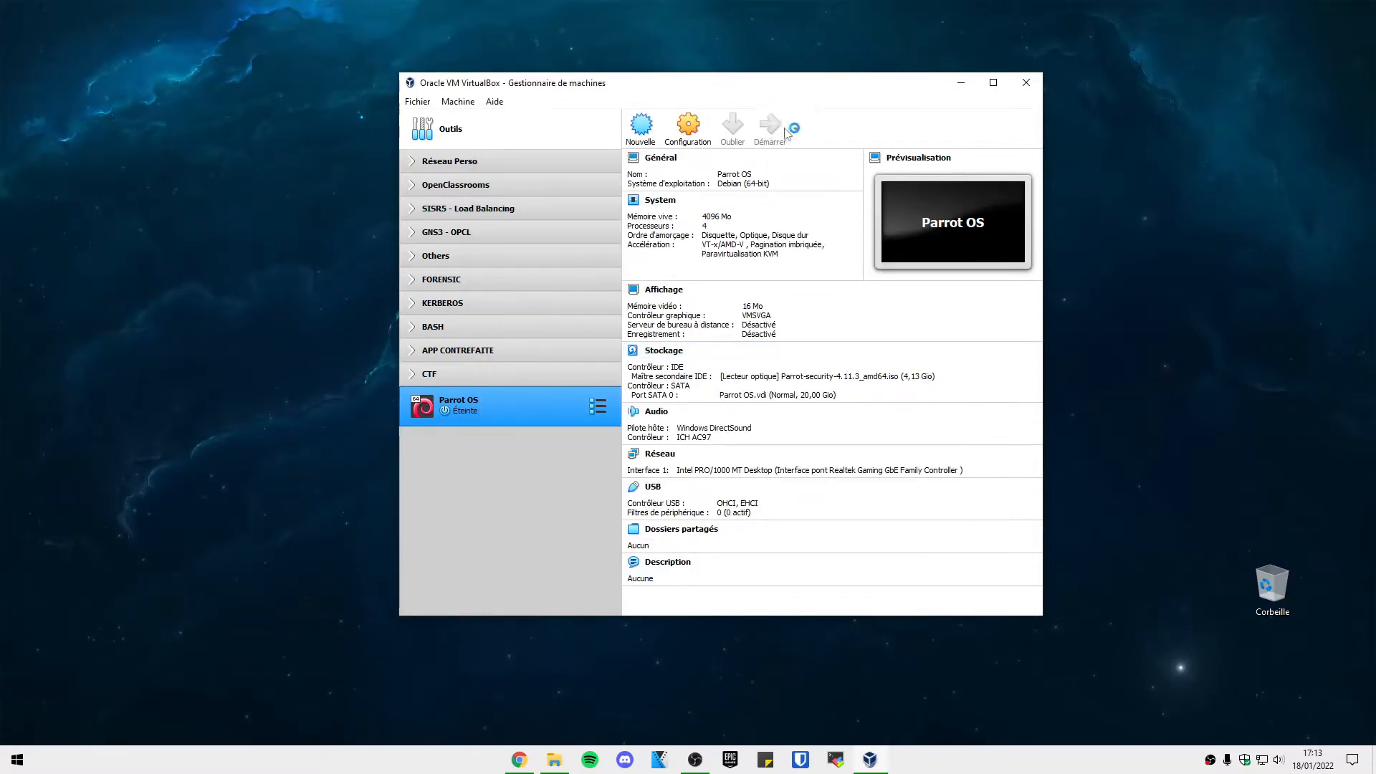
Boot the Parrot live system from the Try / Install menu entry.
left_click(961, 89)
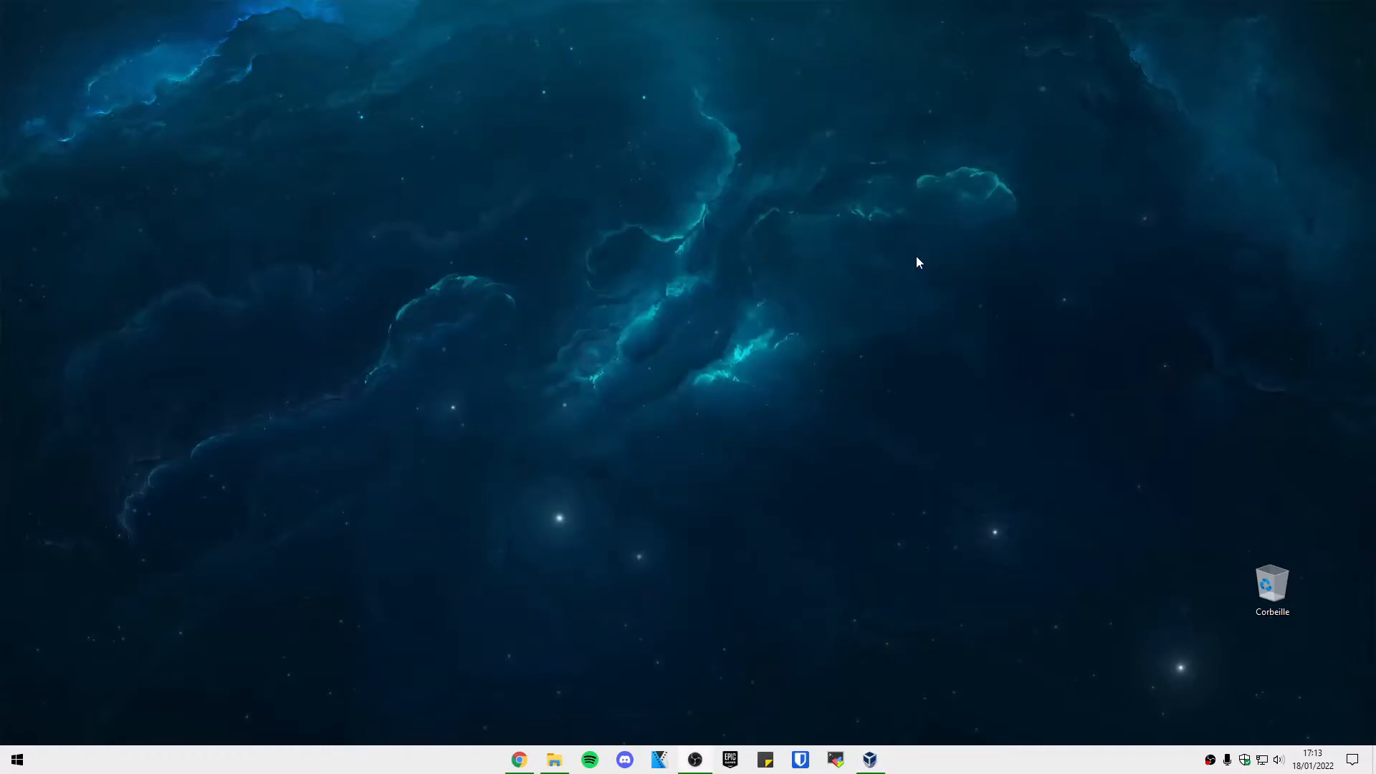
left_click_drag(740, 176, 728, 174)
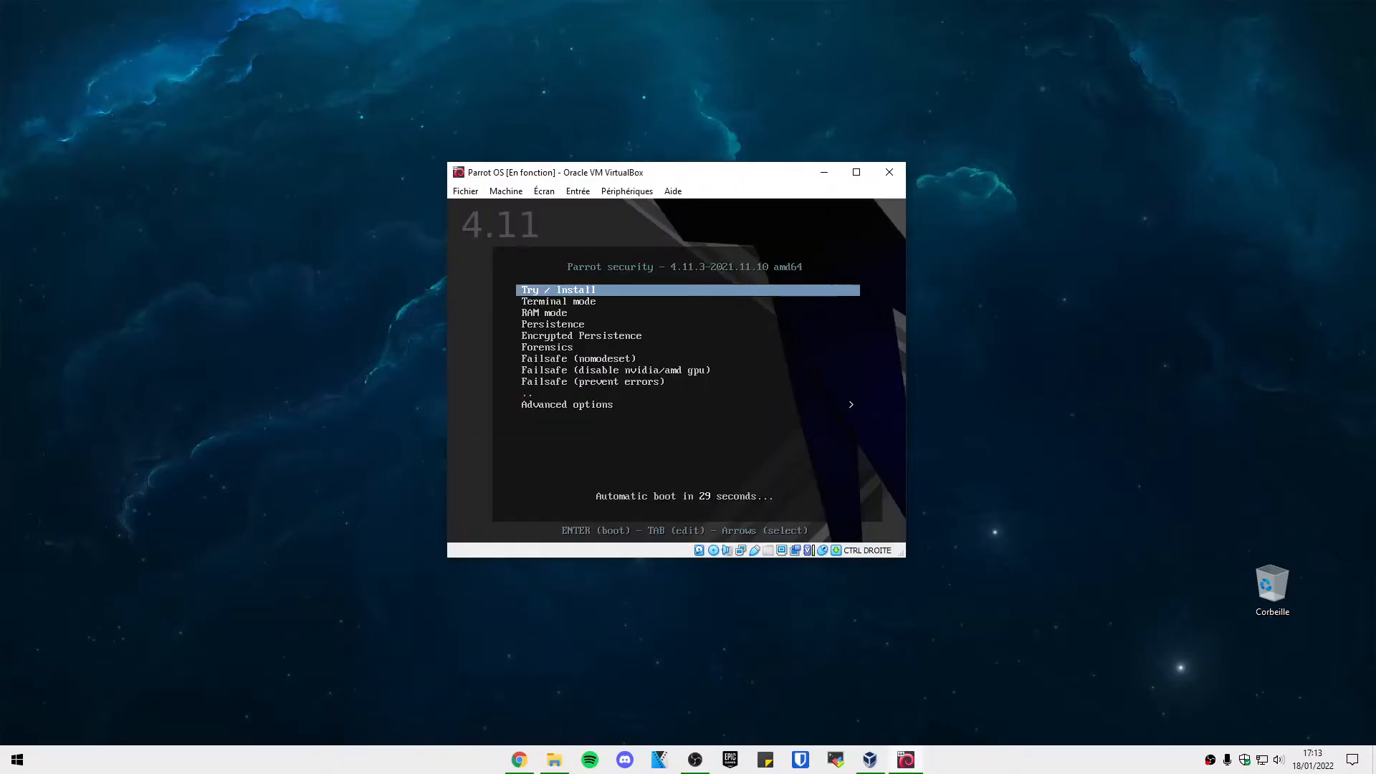
key("Down")
key("Up")
key("Return")
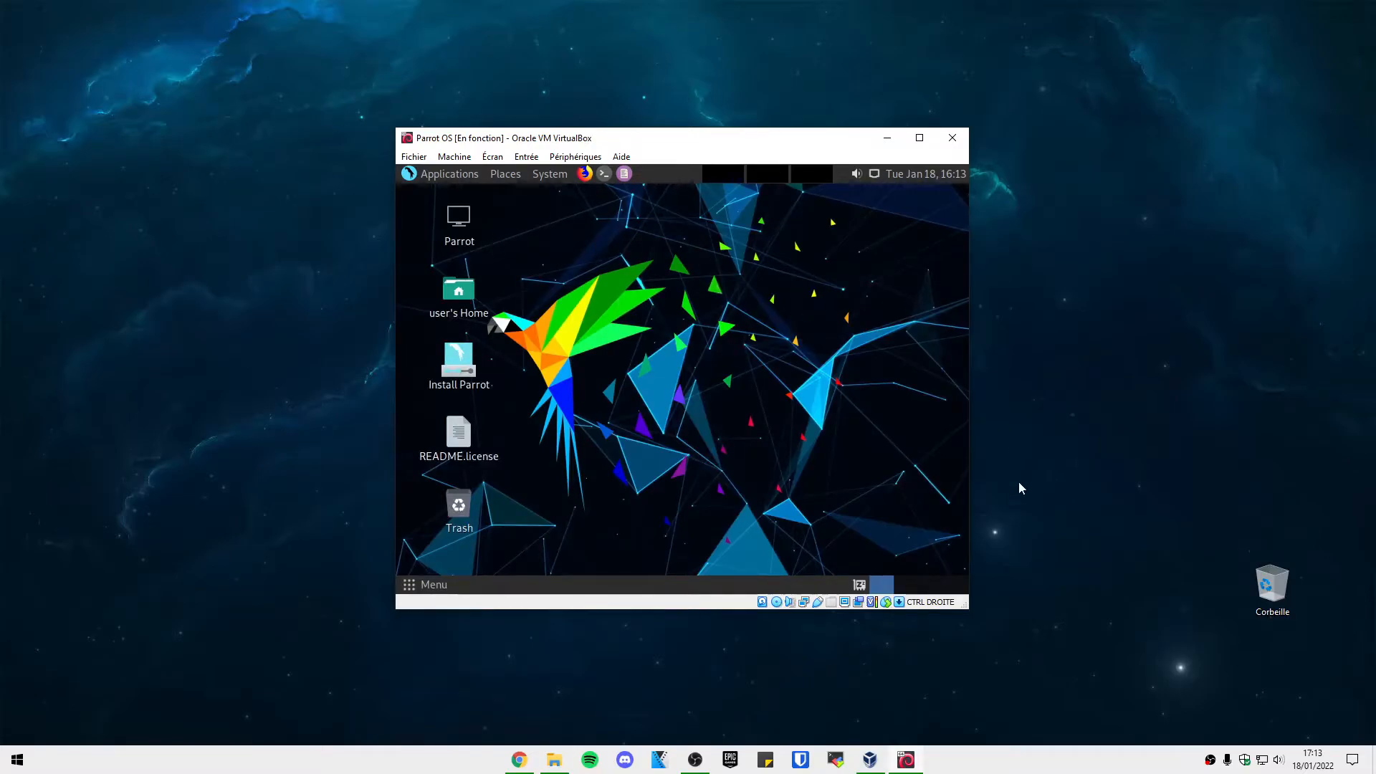
Check the live system's network connection and launch Install Parrot.
left_click(873, 177)
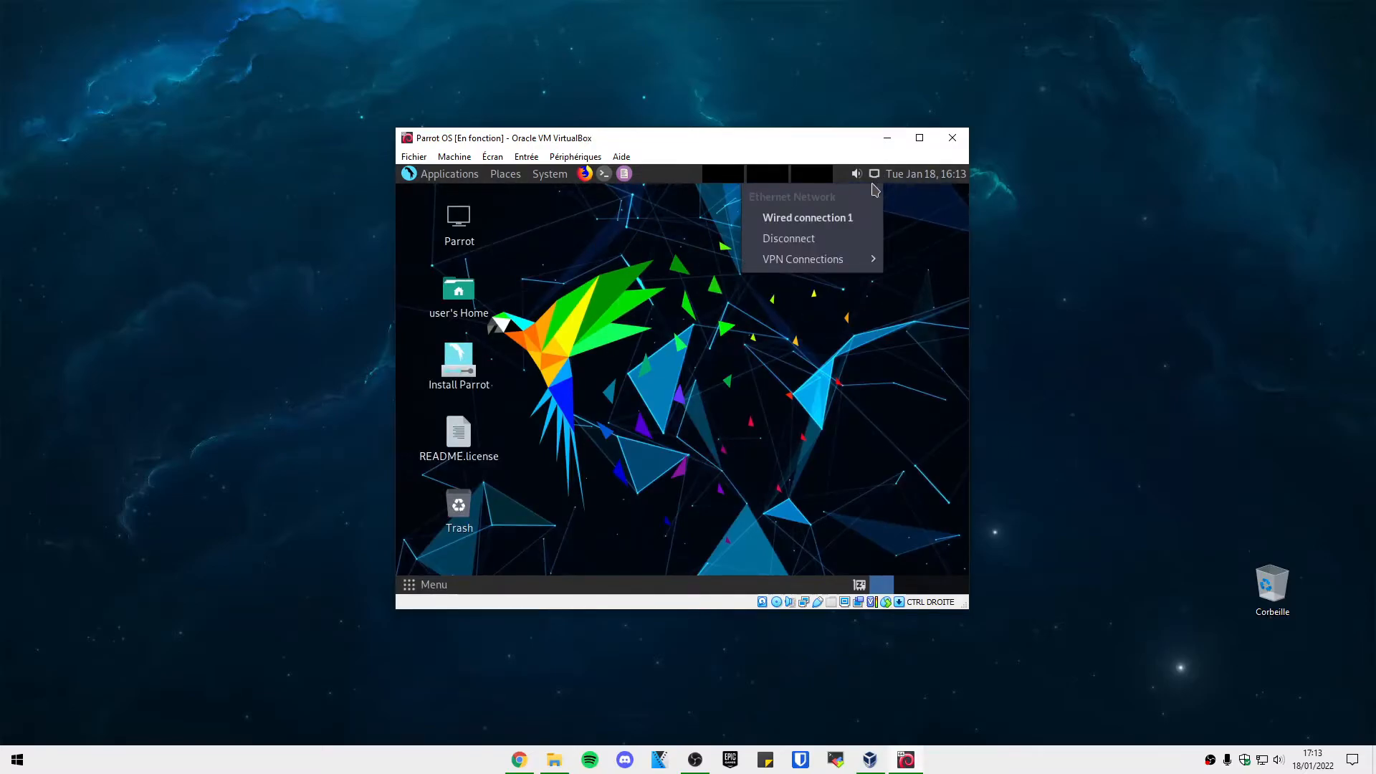
left_click(687, 266)
left_click(459, 362)
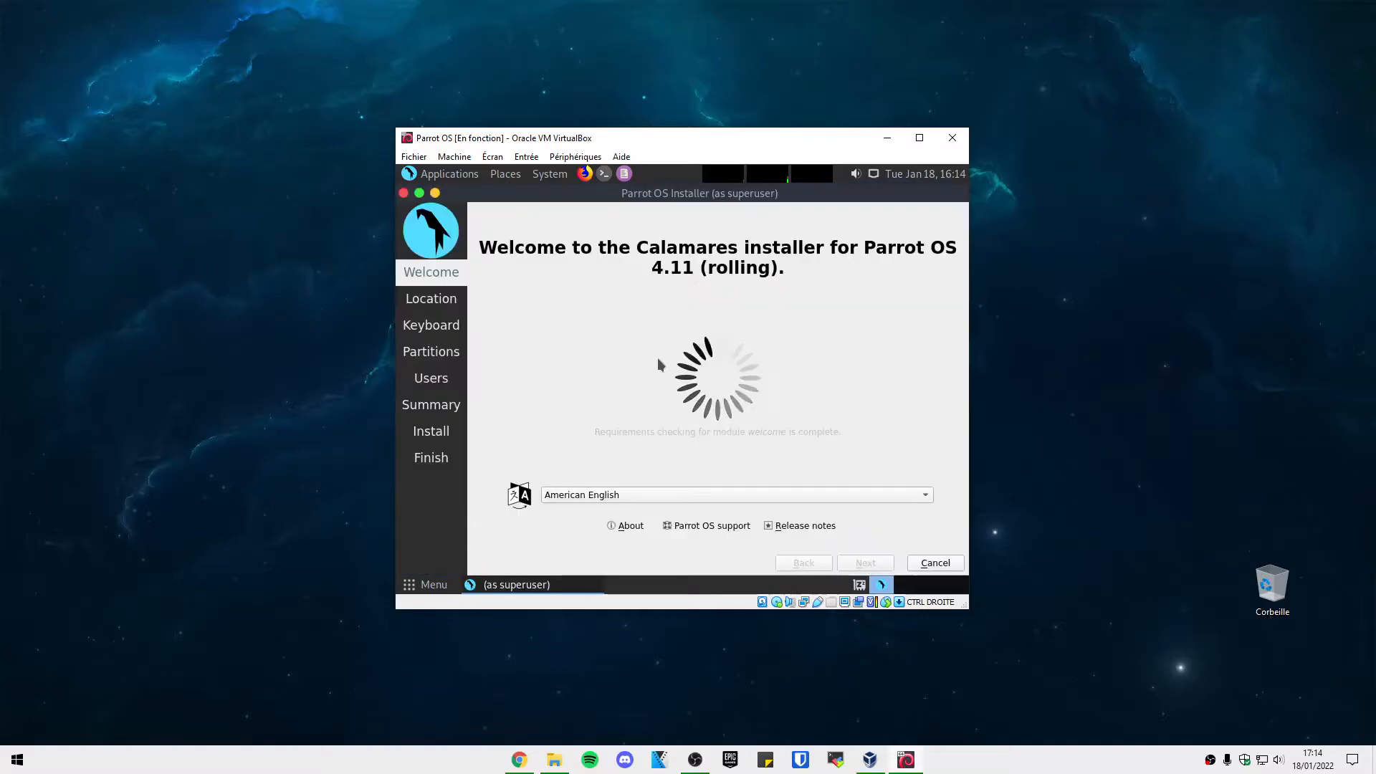
Switch the installer language to français and continue to the location step.
left_click(597, 499)
left_click(612, 381)
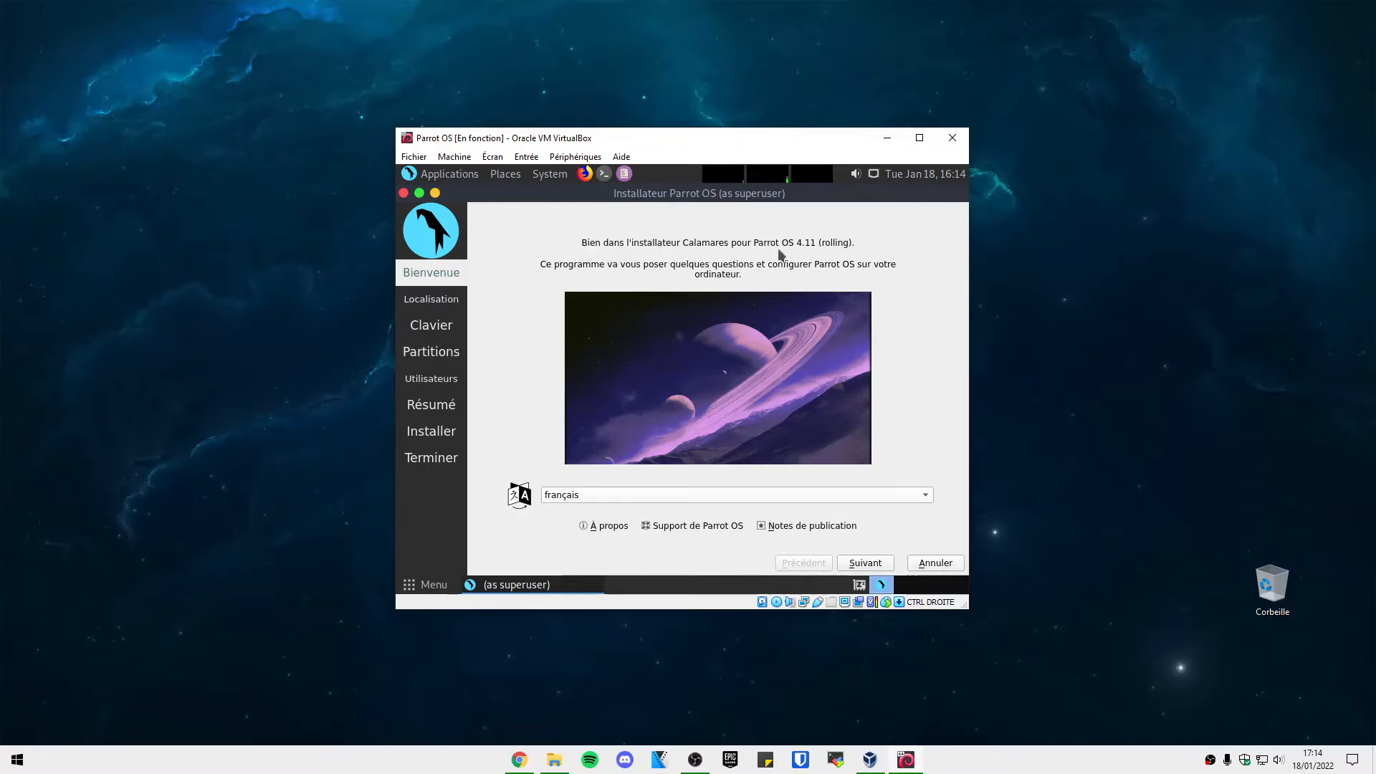
left_click(866, 563)
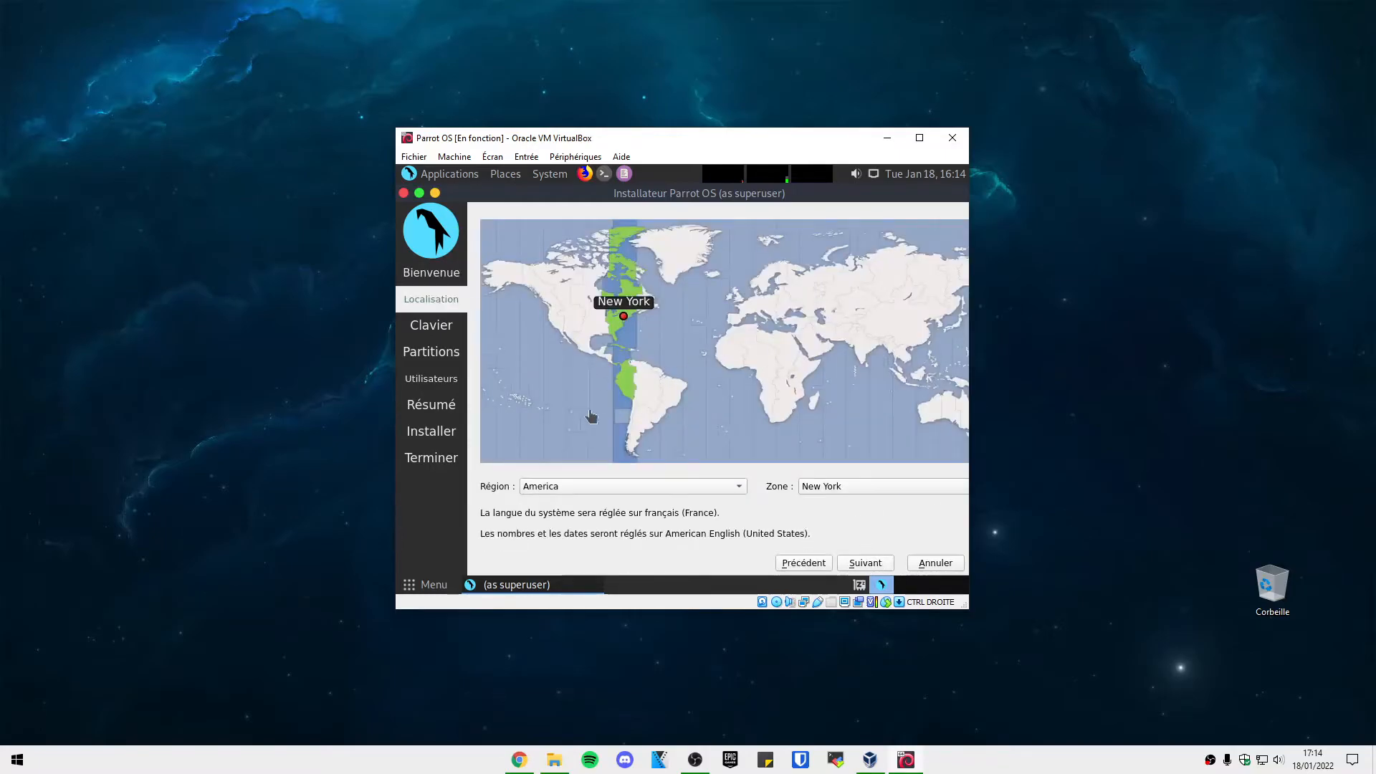
Set the region to Europe and the time zone to Paris.
left_click(592, 486)
left_click(557, 535)
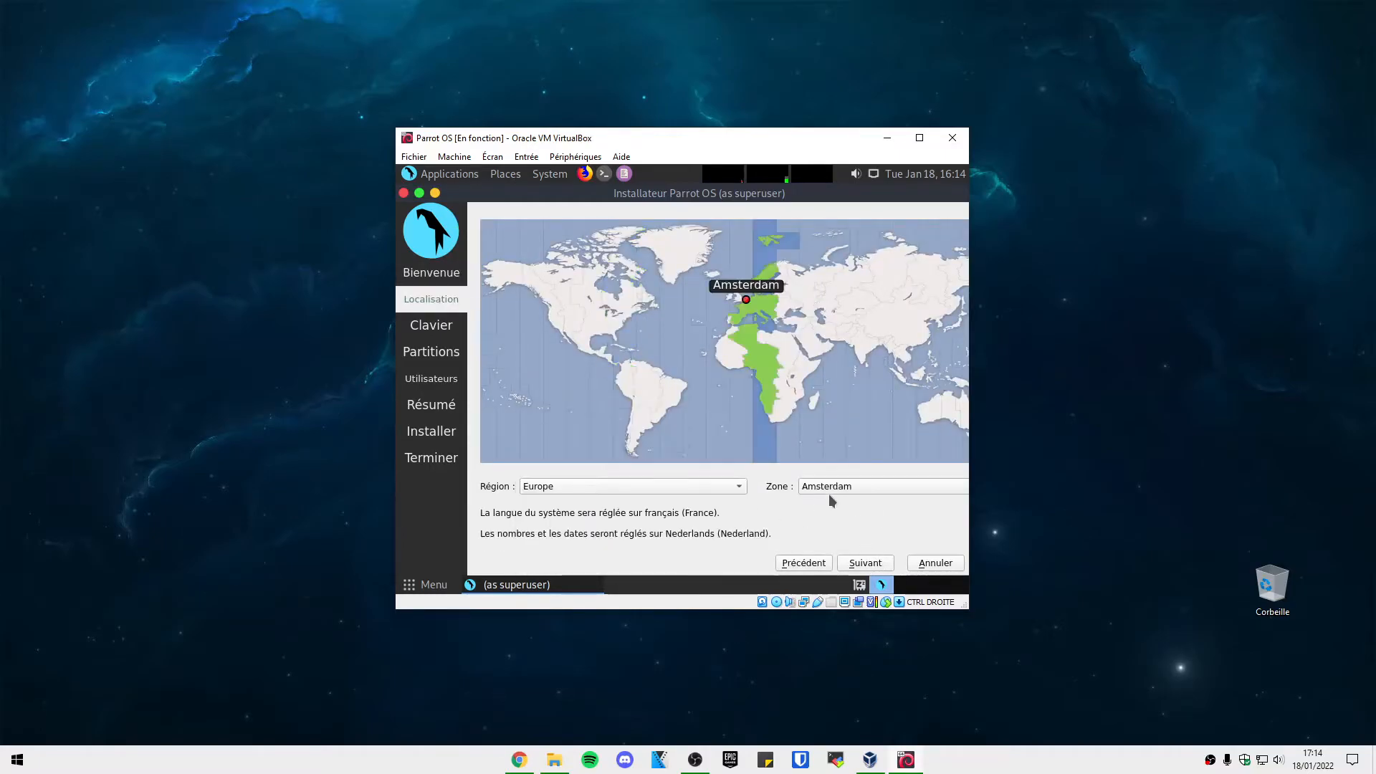
left_click(830, 491)
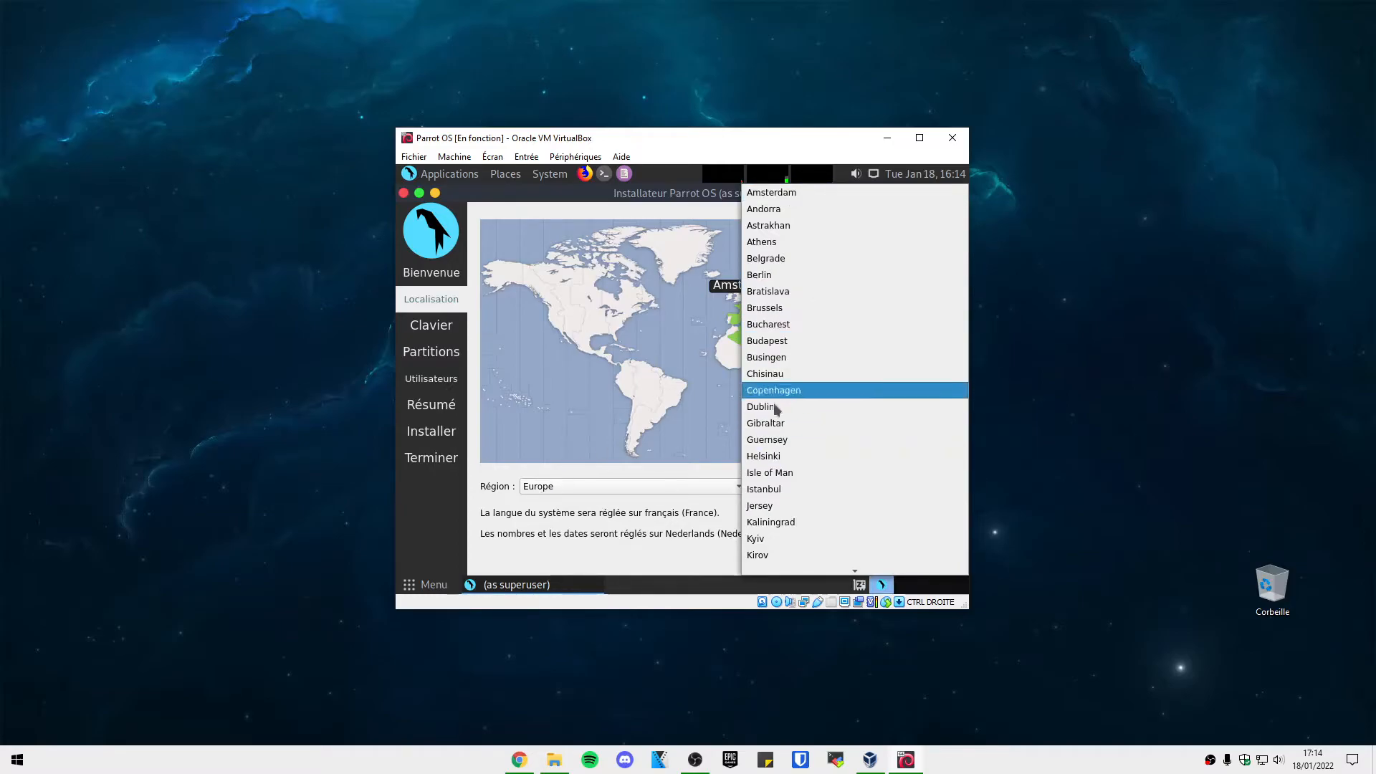
scroll(801, 322, "down", 5)
scroll(787, 531, "down", 6)
scroll(789, 430, "up", 2)
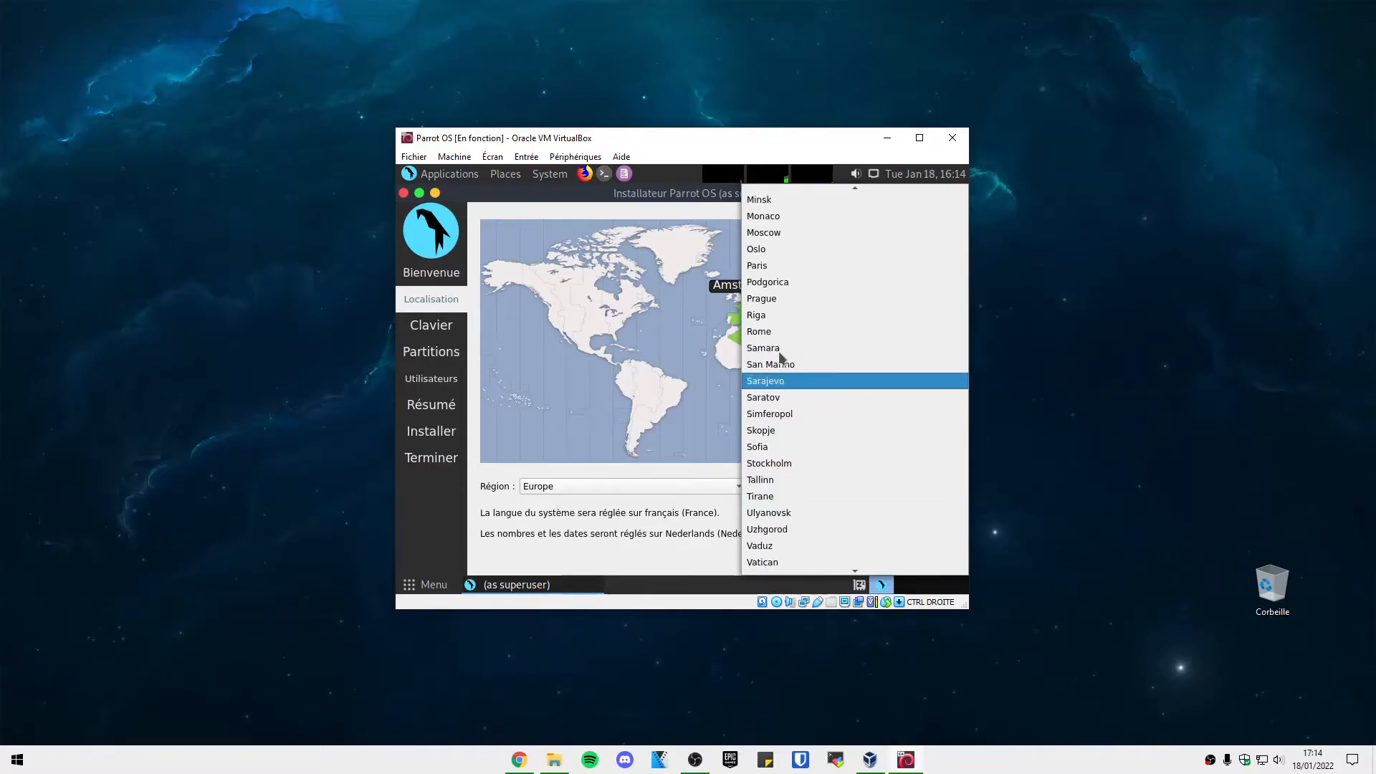
left_click(766, 271)
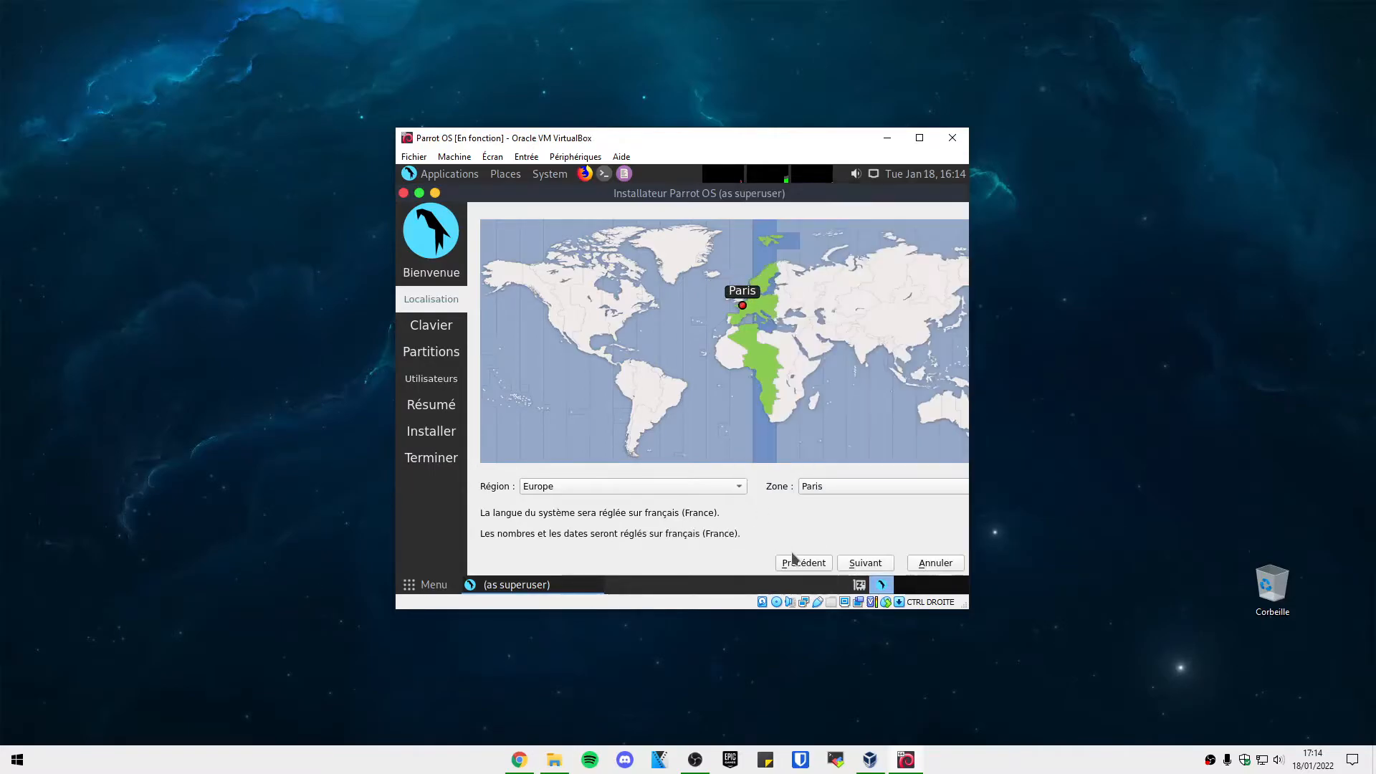
left_click(879, 565)
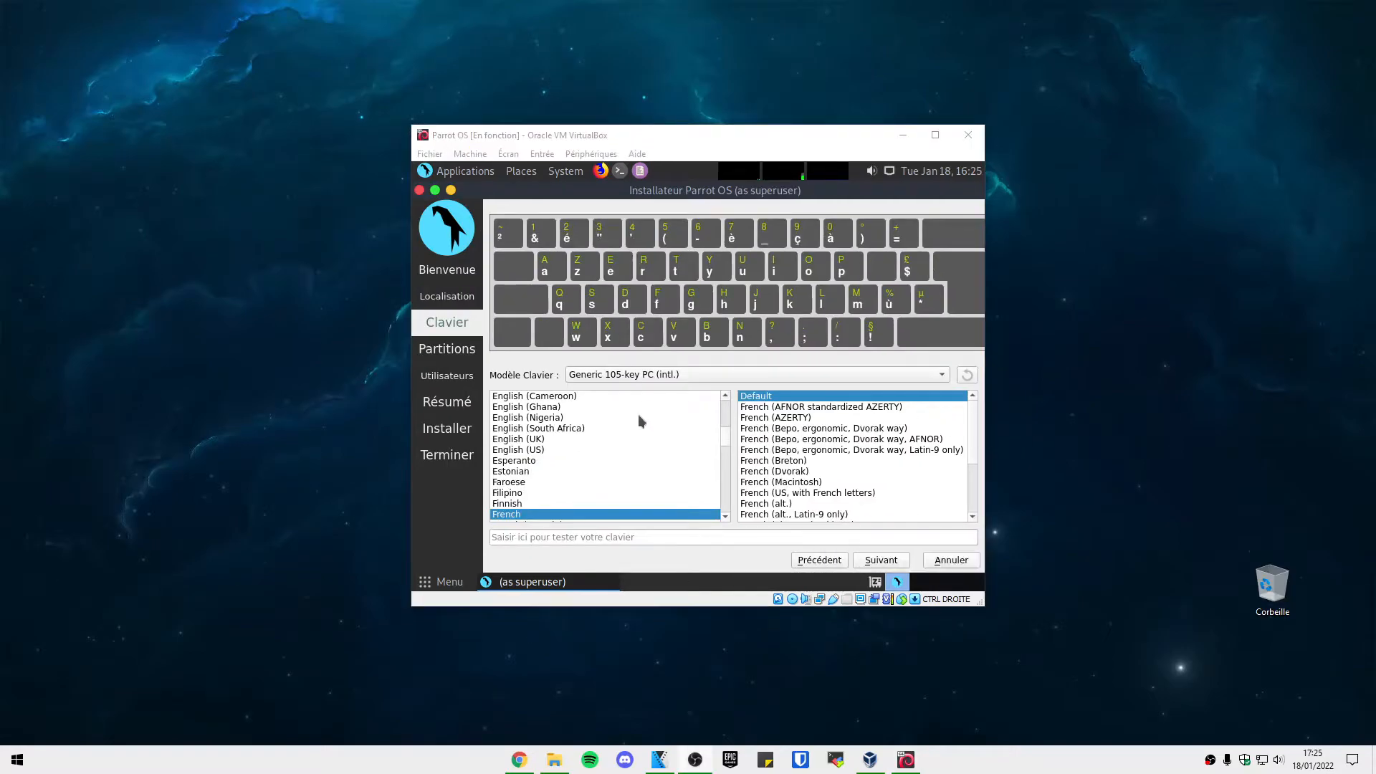
Test the French keyboard layout by typing 'azertyu,;:!ù', then continue.
left_click(515, 521)
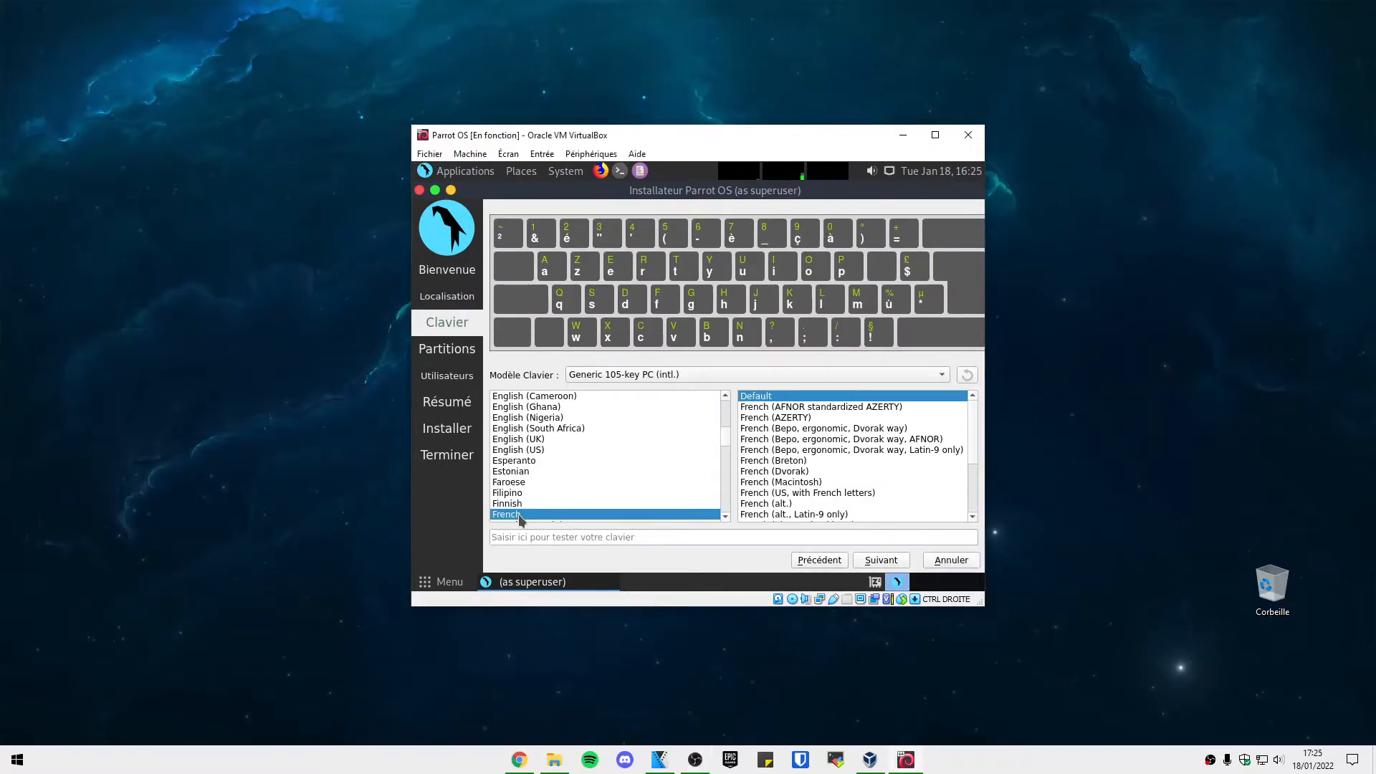
left_click(534, 536)
type("azer")
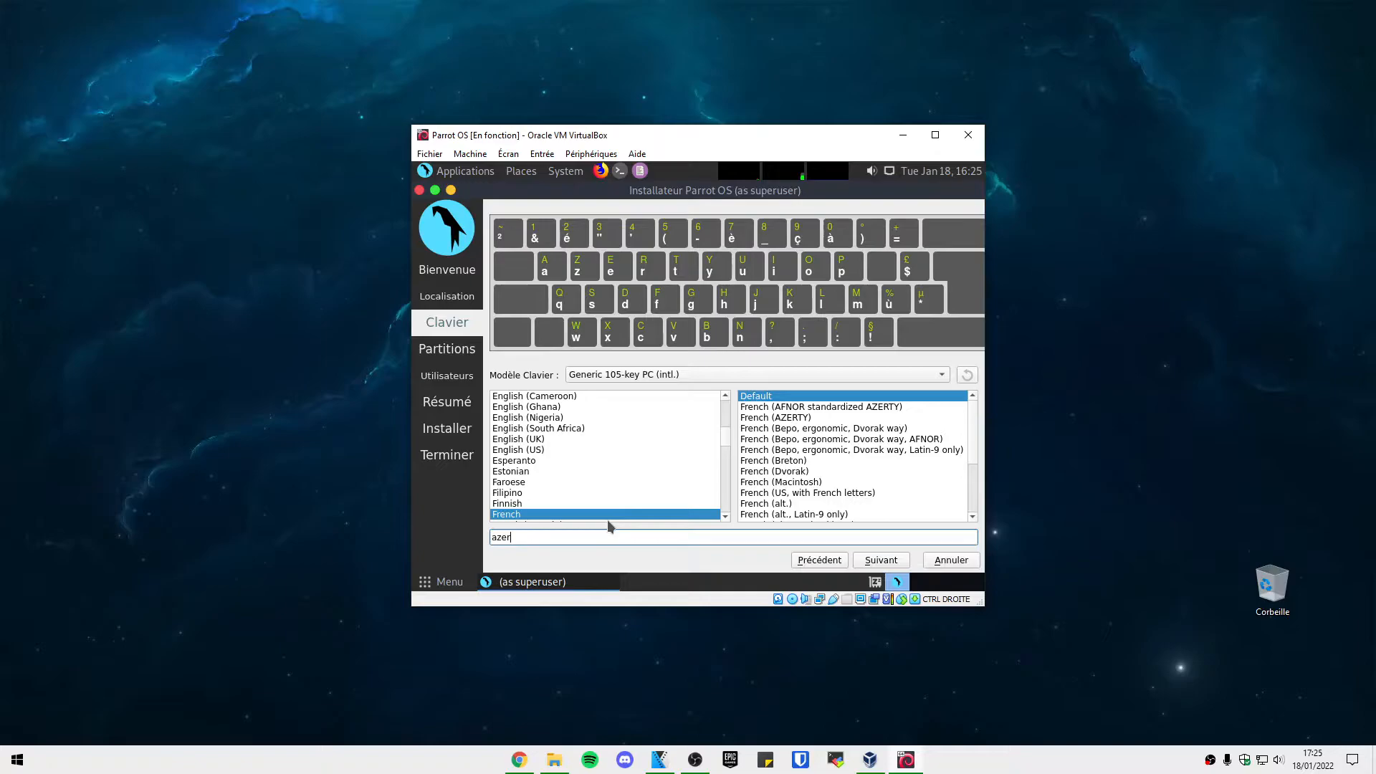
type("tyu,;:!ù*")
left_click(876, 566)
Choose Effacer le disque with Aucun Swap for the 20 GB VBOX HARDDISK.
left_click(521, 251)
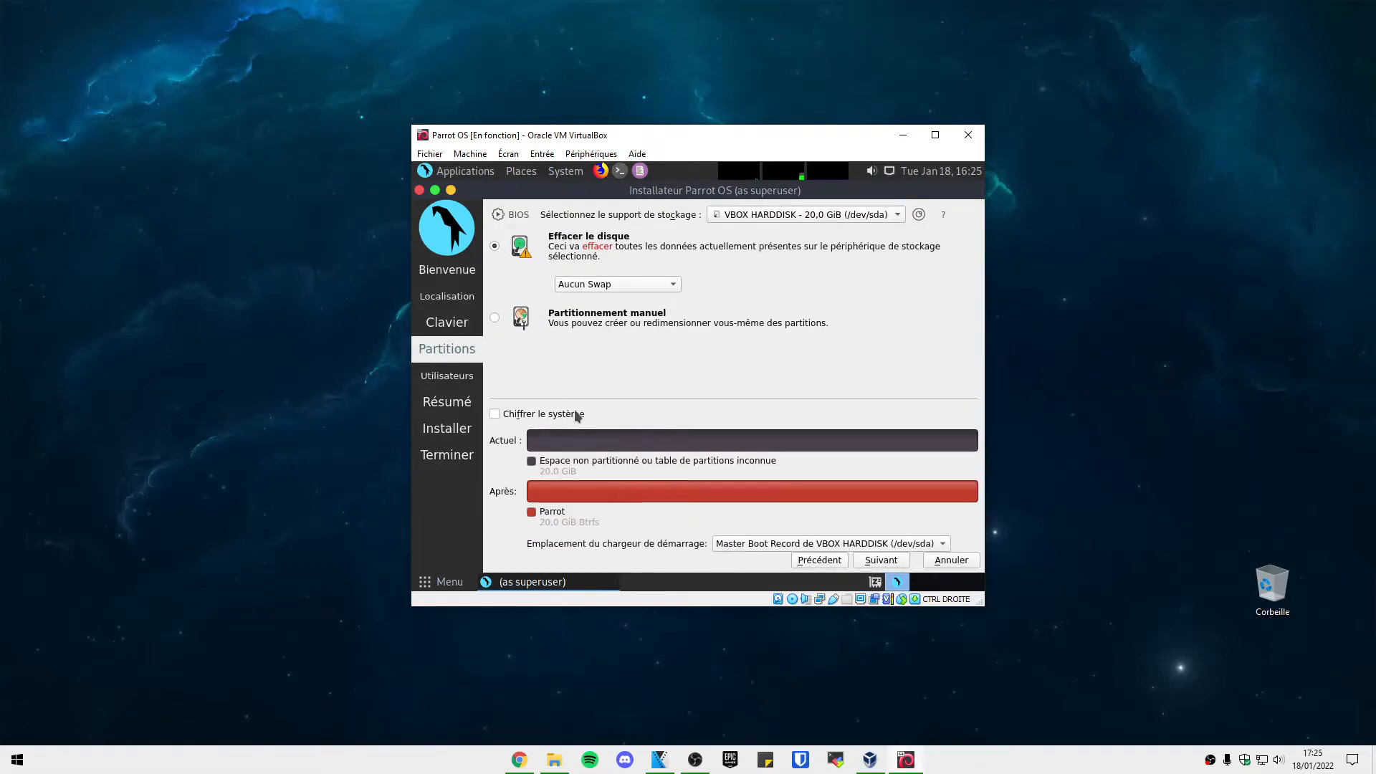
left_click(598, 285)
left_click(634, 286)
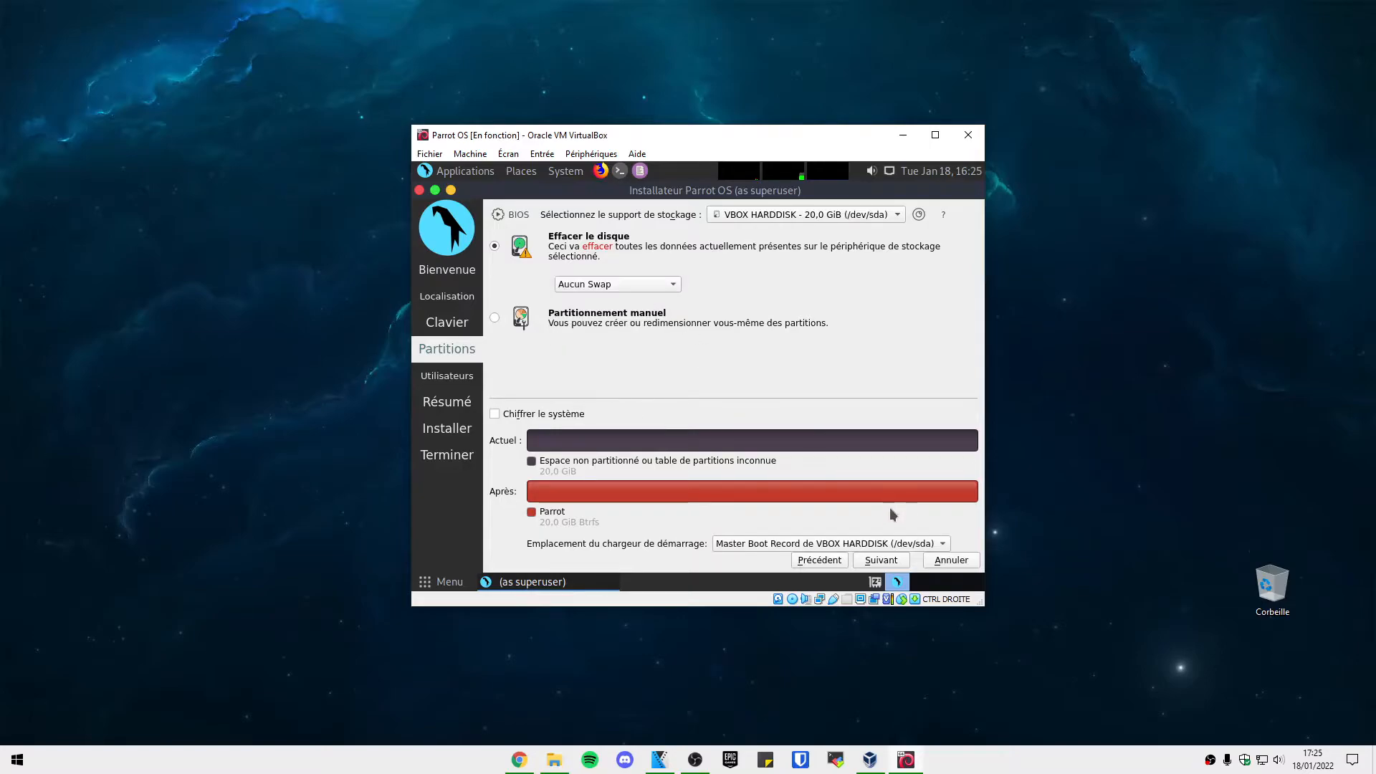
left_click(885, 565)
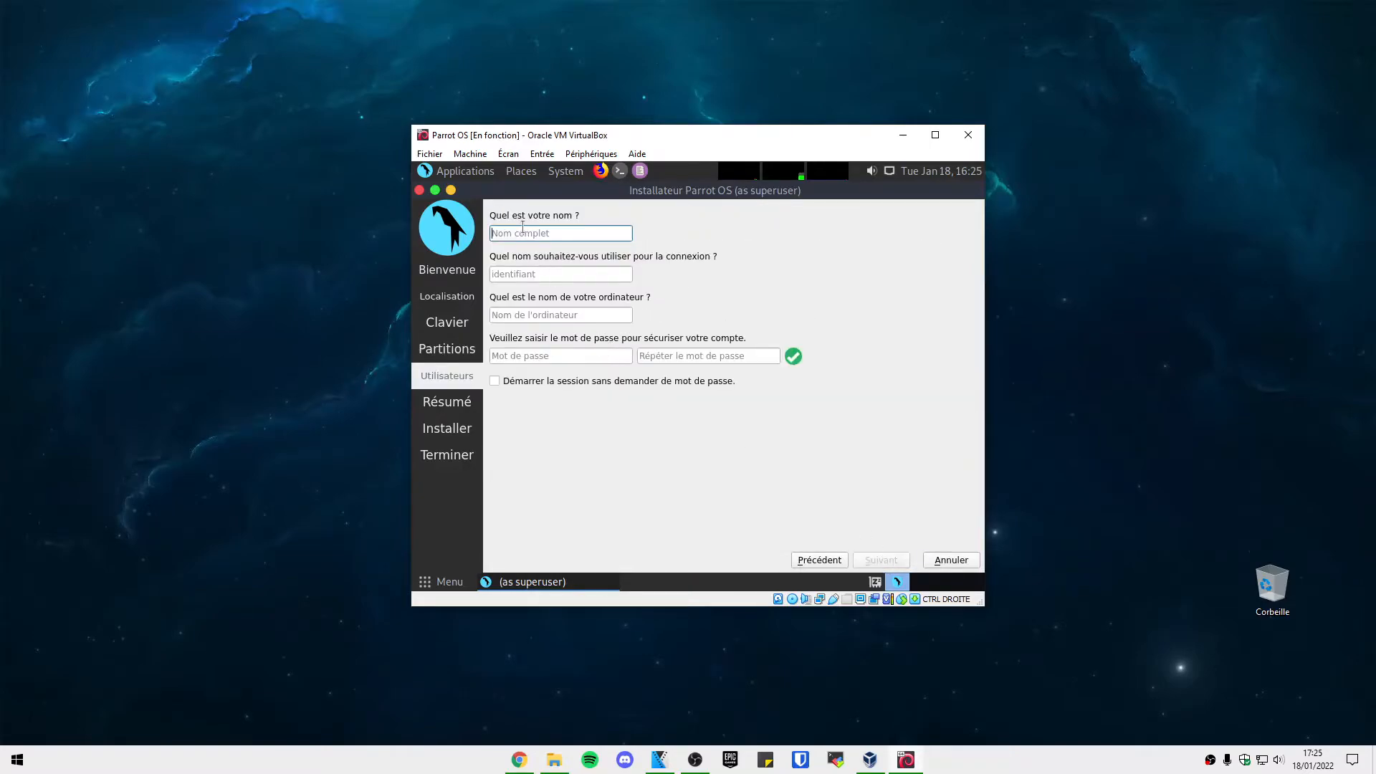
Enter the user's full name, correcting the typo in it.
type("Kyzario")
key("BackSpace")
key("BackSpace")
type("o")
Enter and confirm the account password, then continue to the Résumé summary.
left_click(591, 358)
left_click(653, 355)
left_click(605, 352)
left_click(656, 351)
left_click(618, 352)
left_click(654, 351)
left_click(618, 352)
left_click(680, 354)
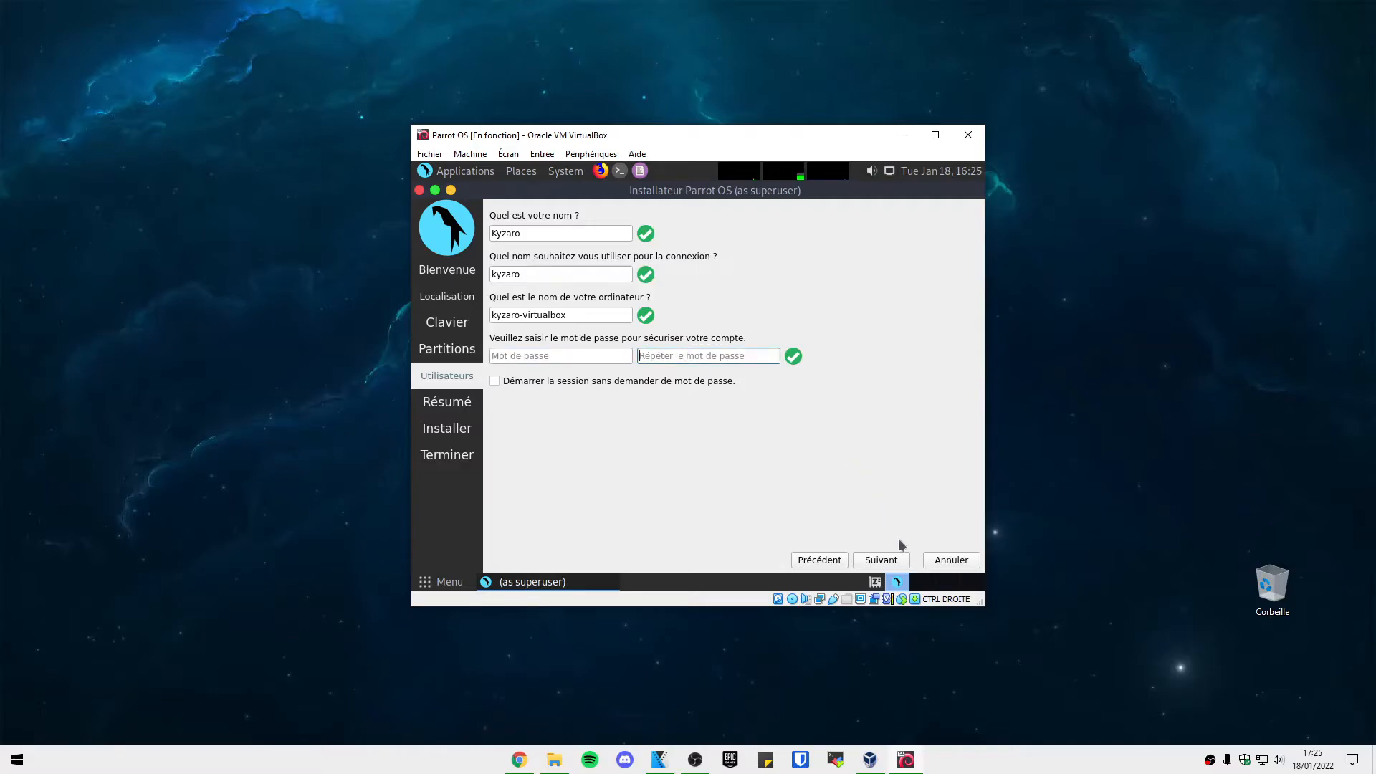
left_click(881, 559)
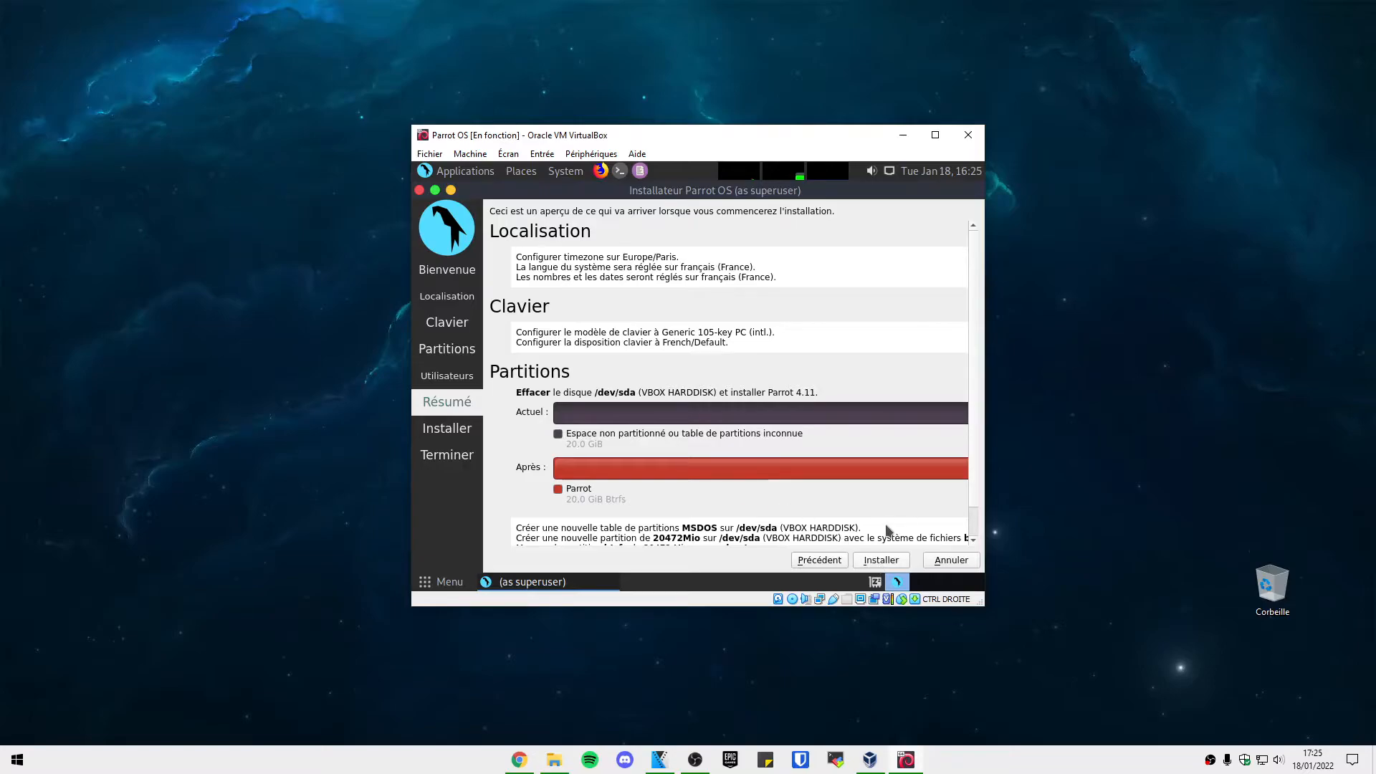
Review the Résumé page, then start the Parrot OS 4.11 installation with Installer maintenant.
scroll(976, 500, "down", 1)
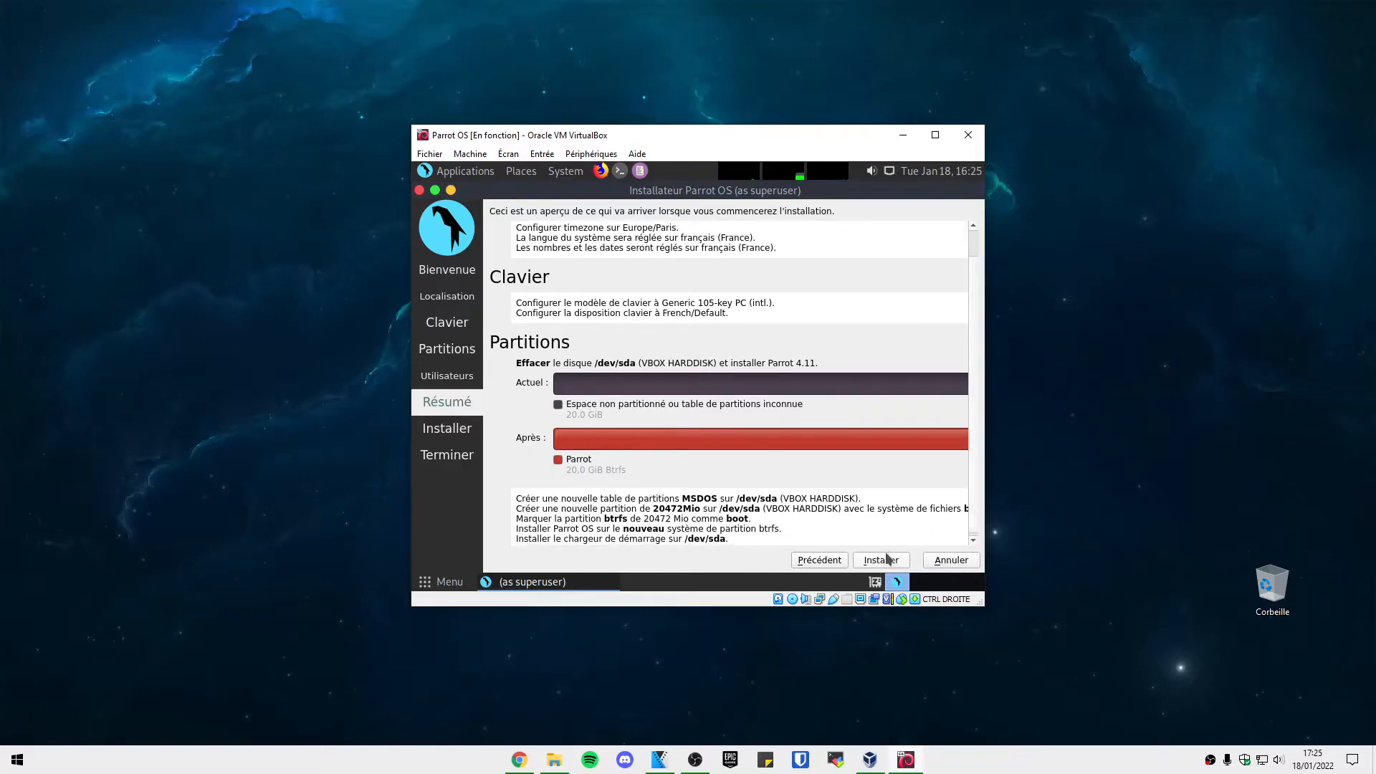
left_click(887, 561)
left_click(698, 391)
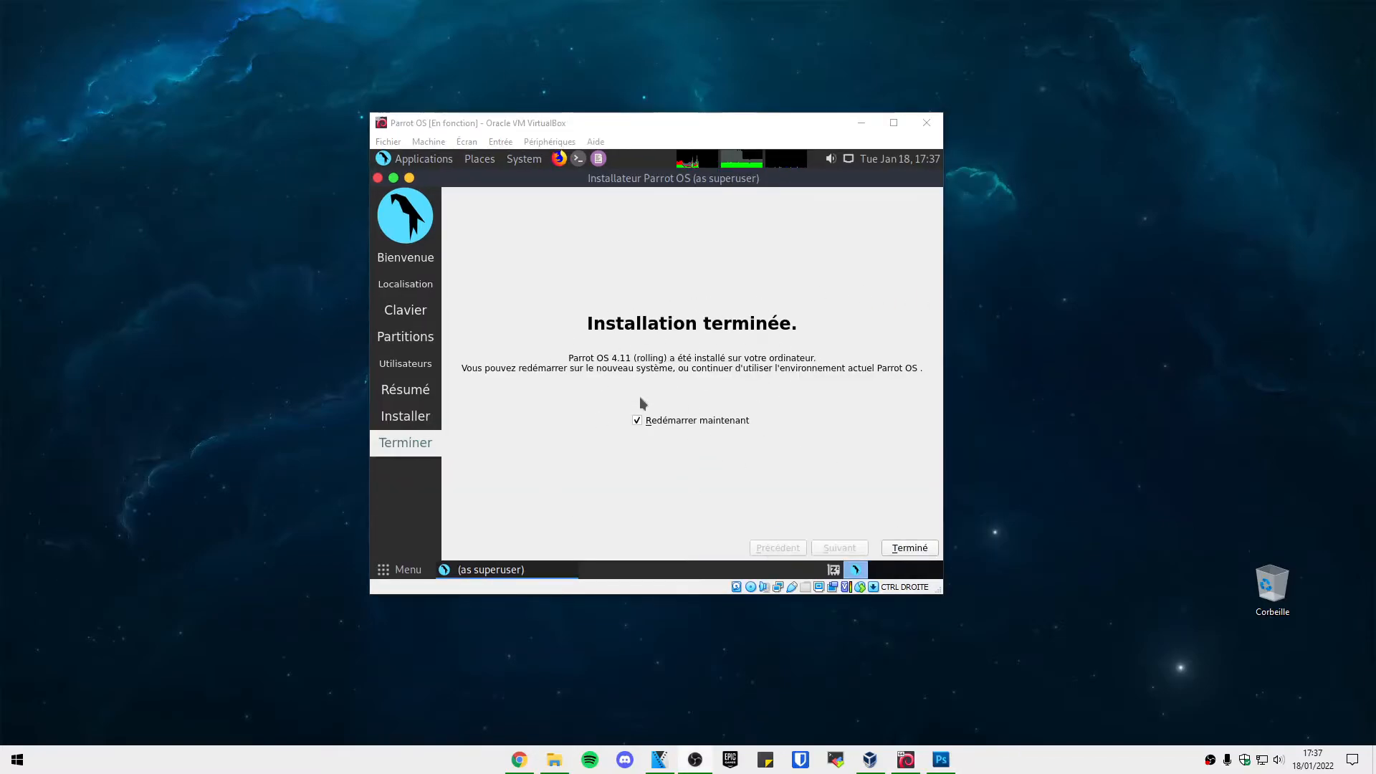
Finish the installer with Terminé and power off the VM via Éteindre la machine.
left_click(910, 548)
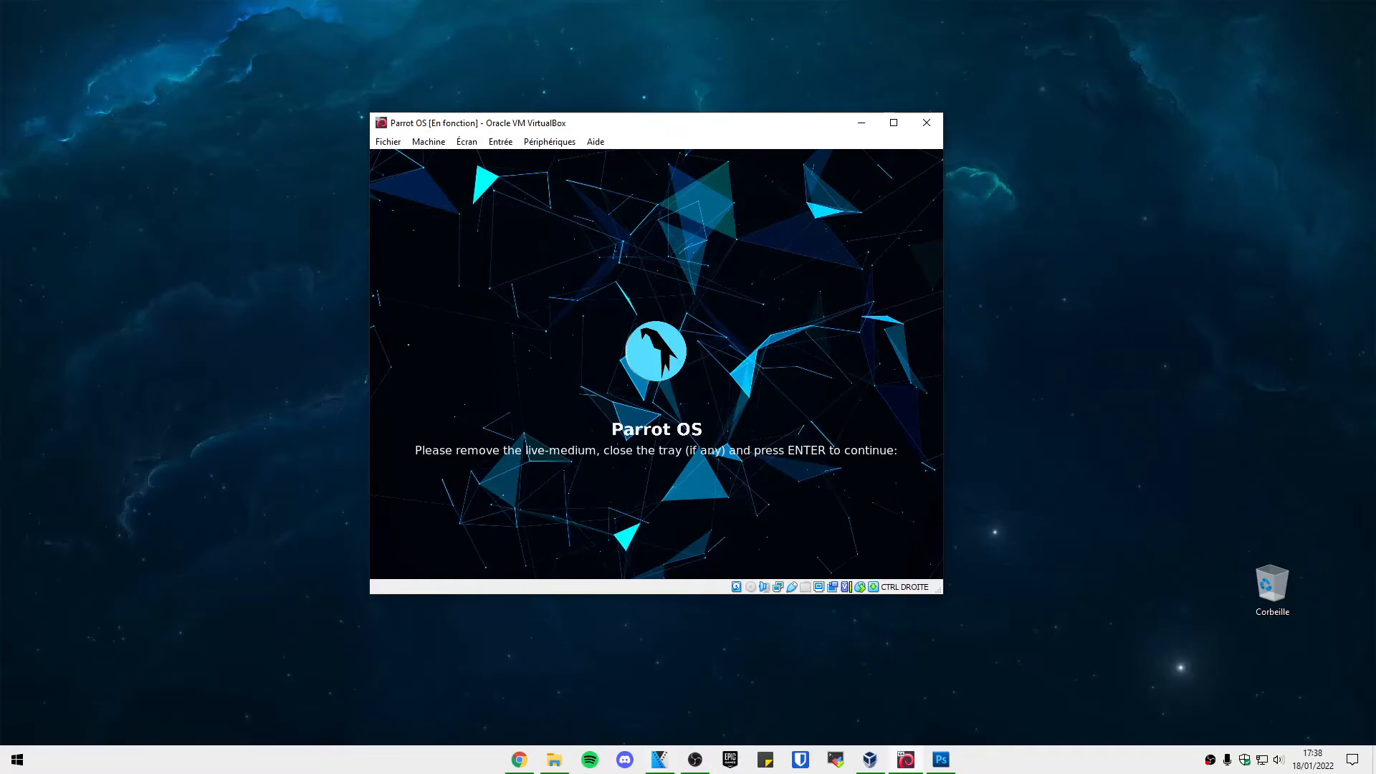
left_click(870, 759)
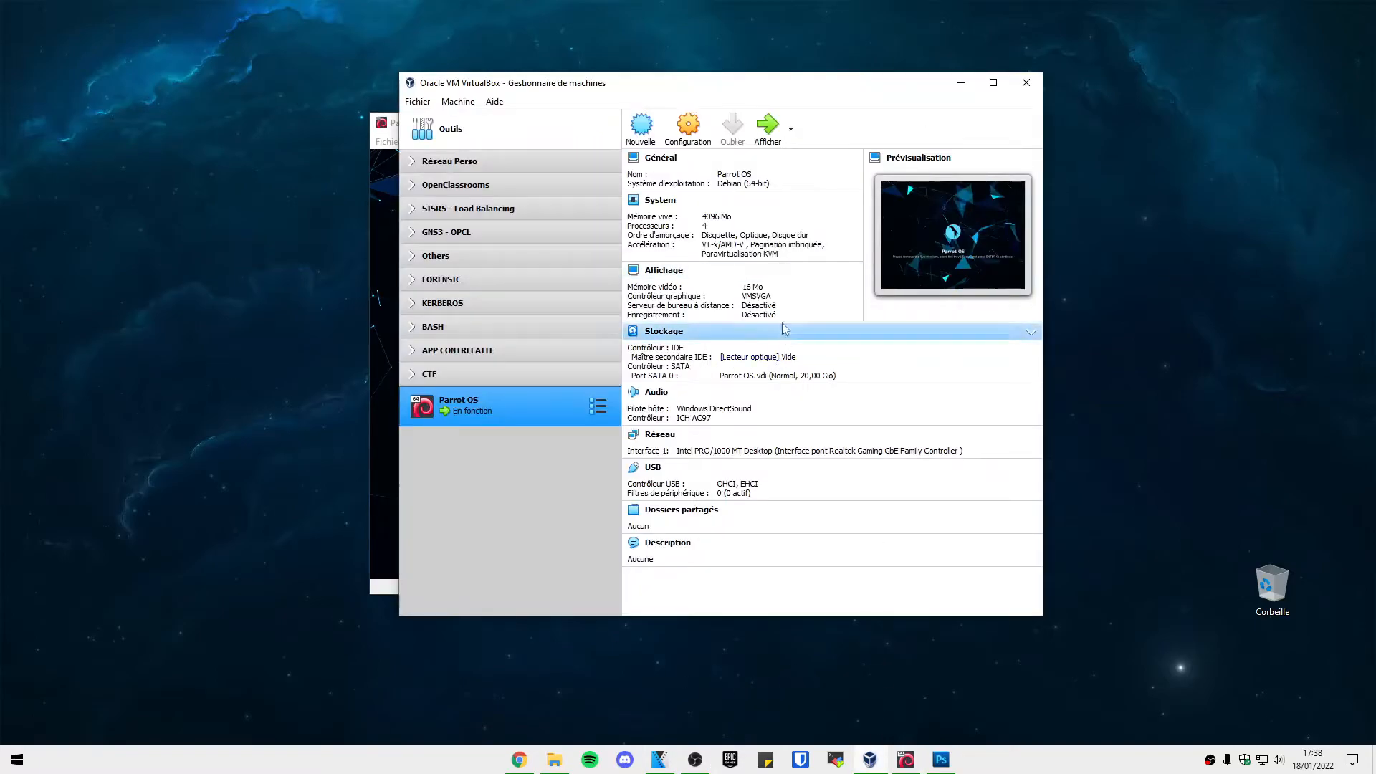
left_click(961, 83)
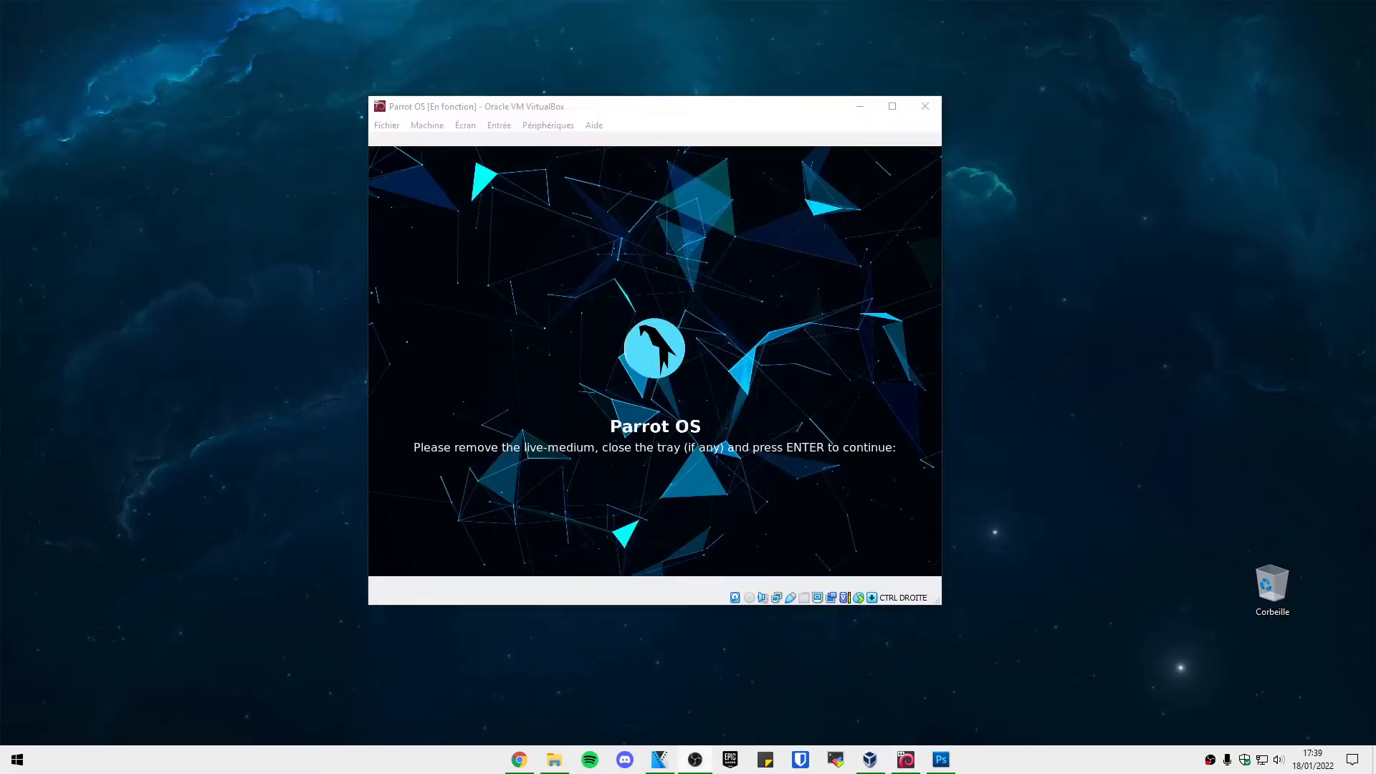
left_click(926, 106)
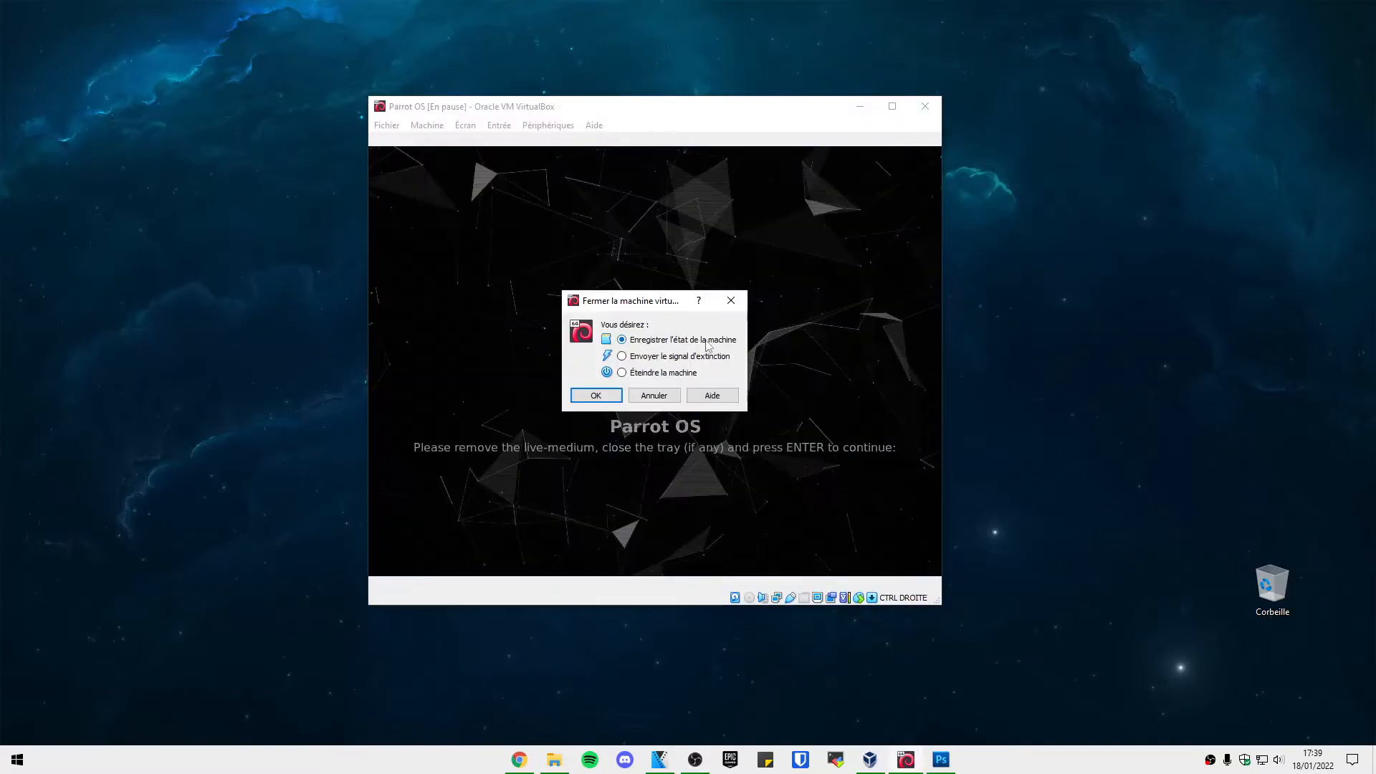
left_click(621, 373)
left_click(616, 398)
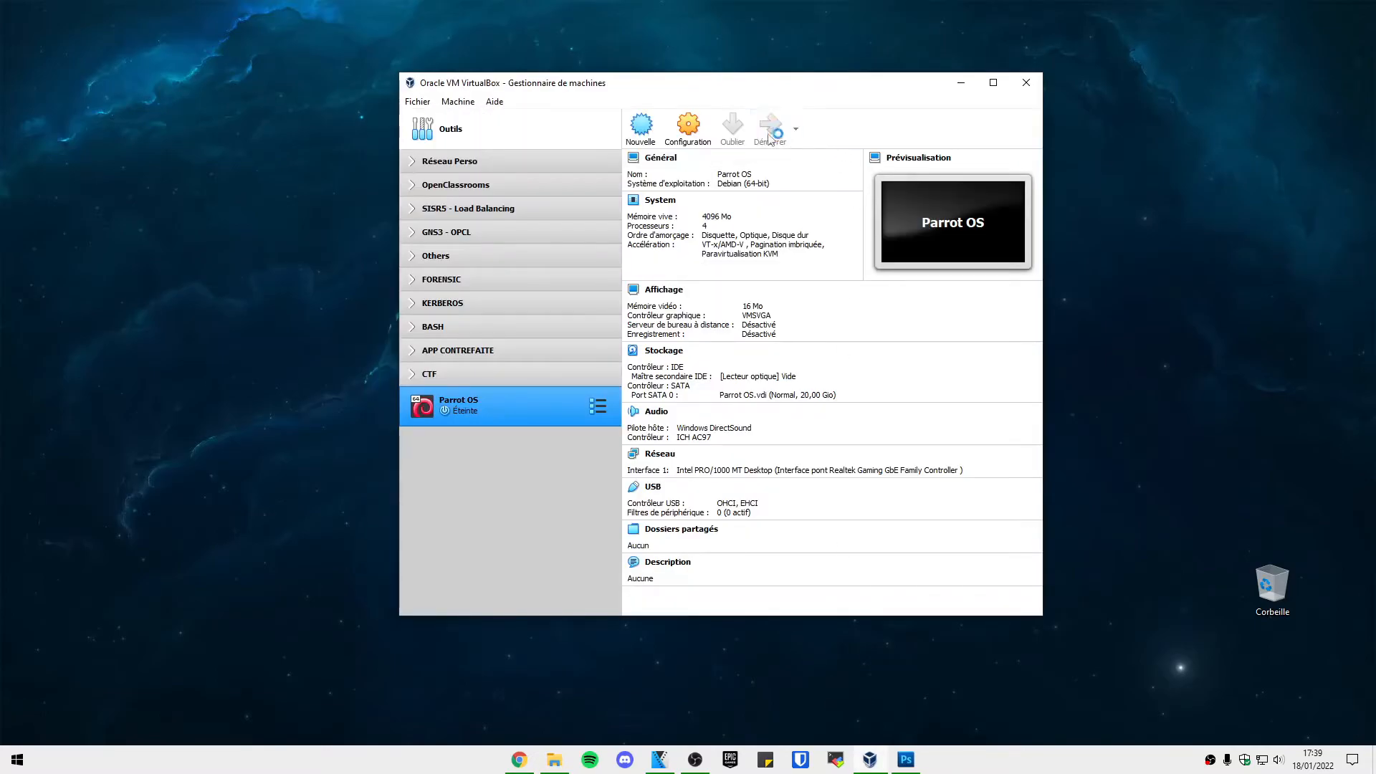
Hide the VirtualBox Manager and reposition the VM window as Parrot boots.
left_click(962, 82)
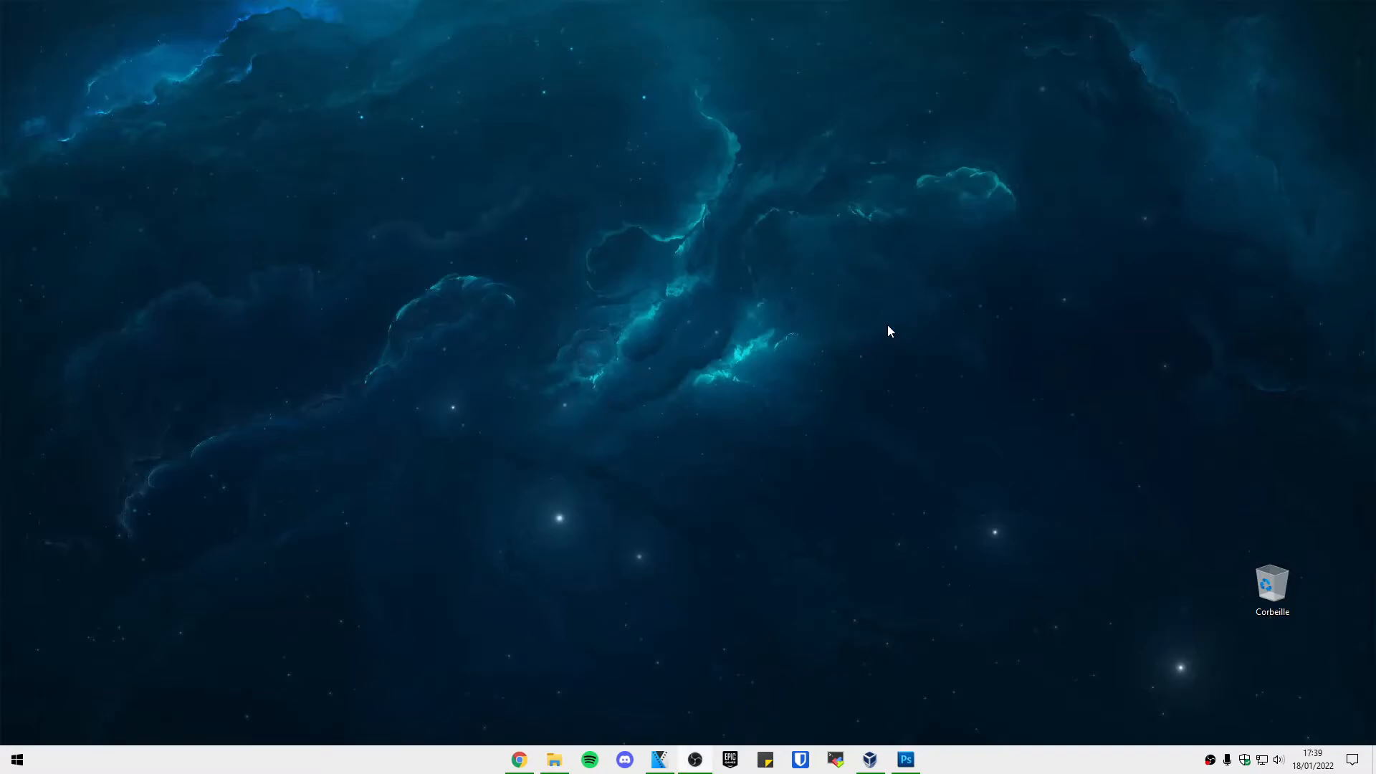
left_click_drag(645, 114, 718, 147)
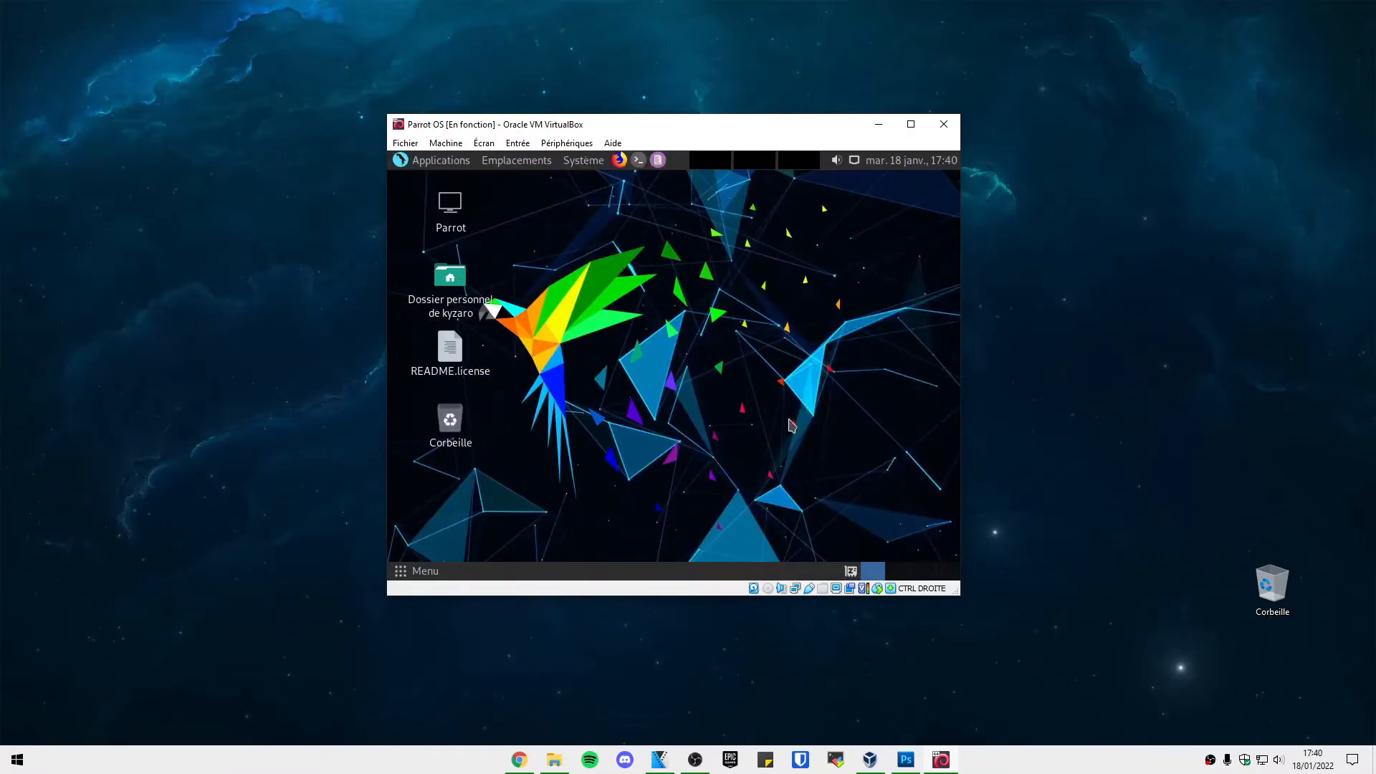
left_click_drag(742, 134, 708, 141)
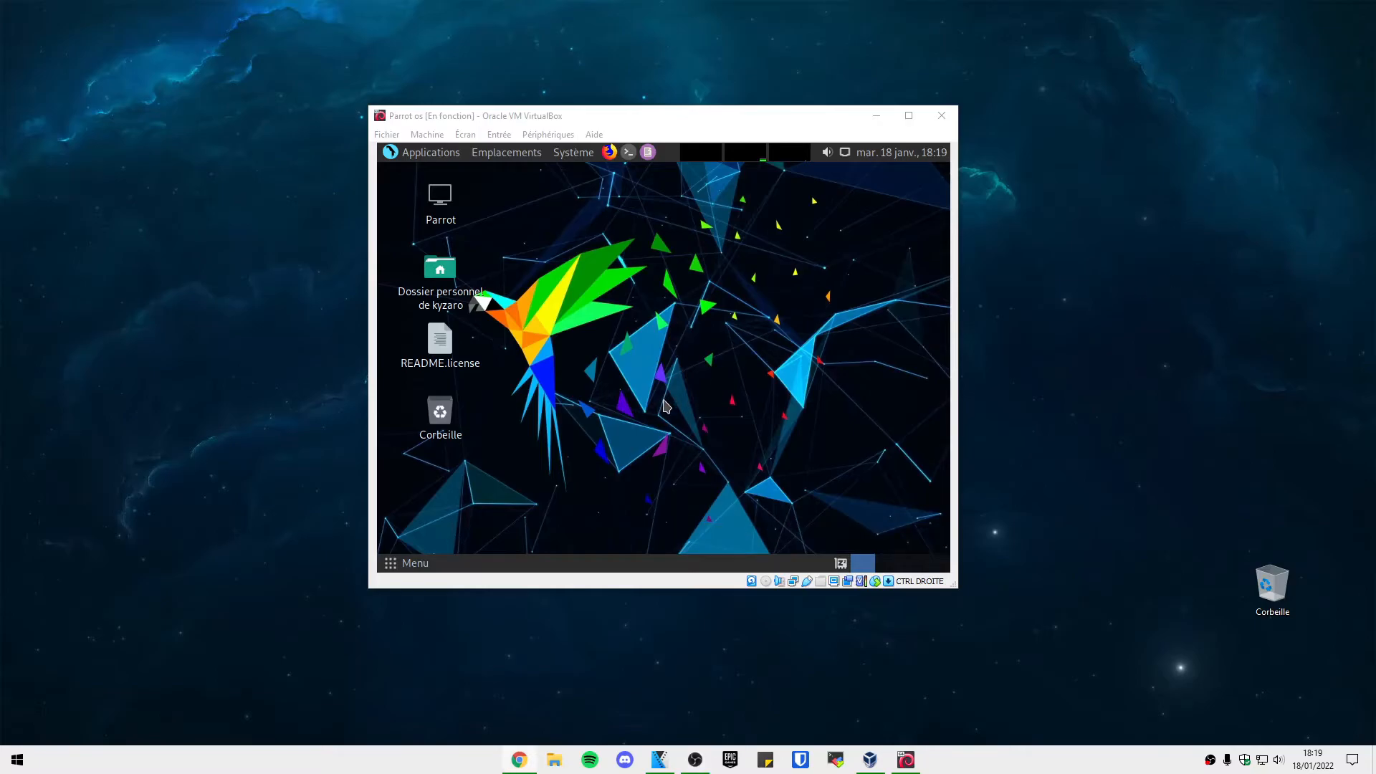
Open a terminal in Parrot and run 'apt update && apt upgrade -o'.
left_click(628, 152)
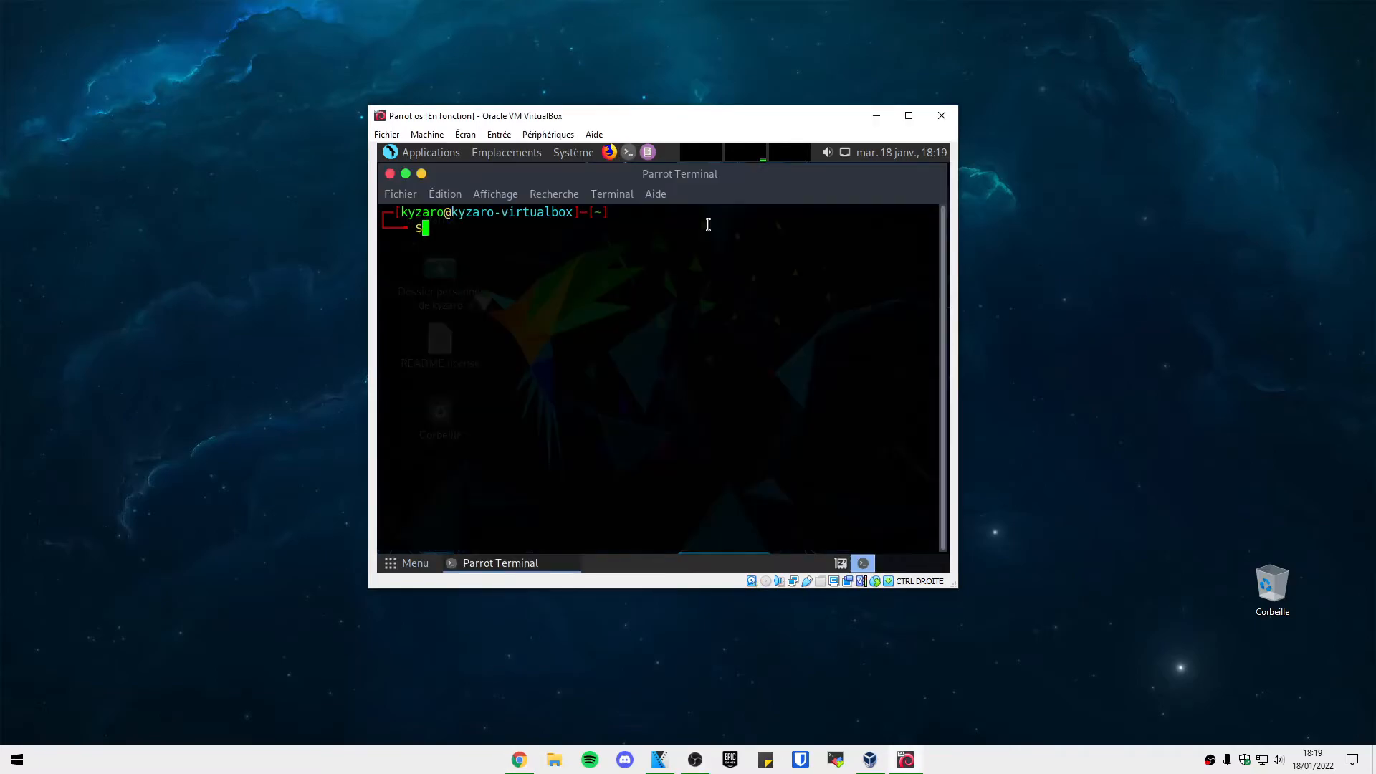
type("apt update && apt")
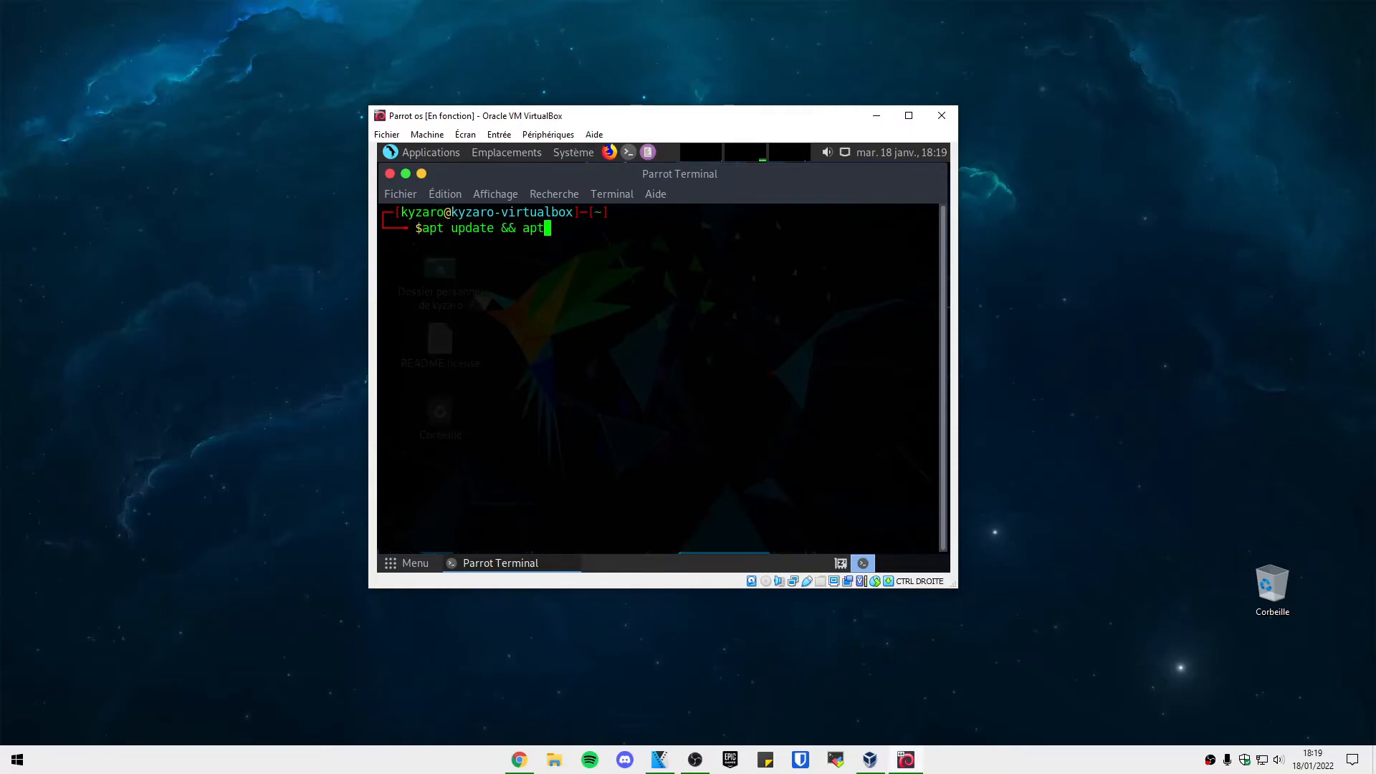
type(" upgrade -o")
key("Return")
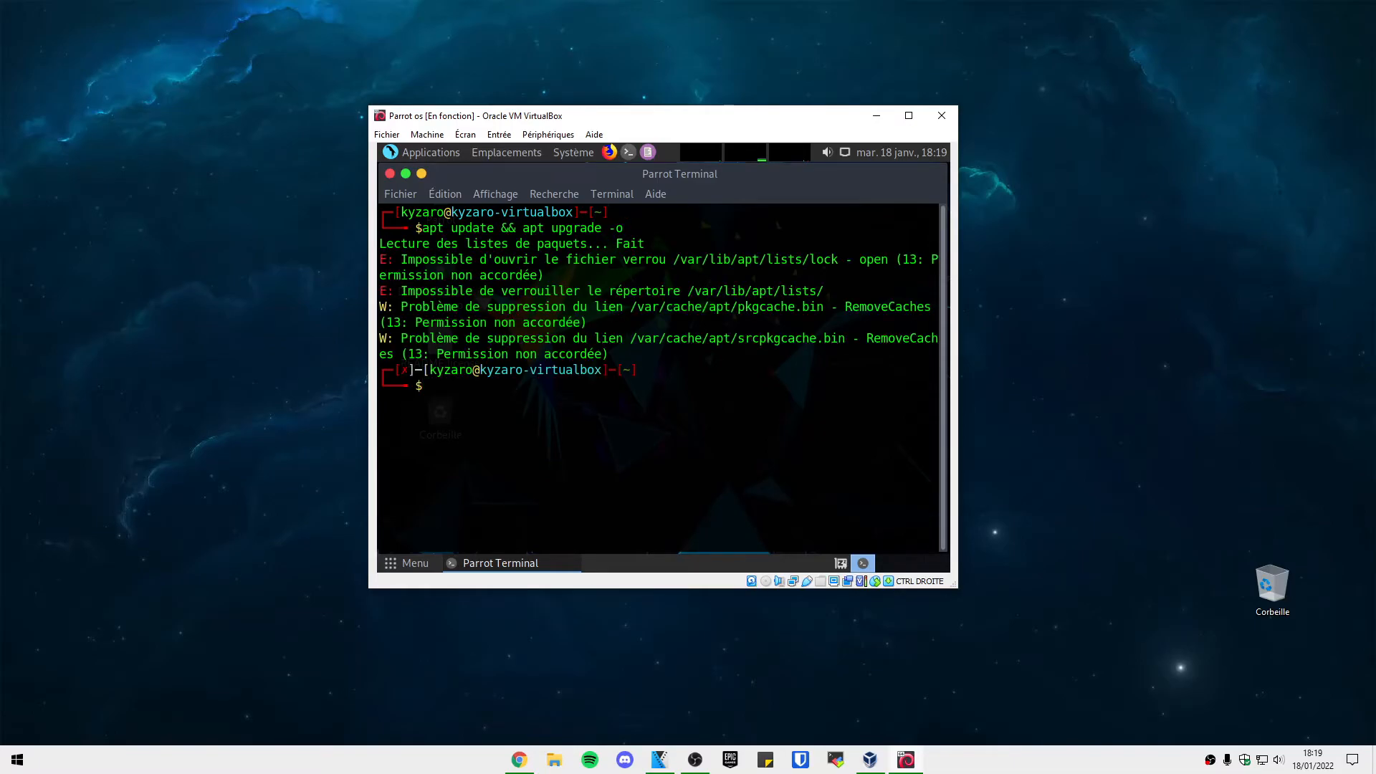
Become root with sudo su and set a new root password with passwd.
type("sudo su")
key("Return")
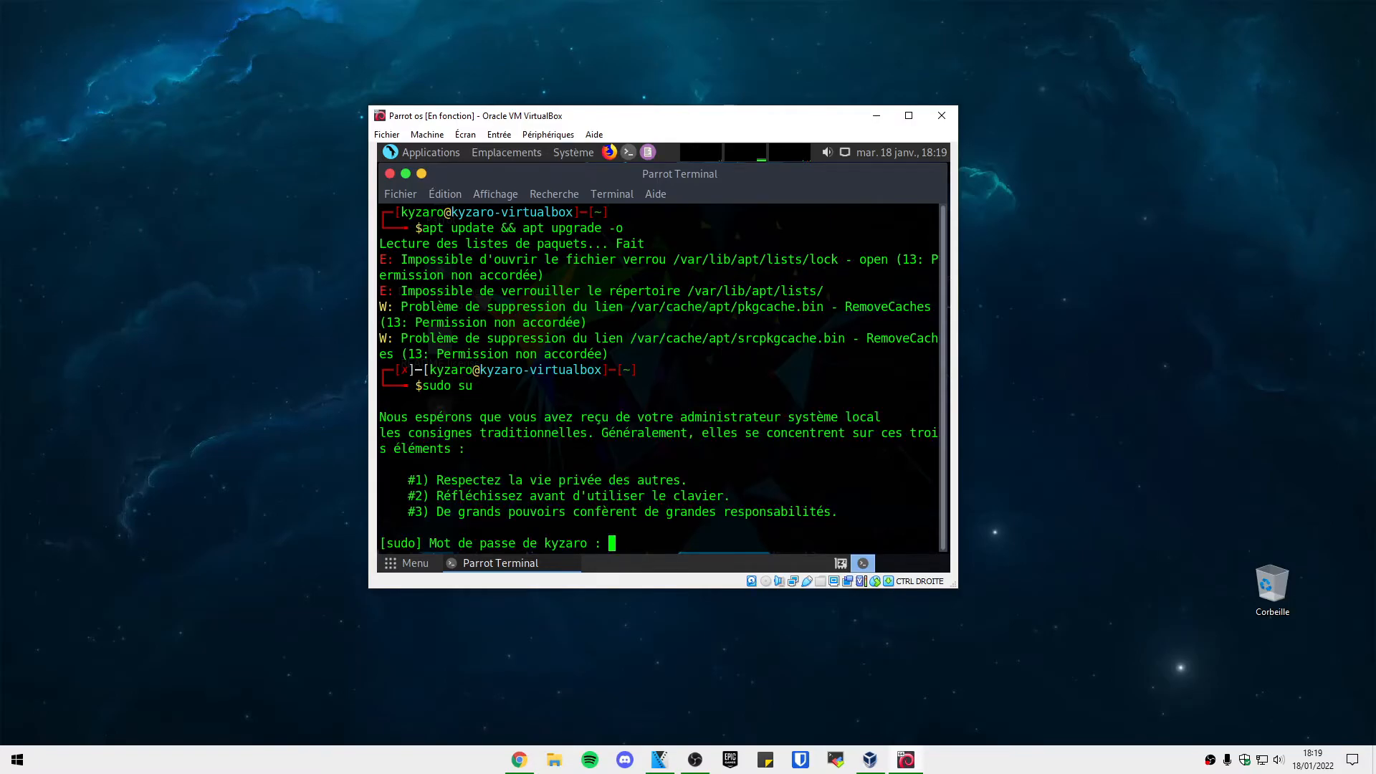
key("Return")
type("passwd")
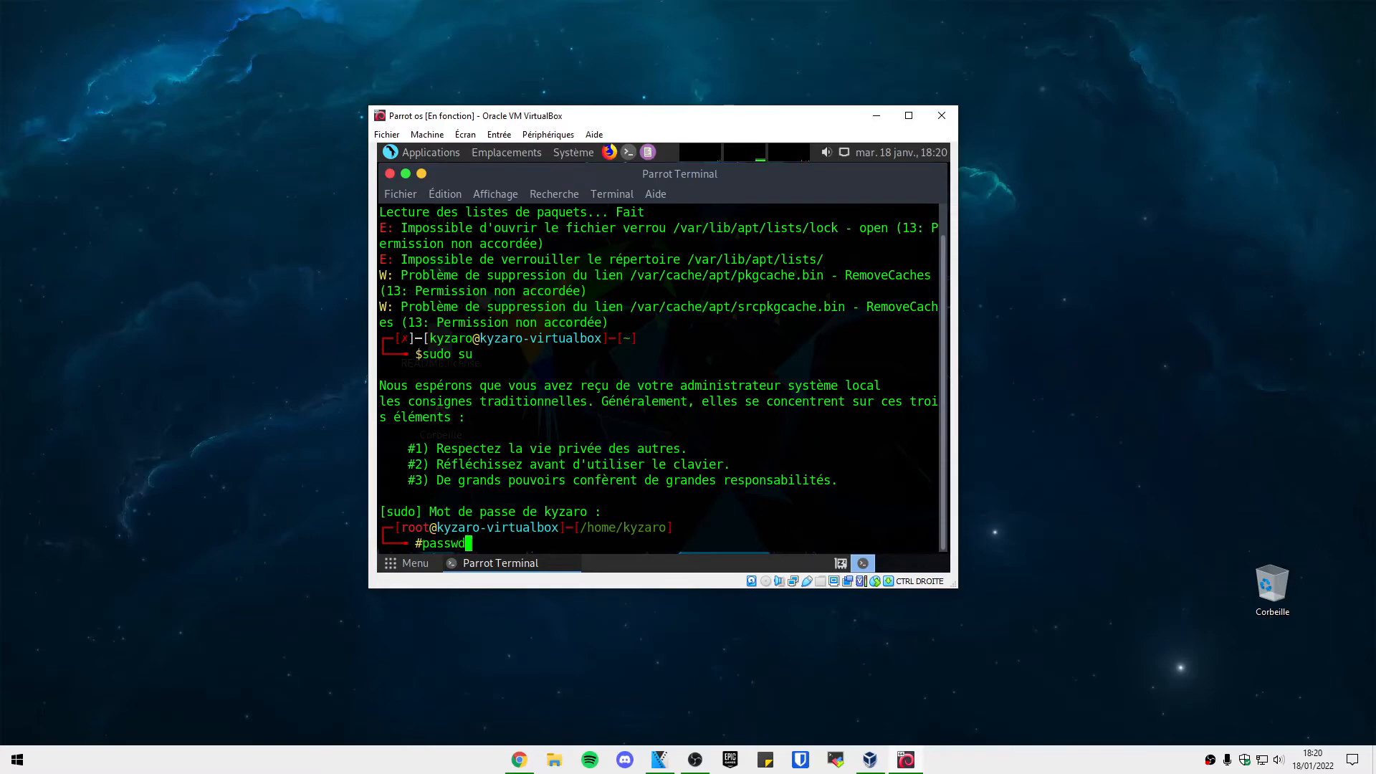
key("Return")
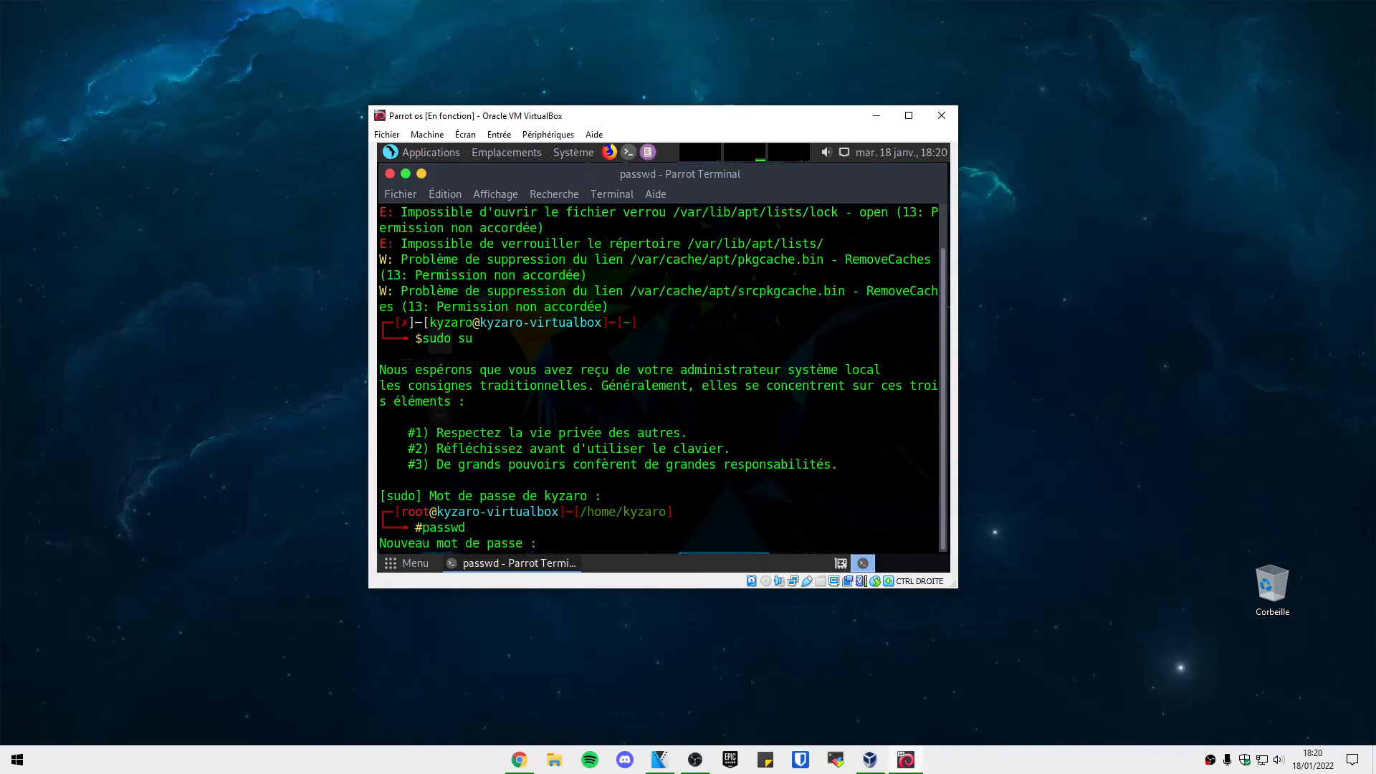
key("Return")
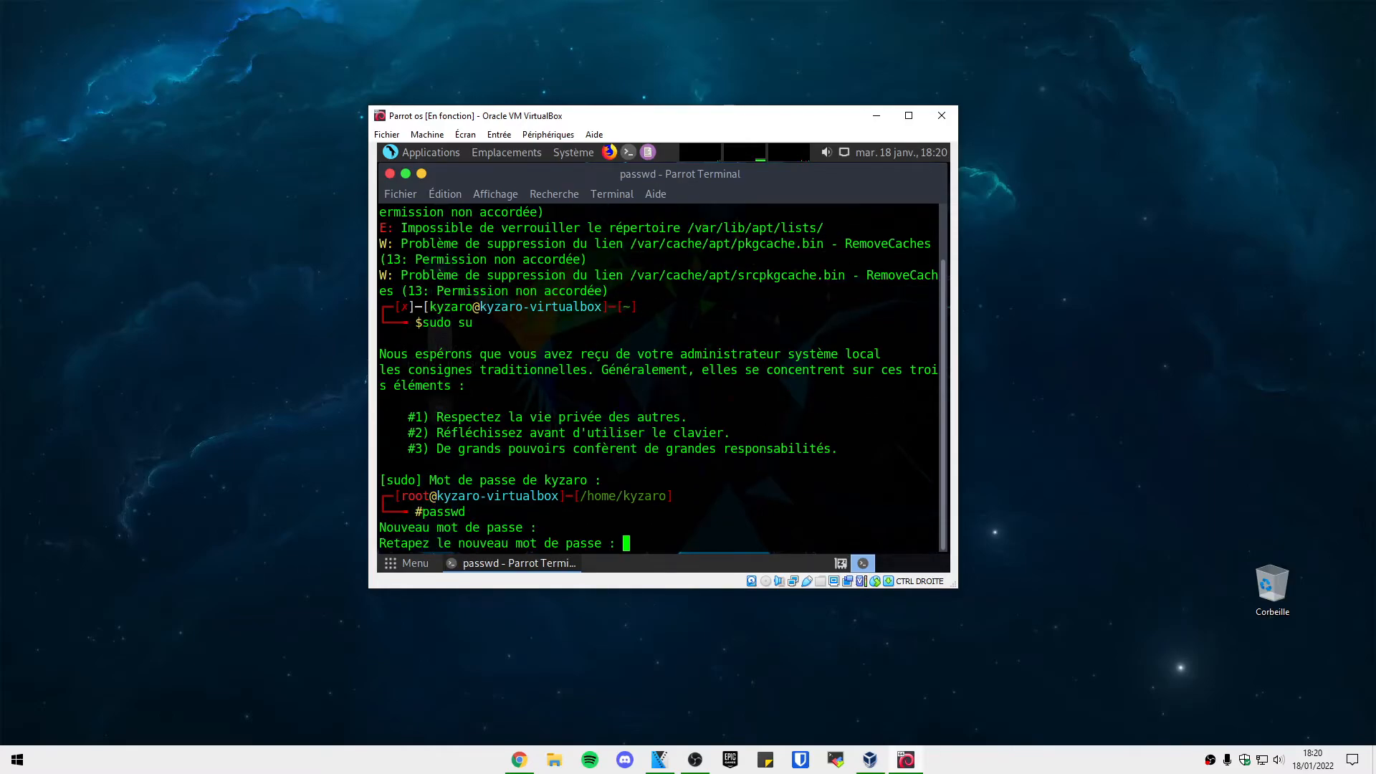
key("Return")
Clear the terminal screen with clear, discarding a recalled history command.
type("clke")
key("BackSpace")
key("BackSpace")
type("ear")
key("Return")
key("Up")
key("Up")
key("BackSpace")
key("BackSpace")
key("BackSpace")
key("BackSpace")
key("BackSpace")
key("BackSpace")
Run 'apt update && apt upgrade -o' and answer o to install the 89 upgrades.
type("apt u")
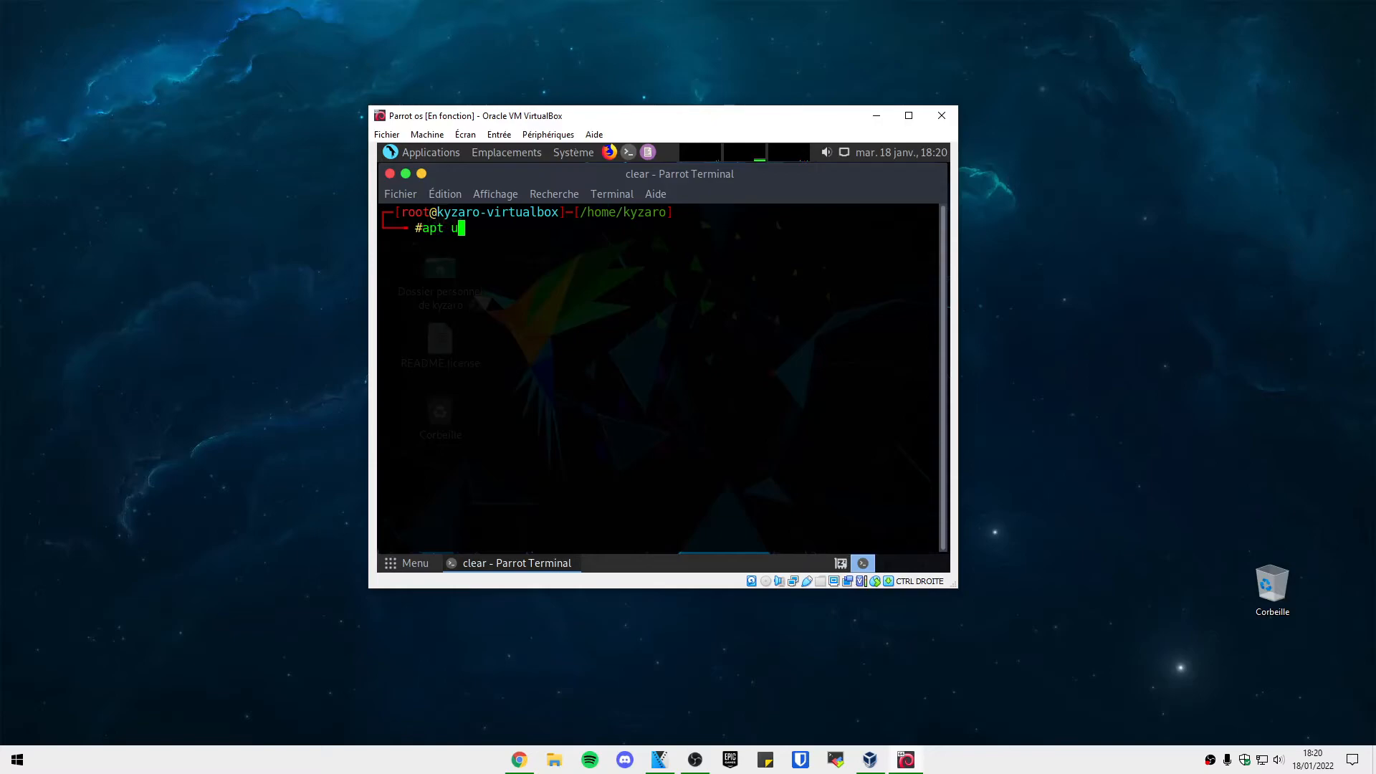
type("pdate && apt upgrade -o")
key("Return")
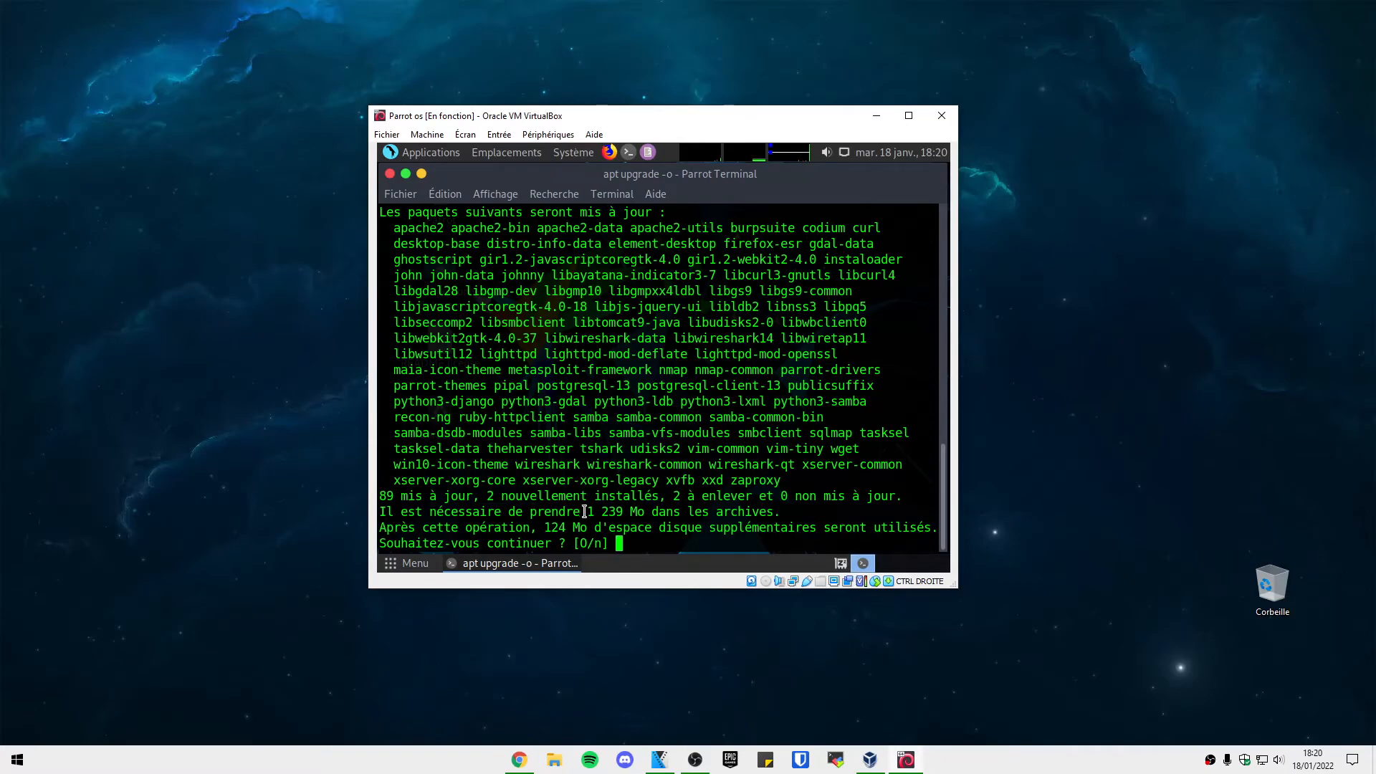
type("o")
key("Return")
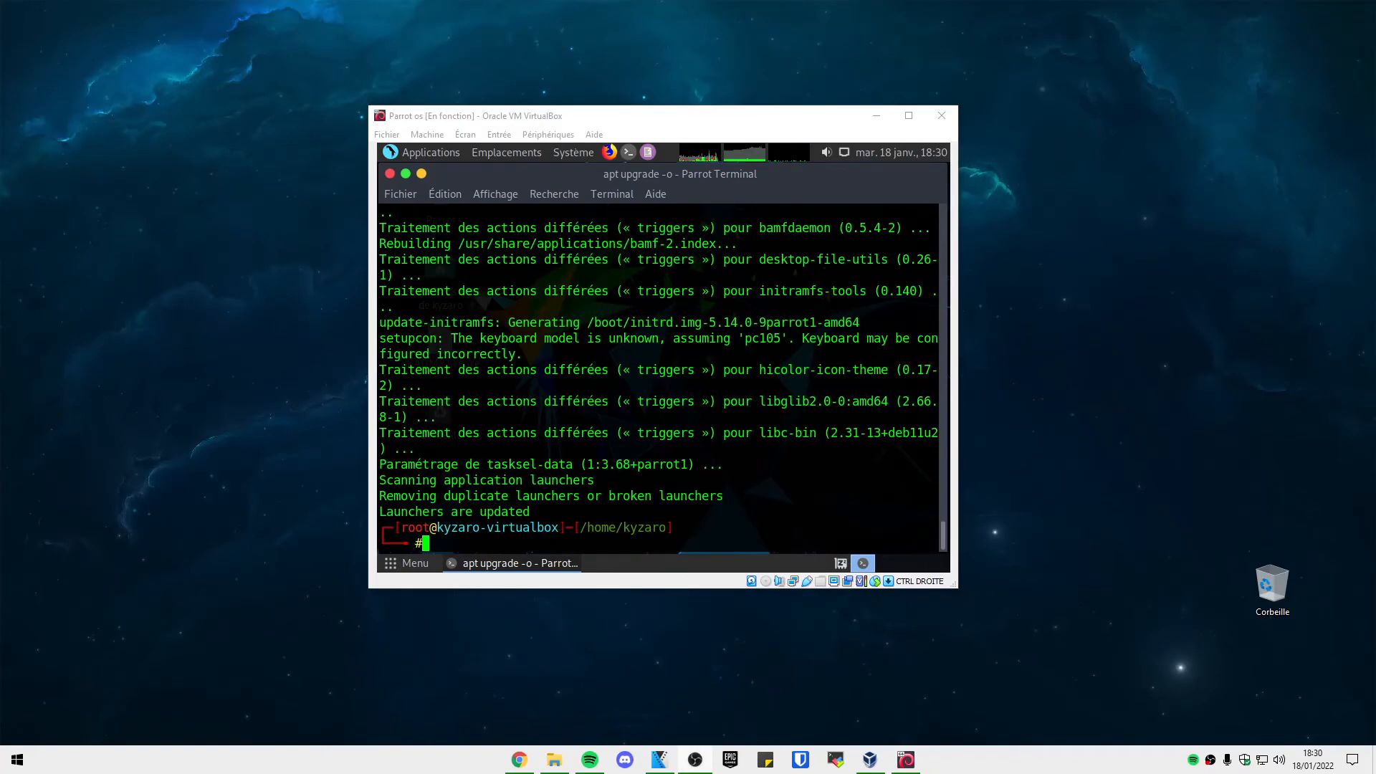
left_click(696, 436)
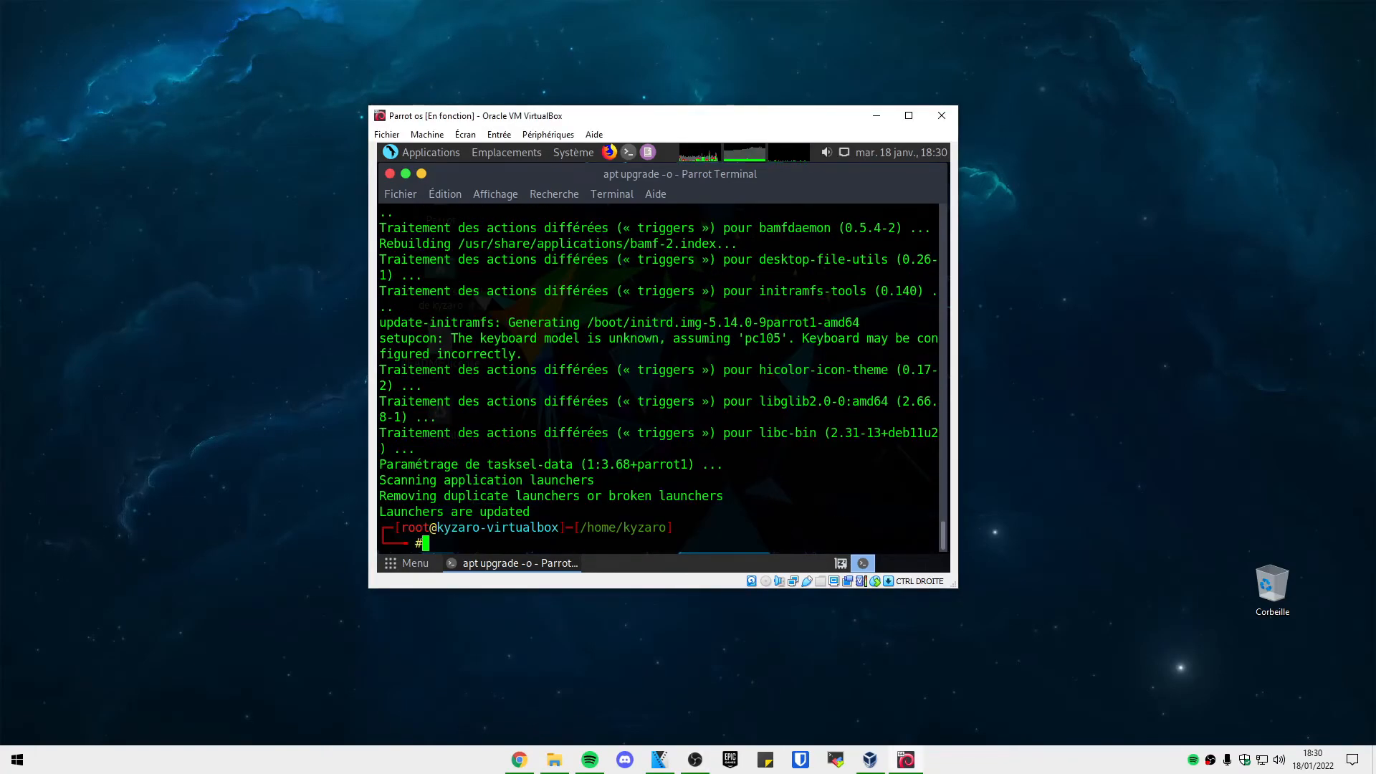
Browse the Périphériques menu without changes and open the terminal's context menu.
mouse_move(722, 117)
left_mouse_down()
mouse_move(707, 102)
mouse_move(691, 124)
mouse_move(725, 108)
left_mouse_up()
left_click(570, 125)
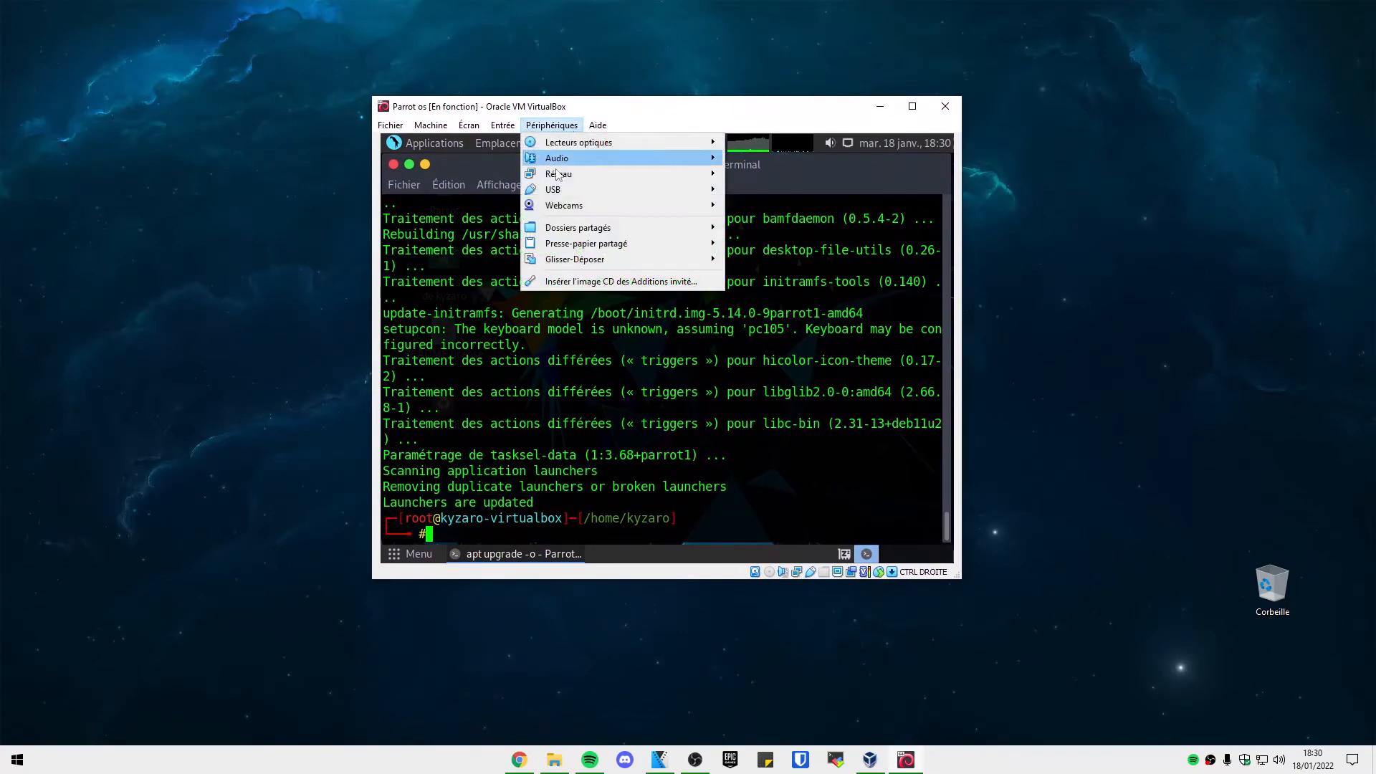
mouse_move(688, 244)
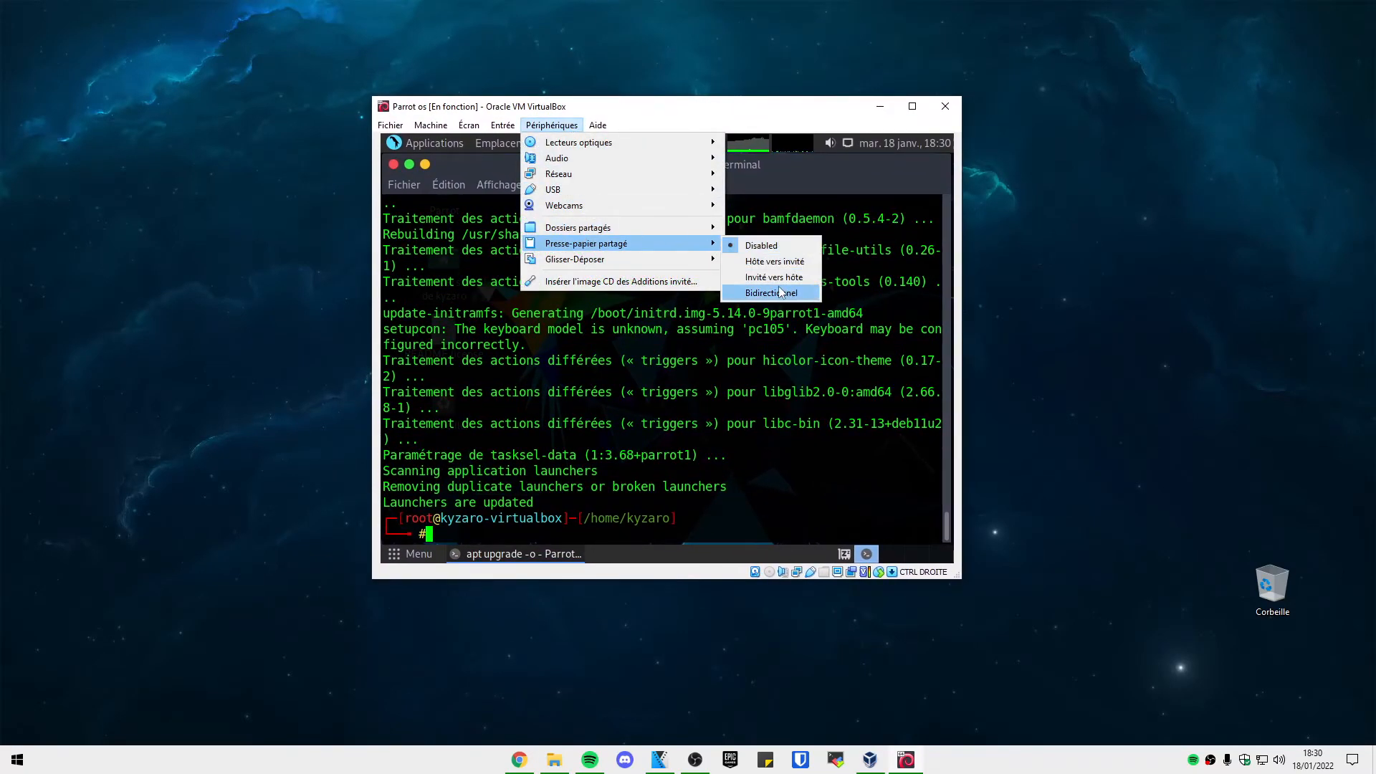
mouse_move(624, 261)
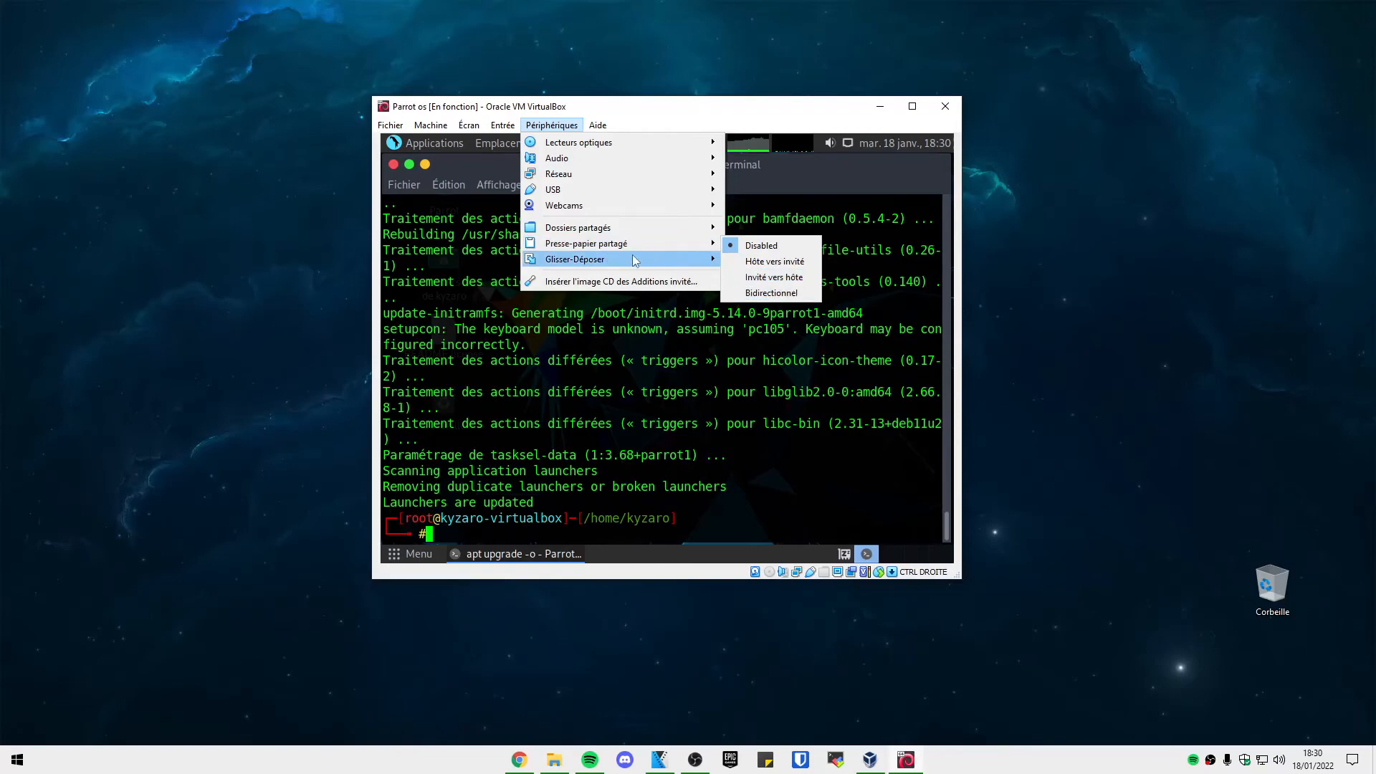
left_click_drag(101, 288, 152, 356)
left_click_drag(135, 271, 199, 346)
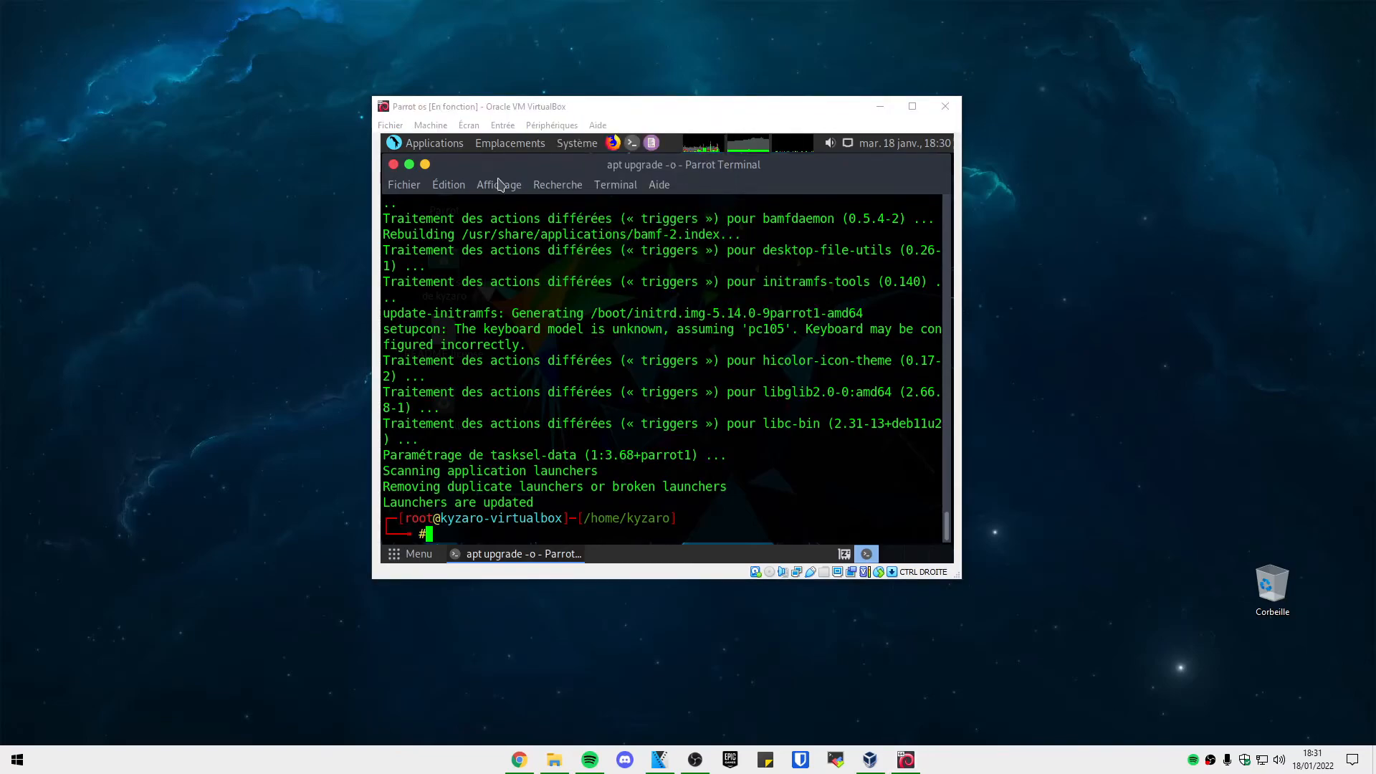
right_click(535, 358)
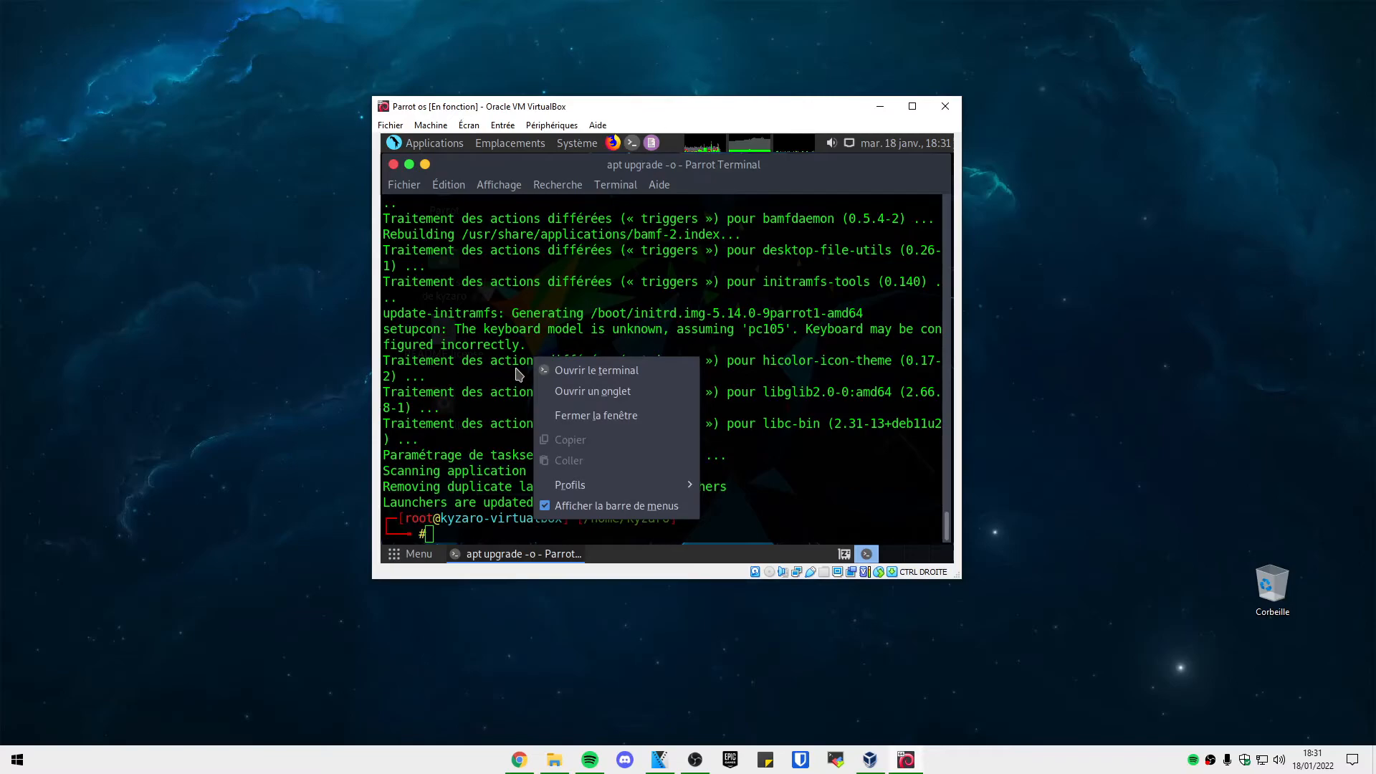
Set Presse-papier partagé and Glisser-Déposer both to Bidirectionnel.
left_click(551, 125)
mouse_move(621, 243)
left_click(774, 293)
left_click(551, 125)
left_click(771, 308)
left_click(646, 324)
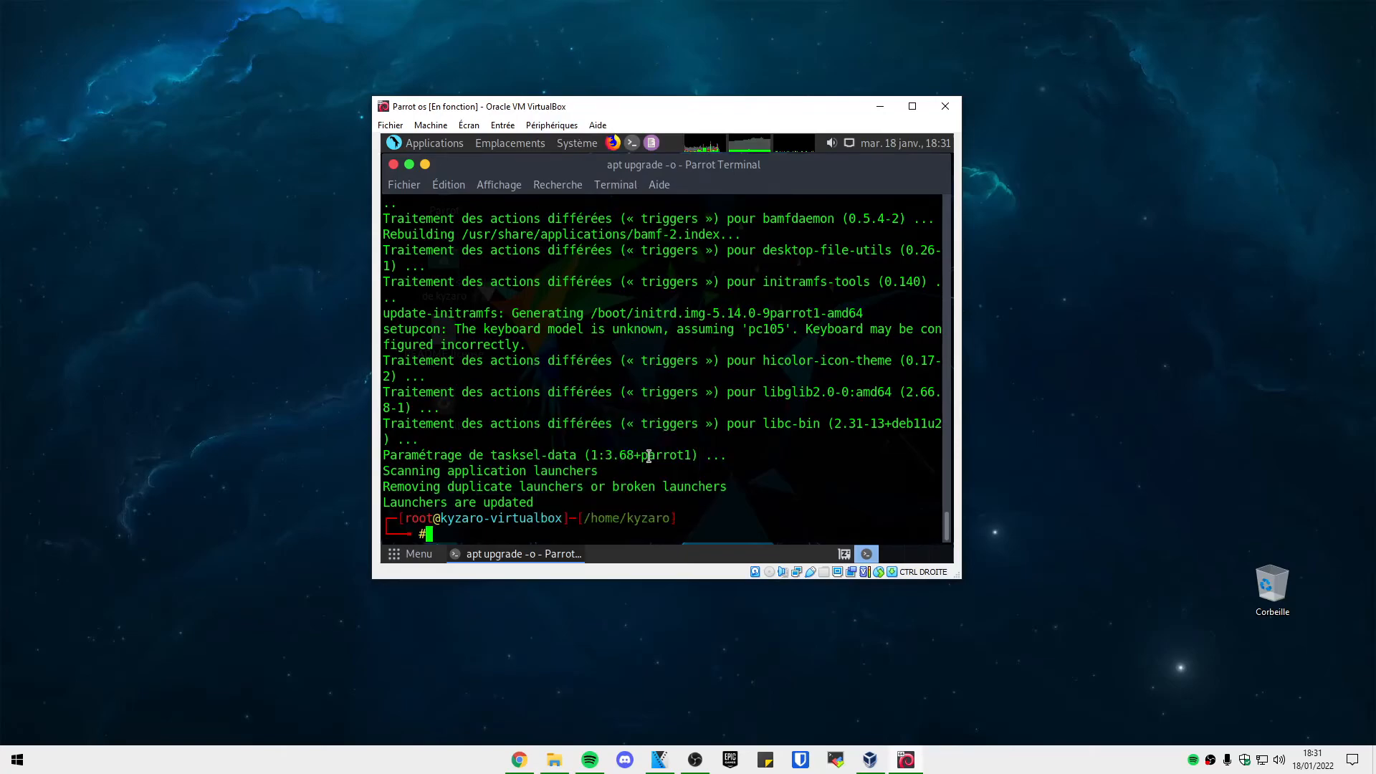
Enlarge the VM window and install virtualbox-guest-utils with apt.
left_click_drag(688, 106, 620, 81)
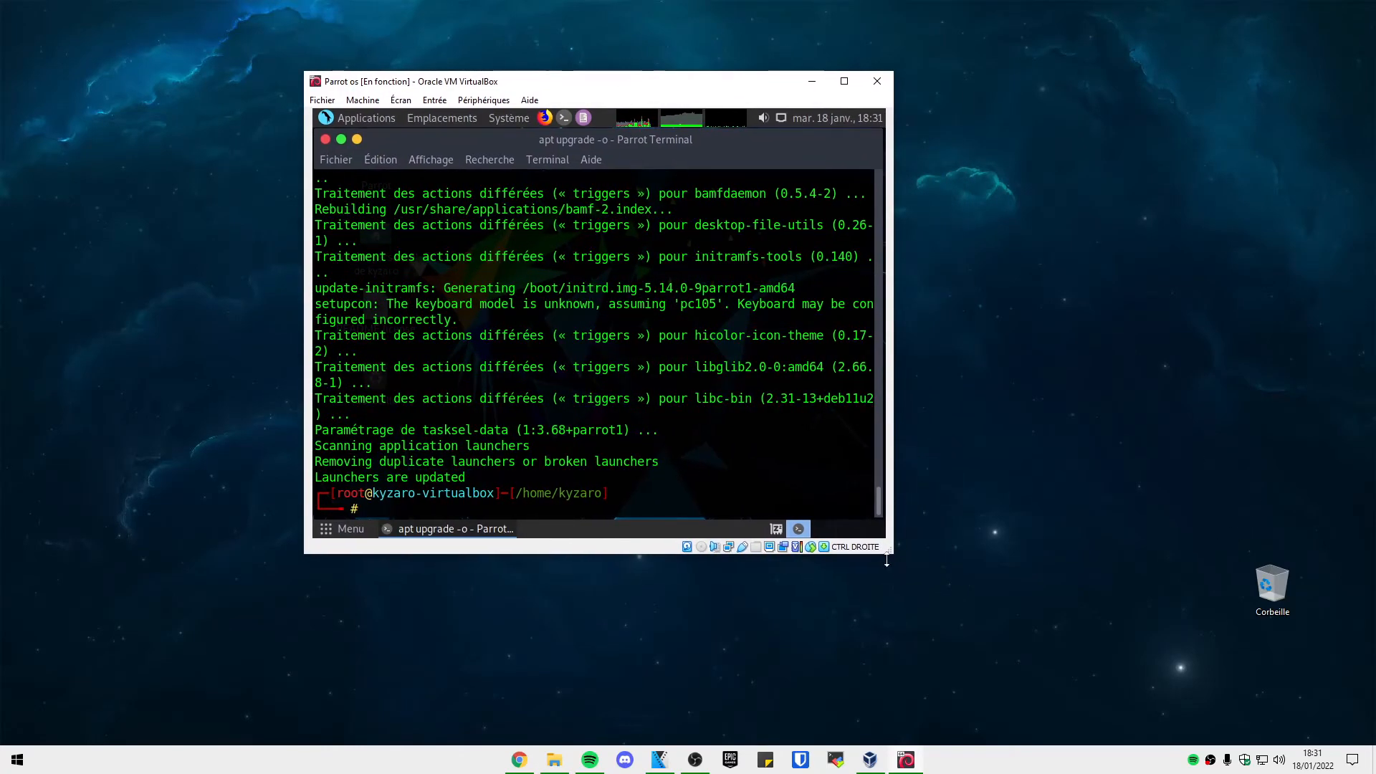
left_click_drag(887, 559, 1108, 665)
mouse_move(710, 81)
left_mouse_down()
mouse_move(621, 22)
mouse_move(614, 62)
mouse_move(686, 83)
mouse_move(724, 63)
mouse_move(708, 54)
left_mouse_up()
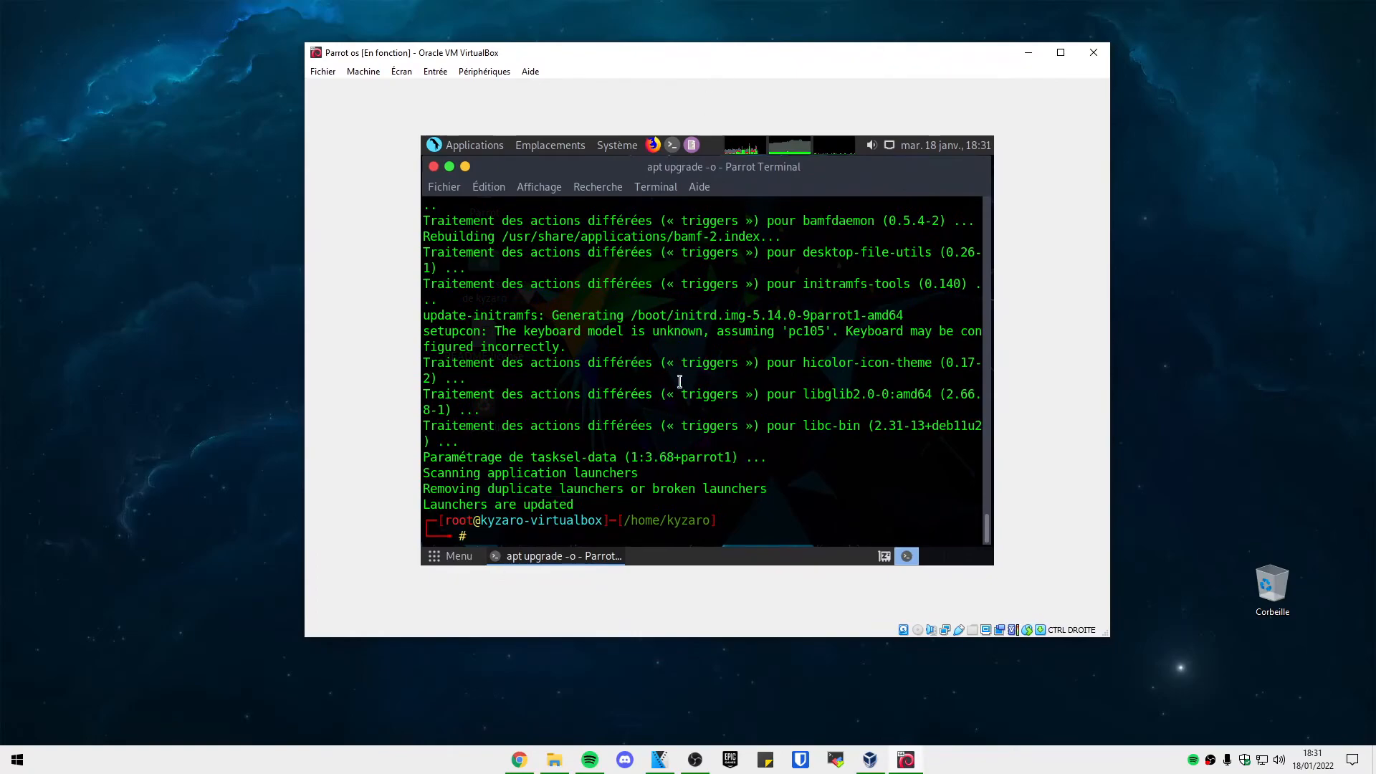
type("apt install virtual")
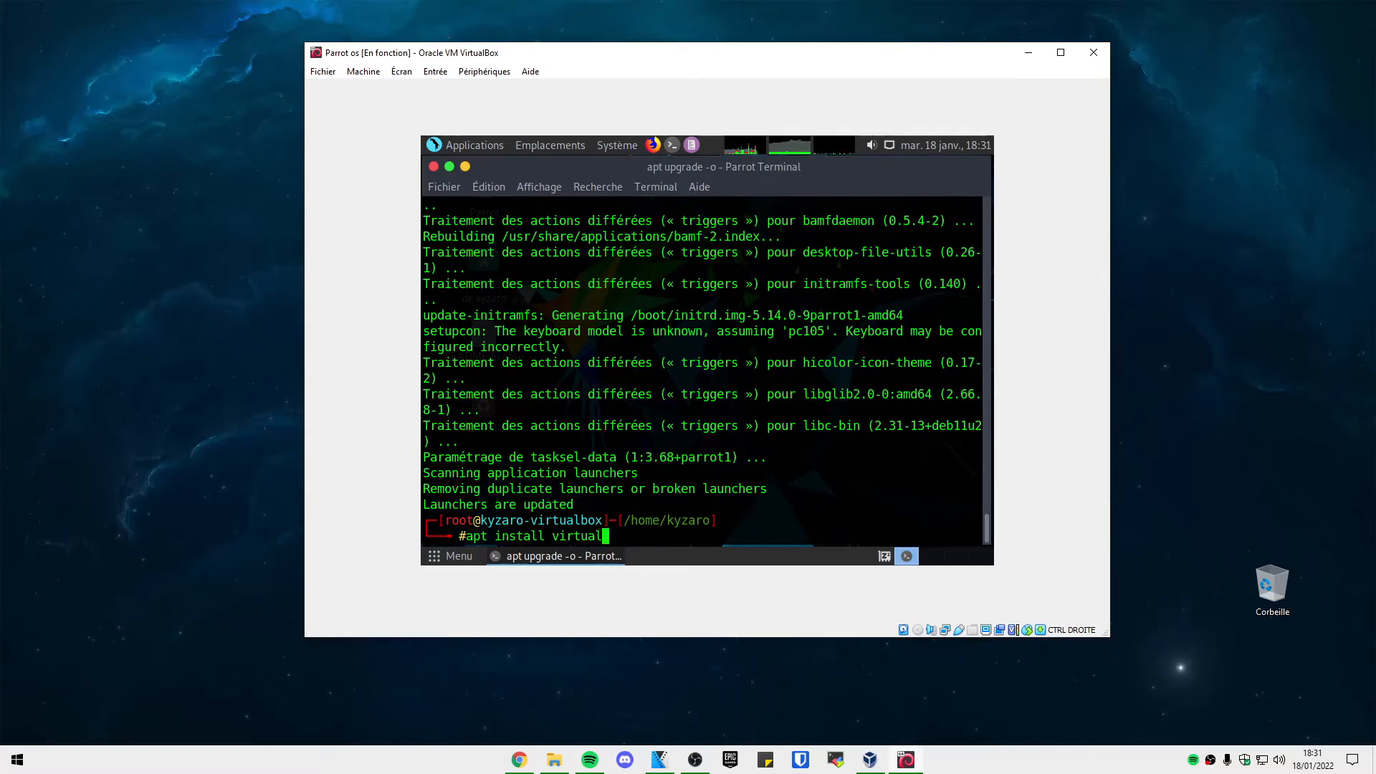
type("box-guest-utils")
key("Return")
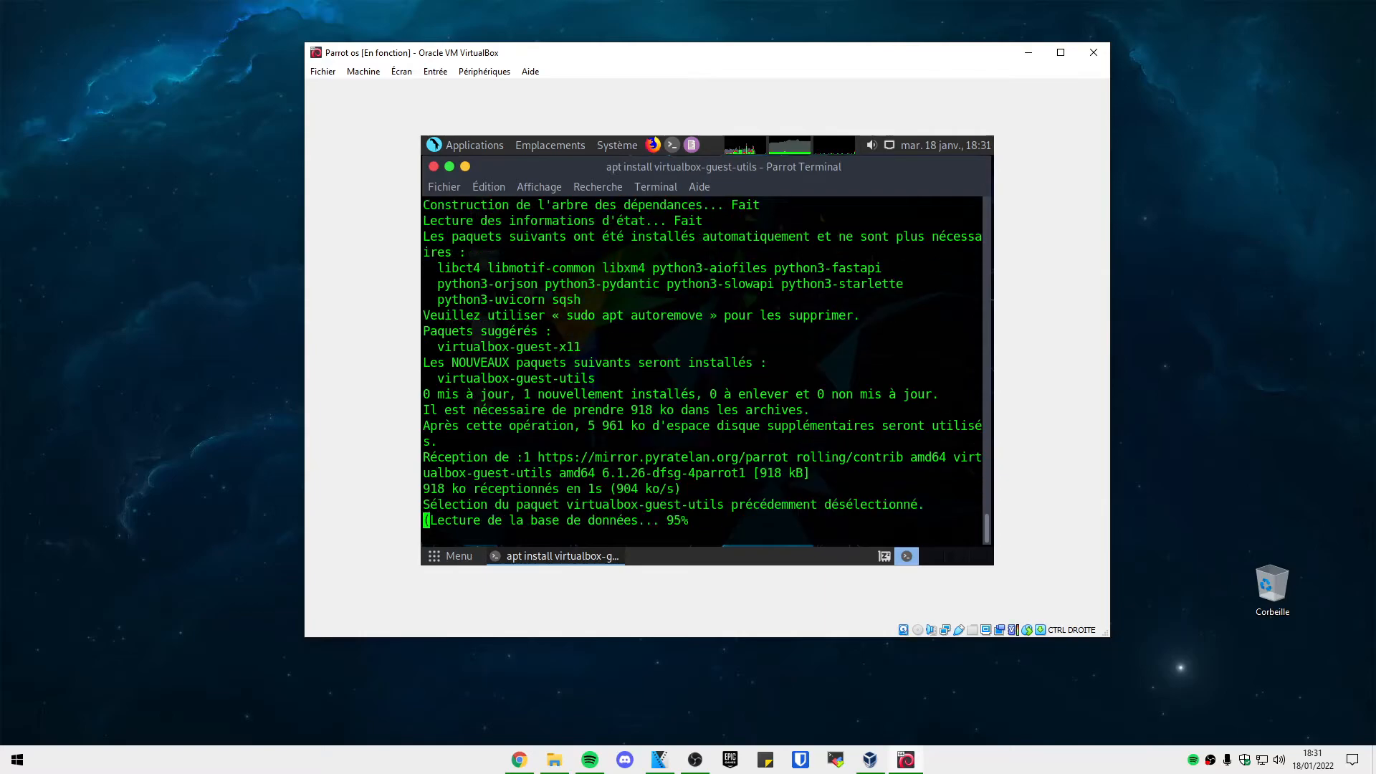
Install virtualbox-guest-x11 with apt, then reboot the guest.
type("apt install virtualbox-guest-x11")
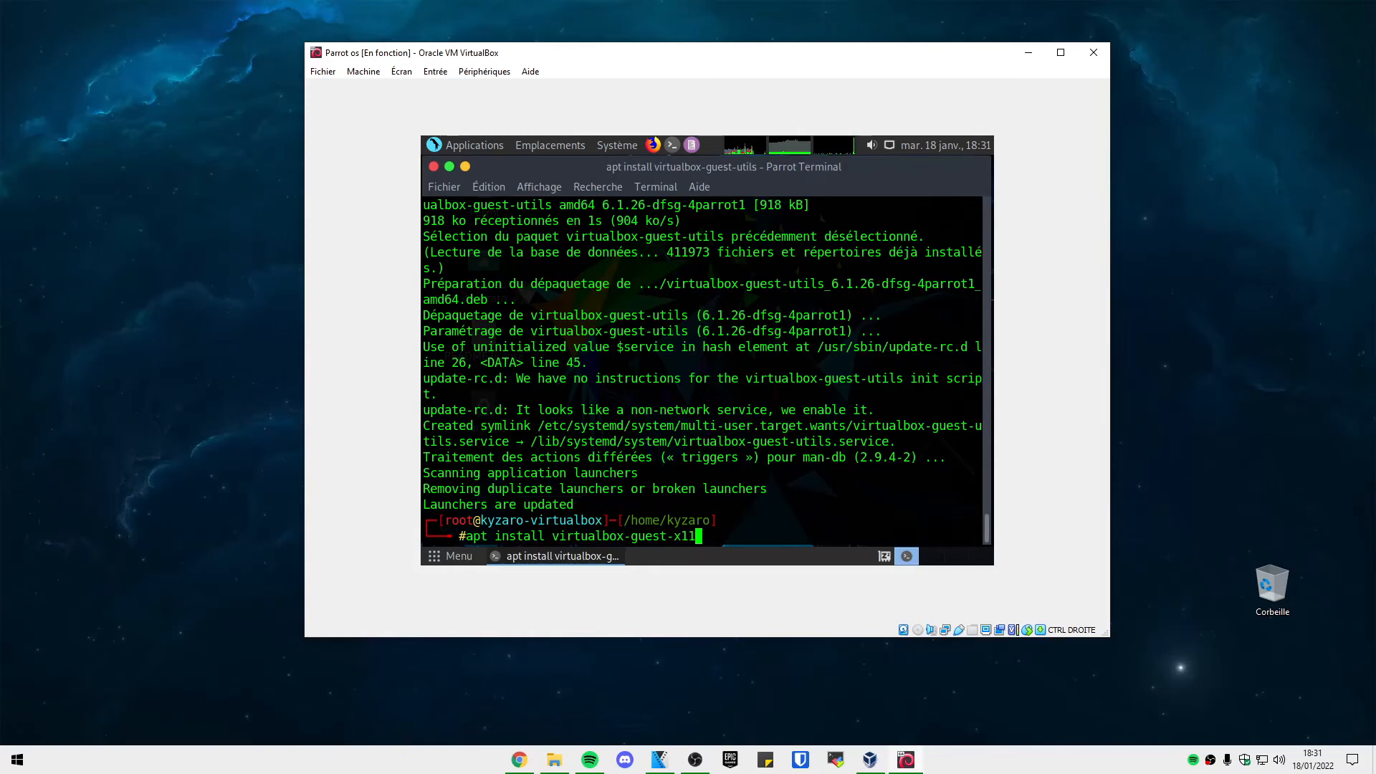
key("Return")
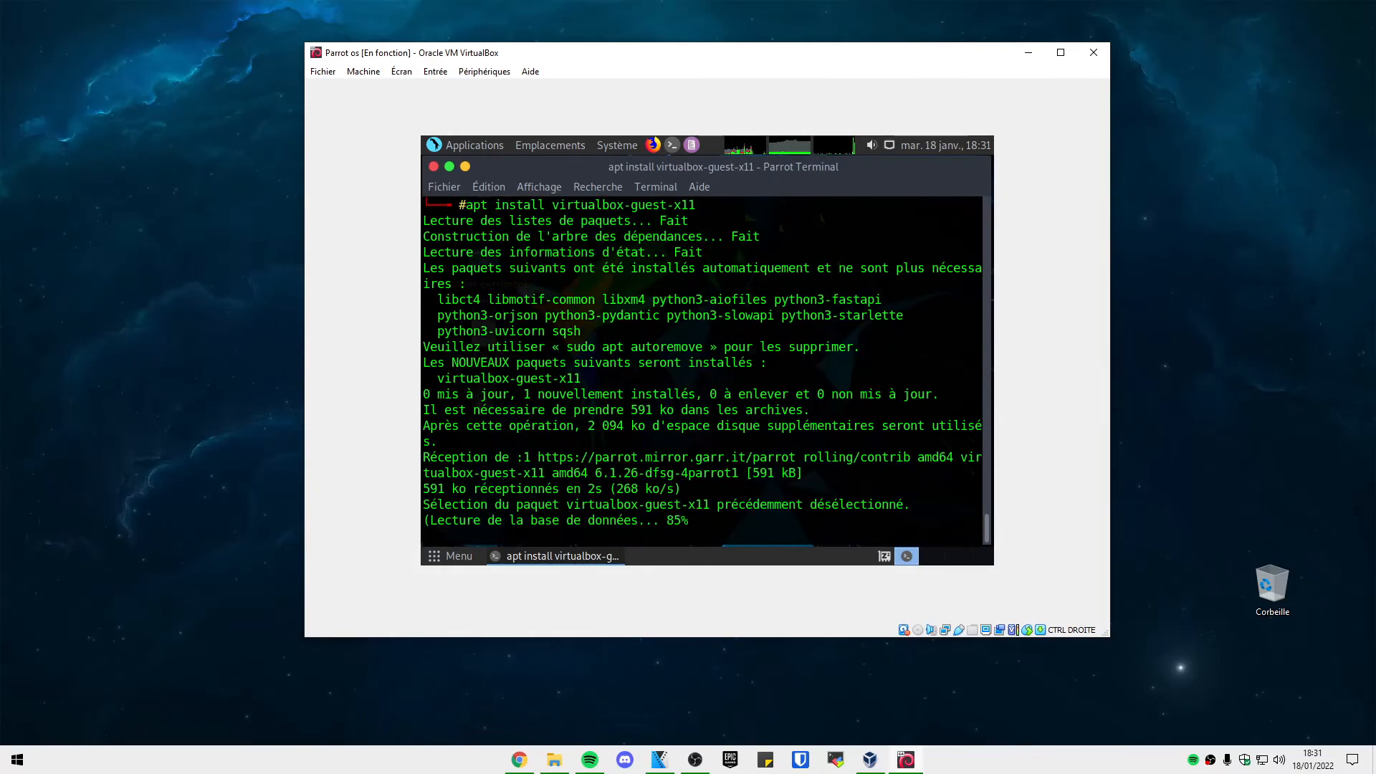
type("reboot")
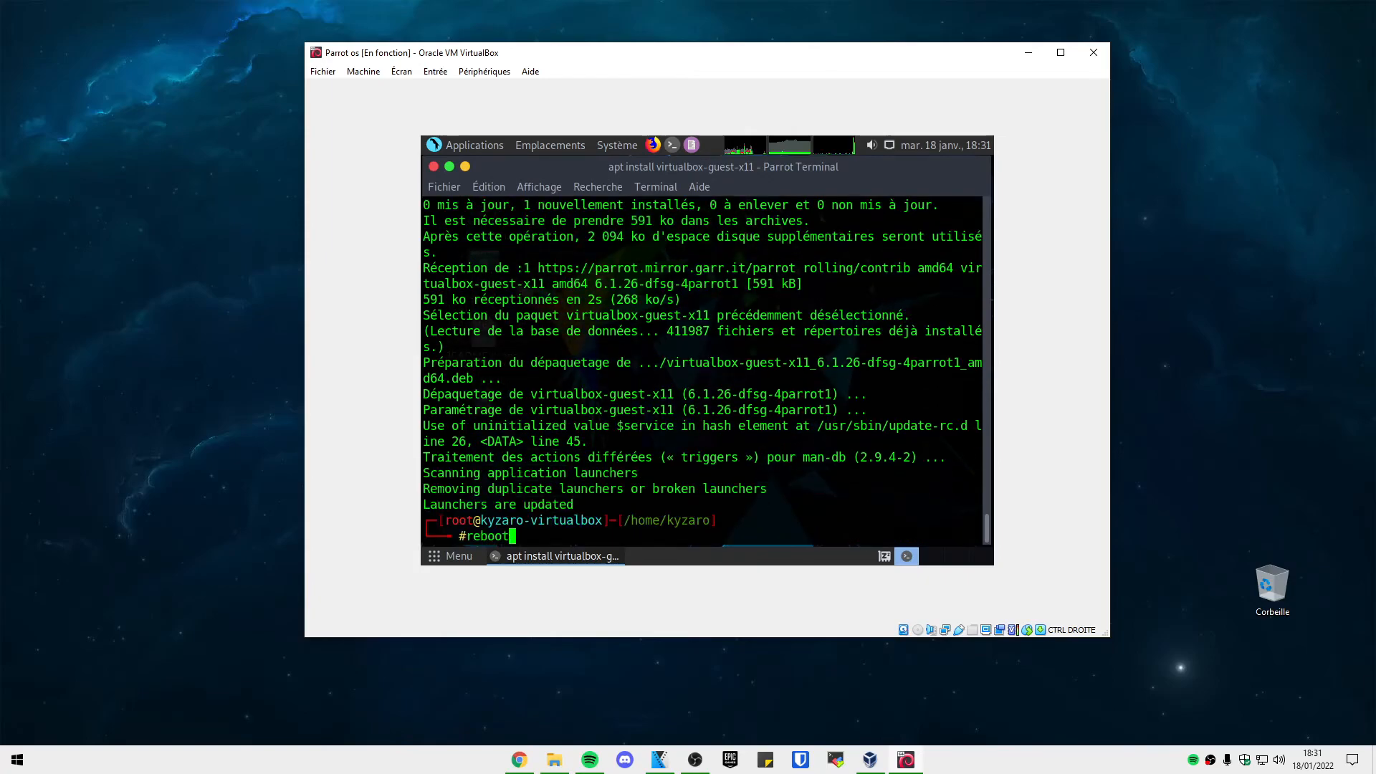
key("Return")
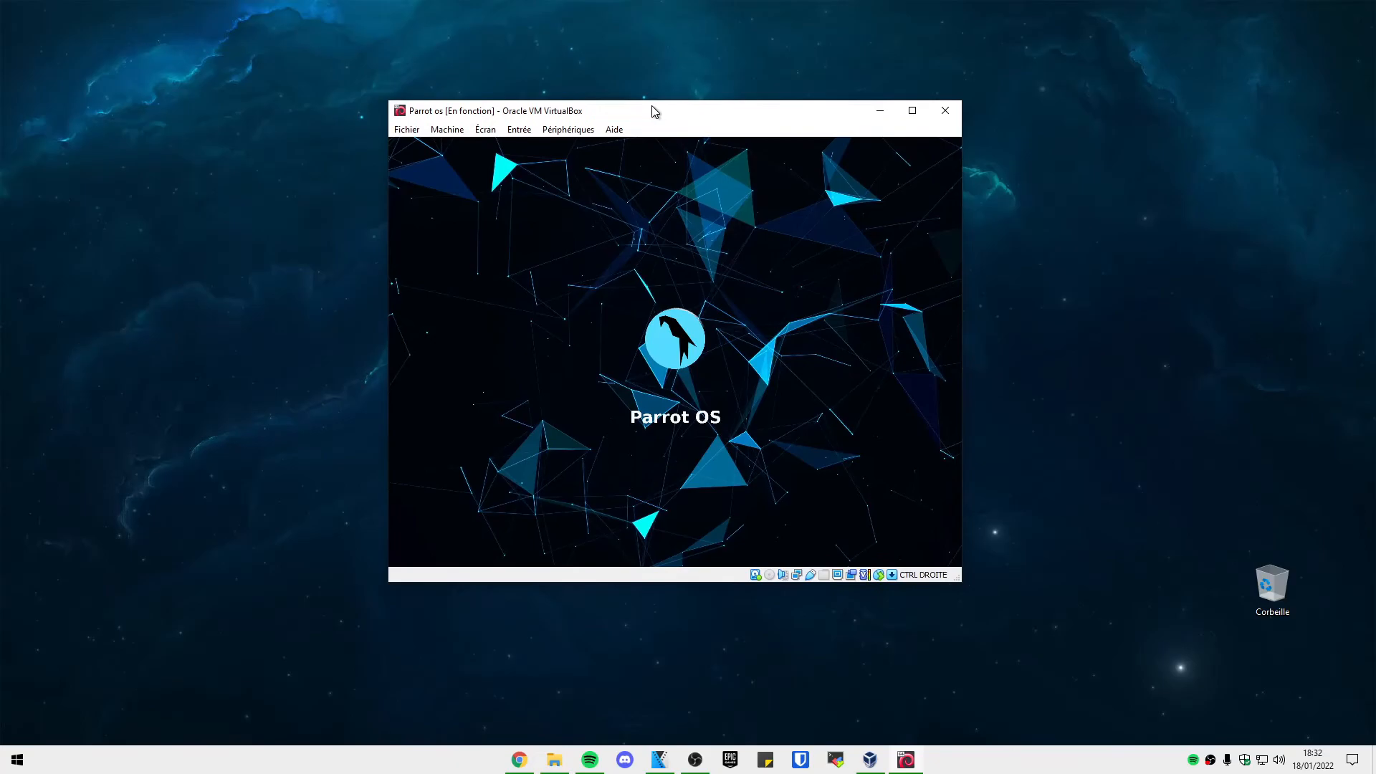
Nudge the VM window sideways while the rebooted Parrot desktop loads.
left_click_drag(657, 117, 642, 122)
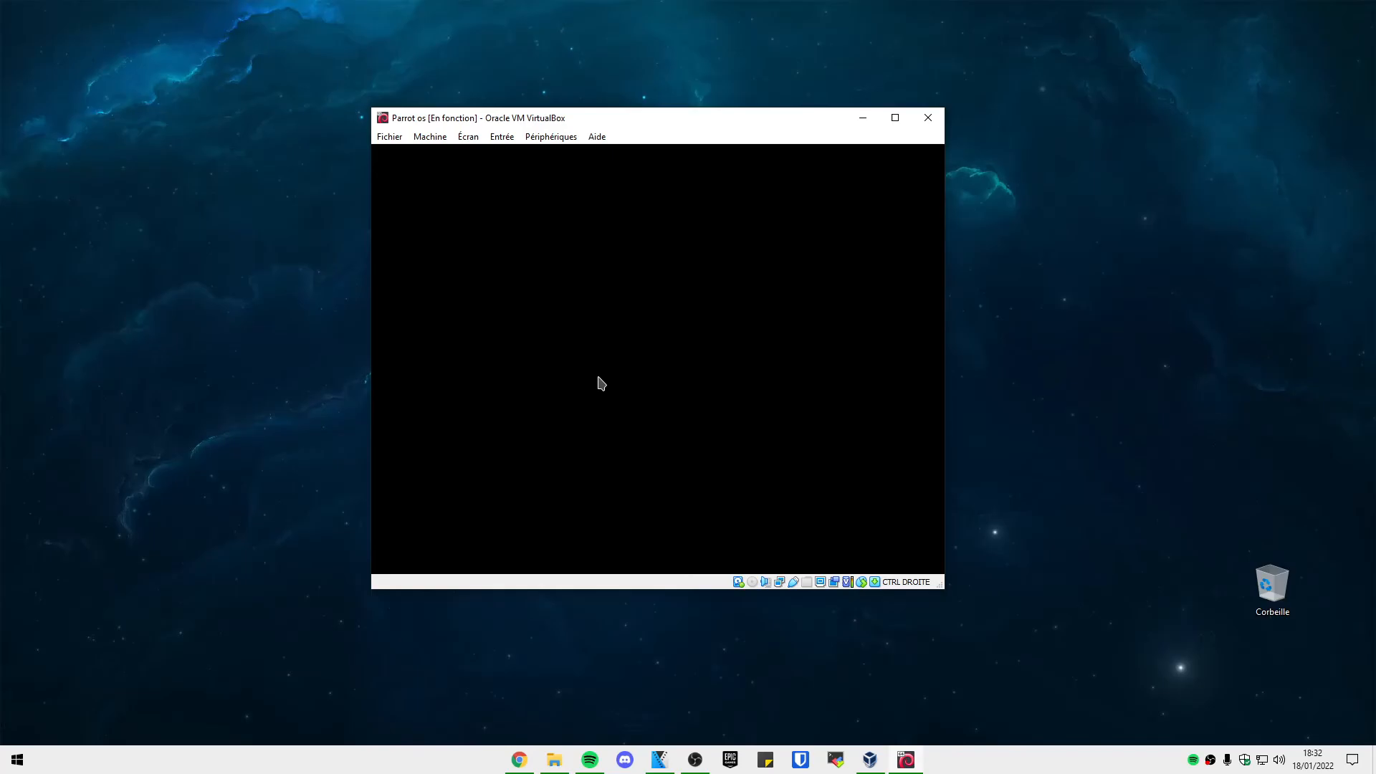
mouse_move(643, 118)
left_mouse_down()
mouse_move(630, 114)
mouse_move(657, 121)
left_mouse_up()
left_click(909, 120)
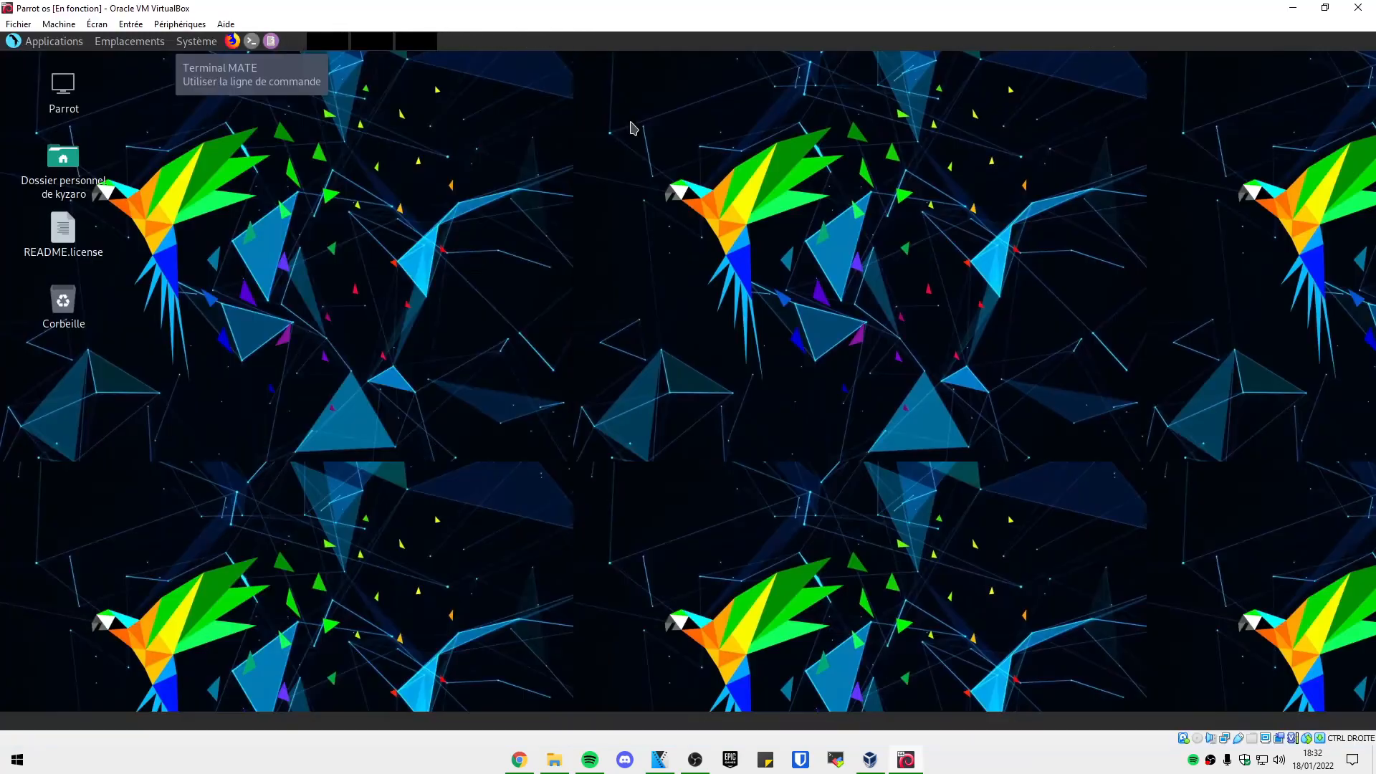
left_click_drag(645, 12, 681, 4)
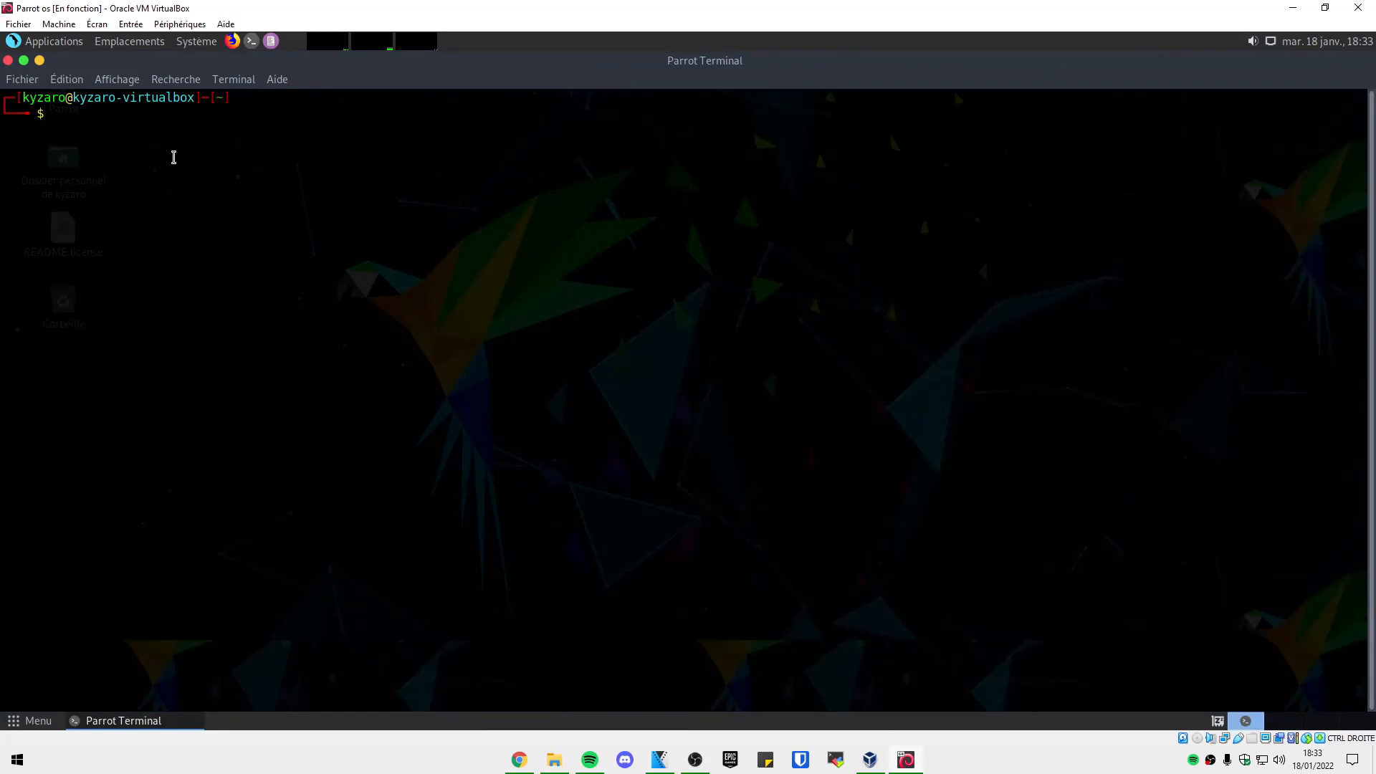
type("dsvwsdfgvfsd")
key("BackSpace")
key("BackSpace")
key("BackSpace")
key("BackSpace")
key("BackSpace")
key("BackSpace")
key("BackSpace")
key("BackSpace")
left_click(8, 61)
left_click_drag(675, 287, 943, 467)
left_click_drag(385, 161, 1212, 746)
left_click_drag(1199, 683, 1192, 671)
left_click_drag(1025, 585, 1194, 705)
left_click_drag(924, 501, 1199, 704)
left_click_drag(852, 319, 1075, 466)
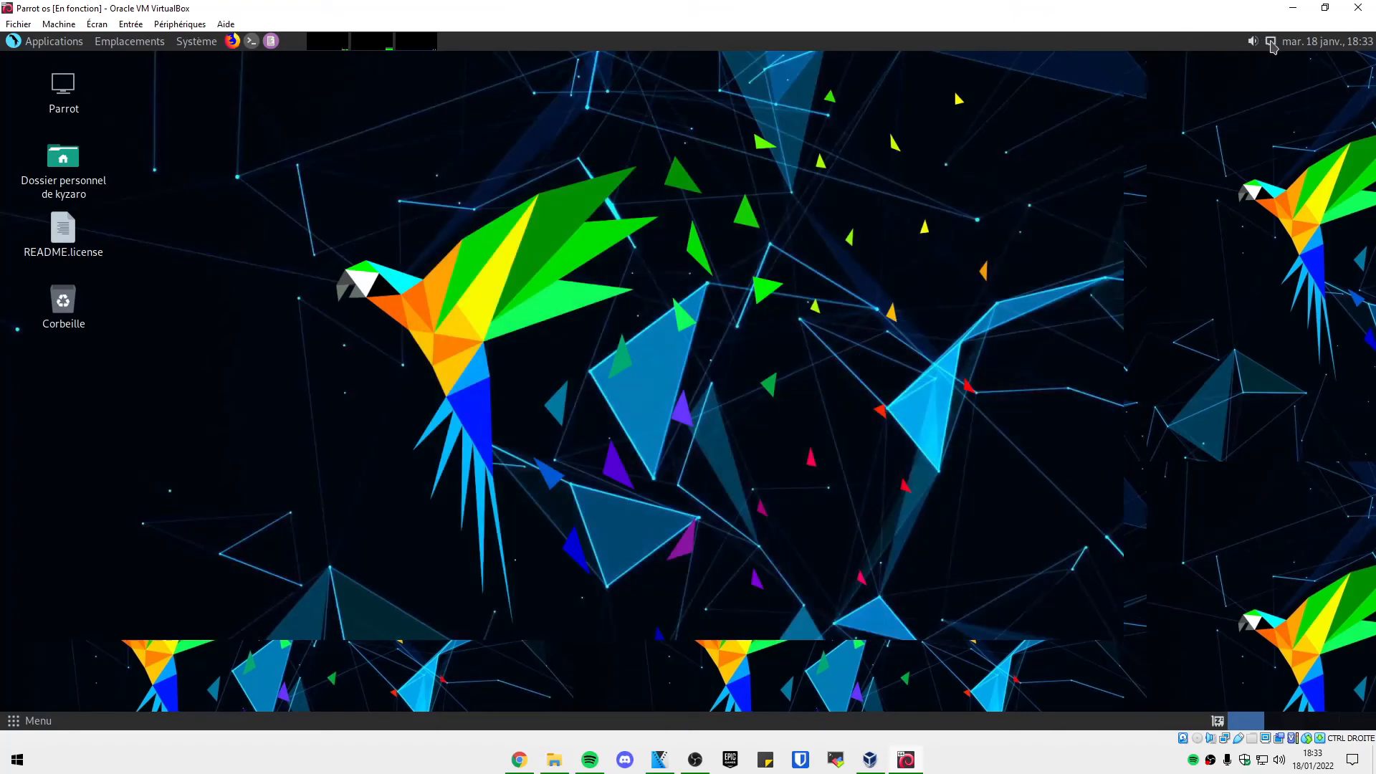
left_click(251, 41)
double_click(232, 136)
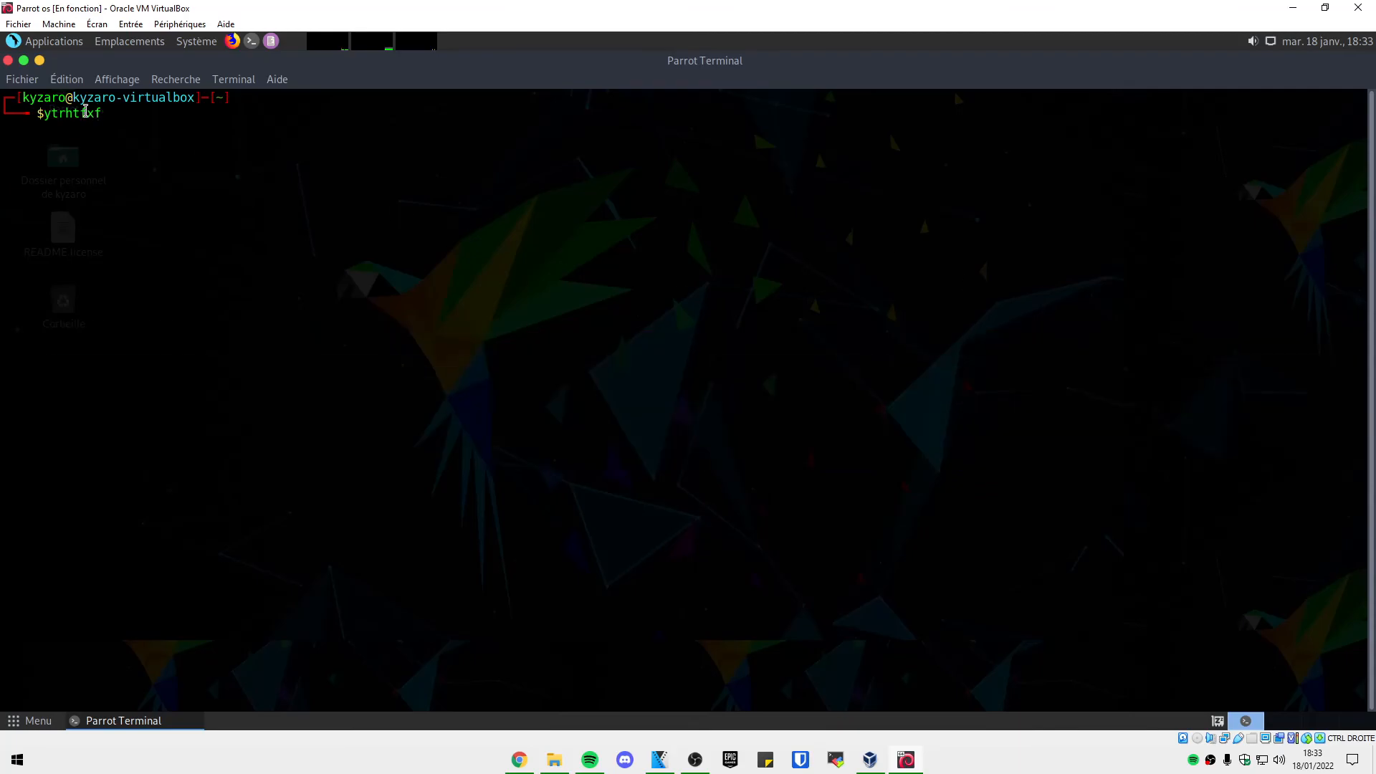
left_click(8, 61)
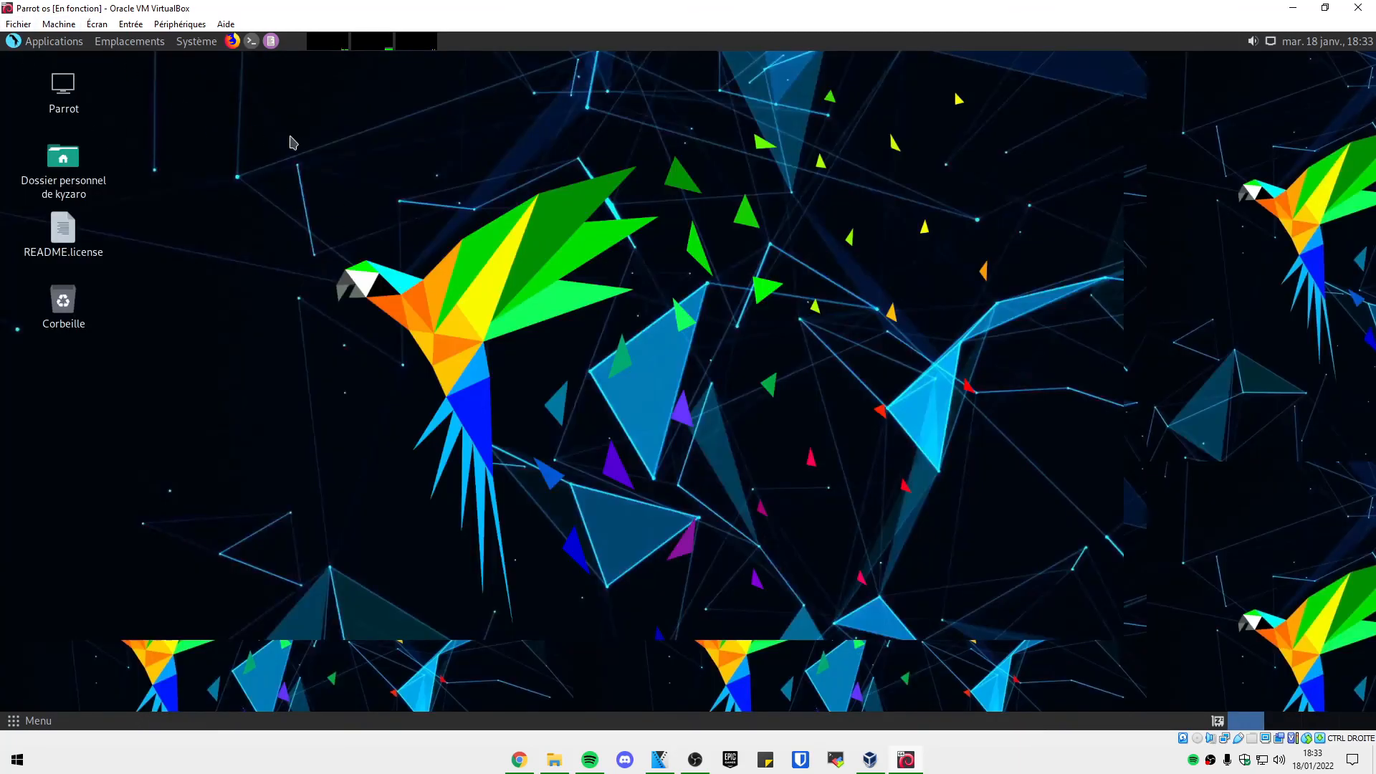